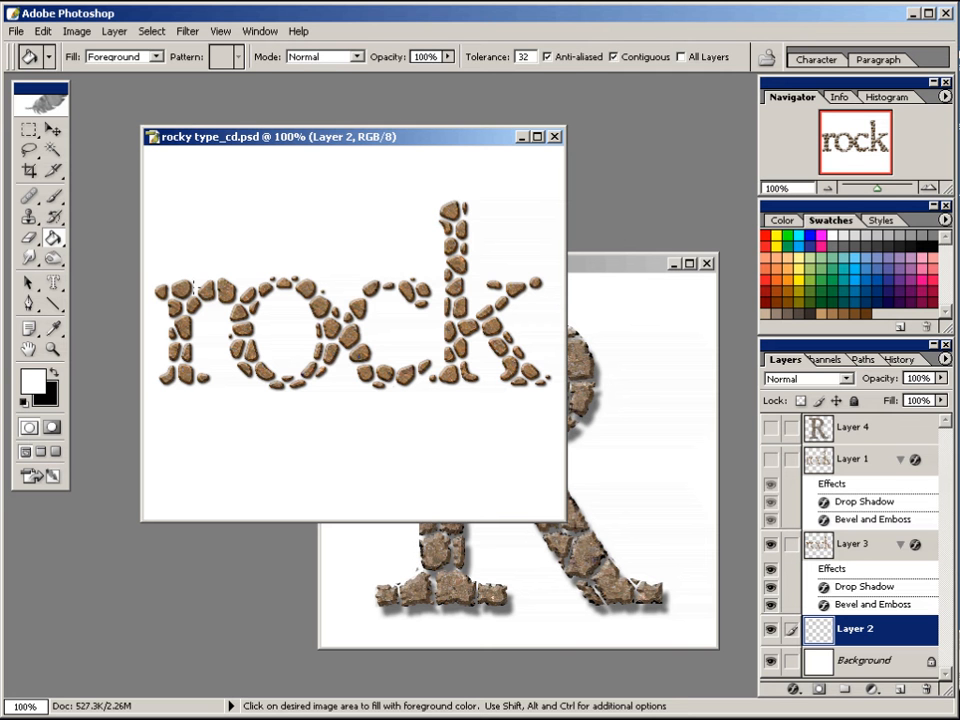
Step: Look at the rockyroad.psd and rocky type_cd.psd examples and minimize both document windows
left_click(589, 262)
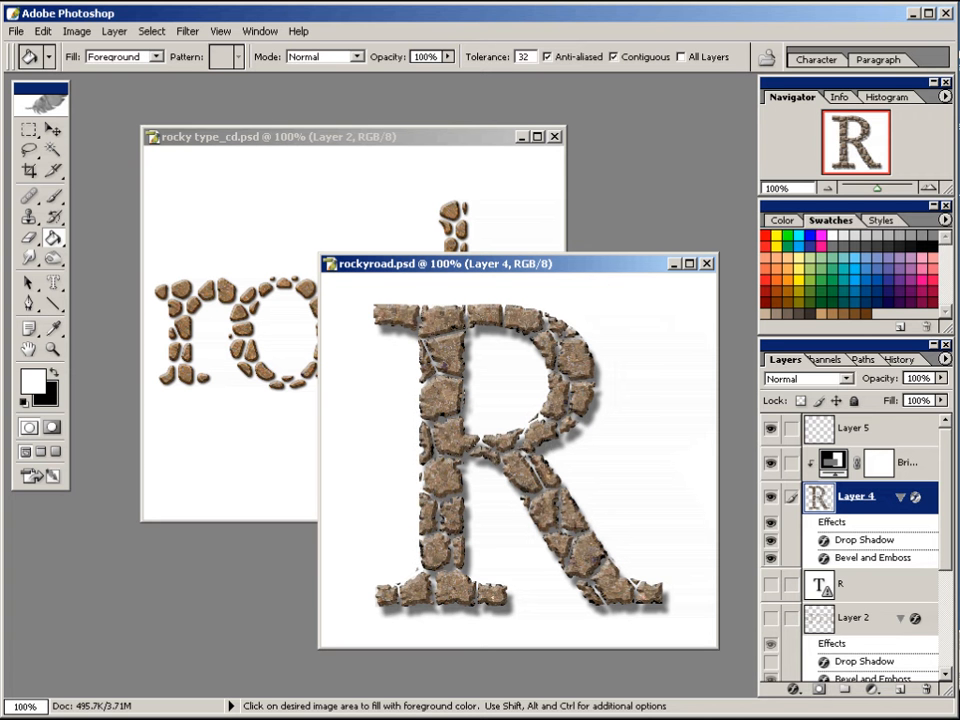
left_click(337, 143)
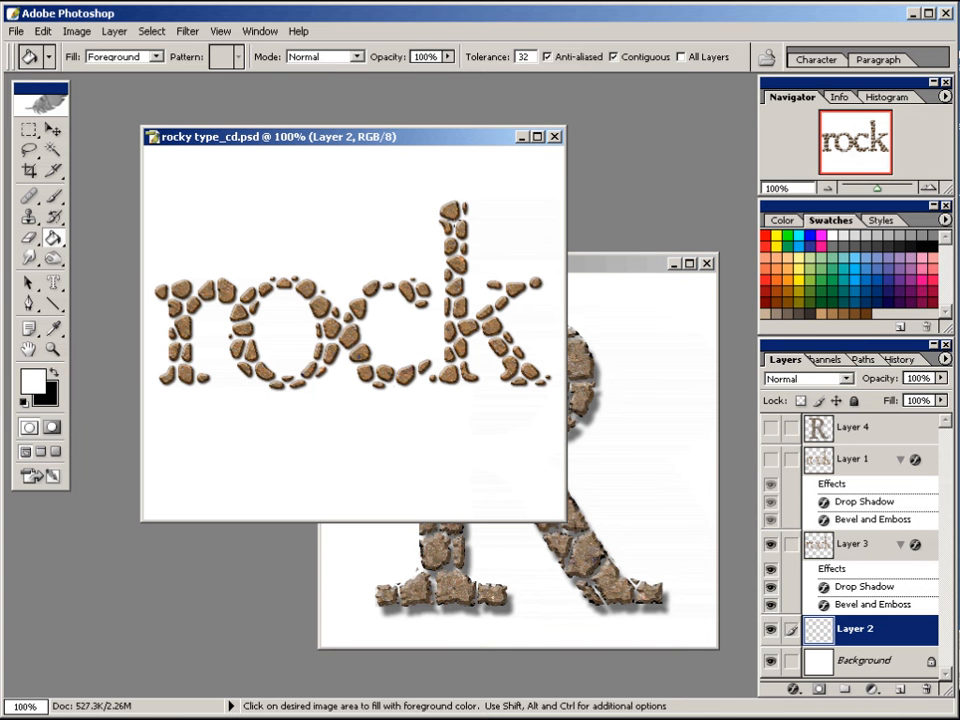
left_click(521, 137)
left_click(673, 264)
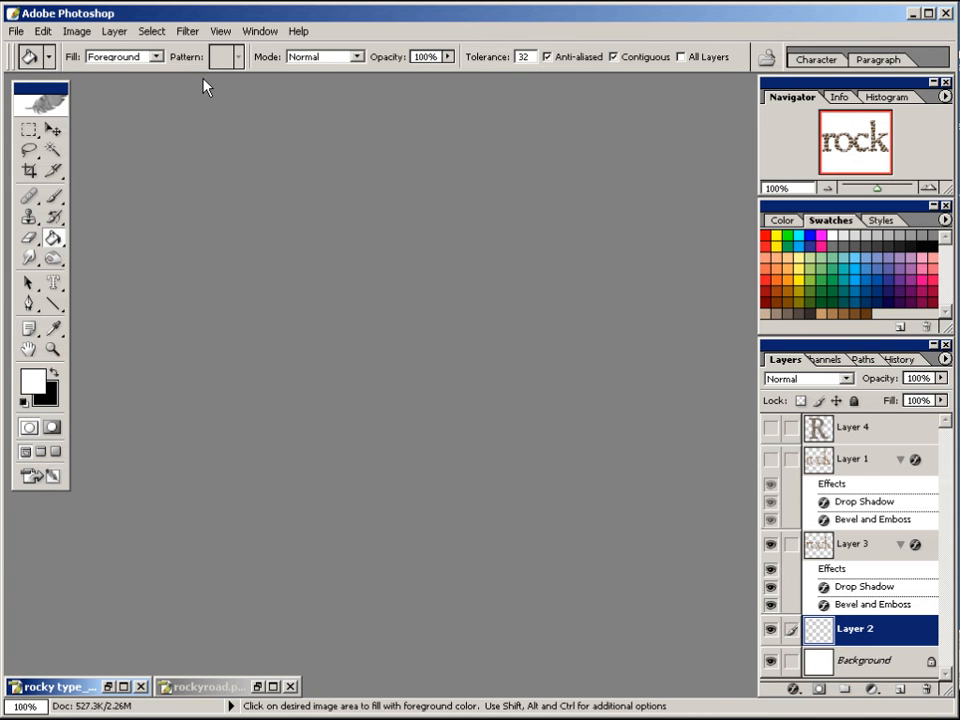
Step: Create a new 500 x 400 pixel RGB document at 72 pixels/inch with white background contents
left_click(17, 33)
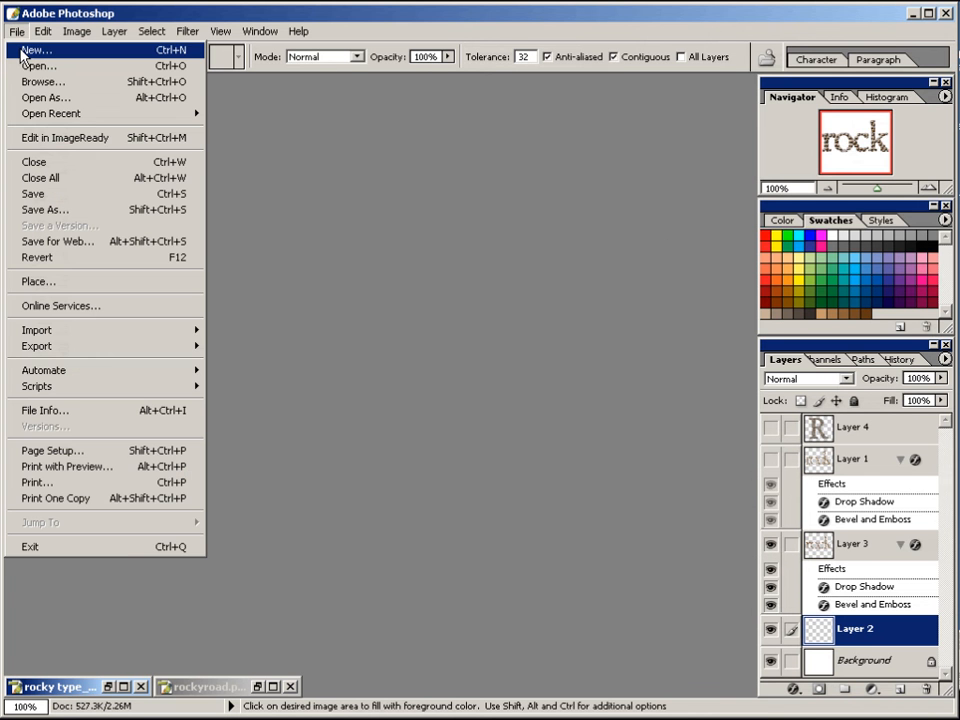
left_click(24, 49)
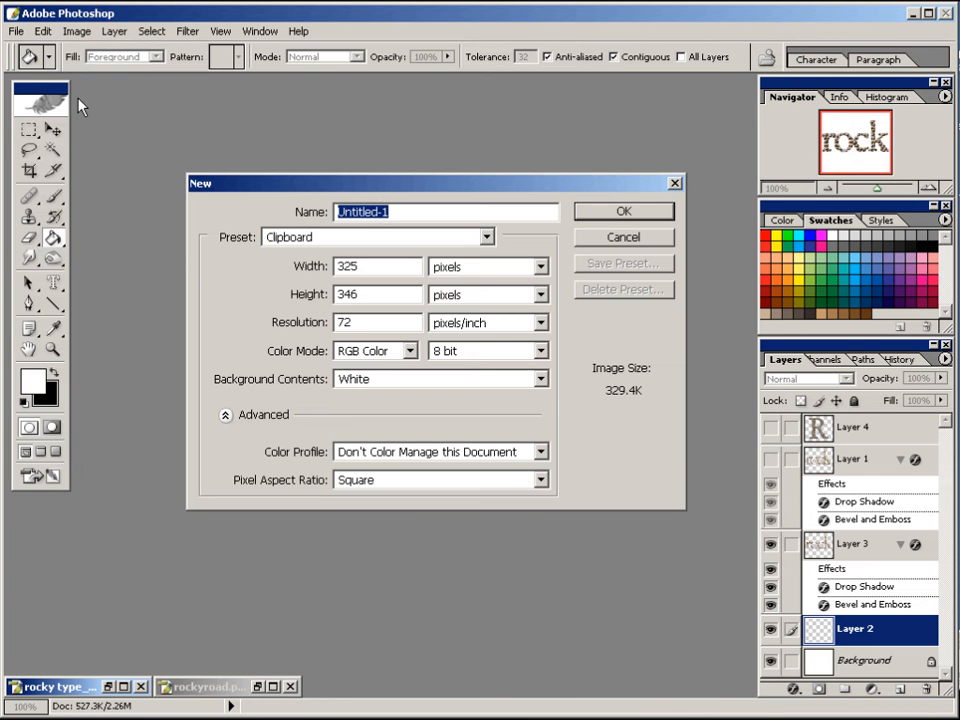
double_click(364, 267)
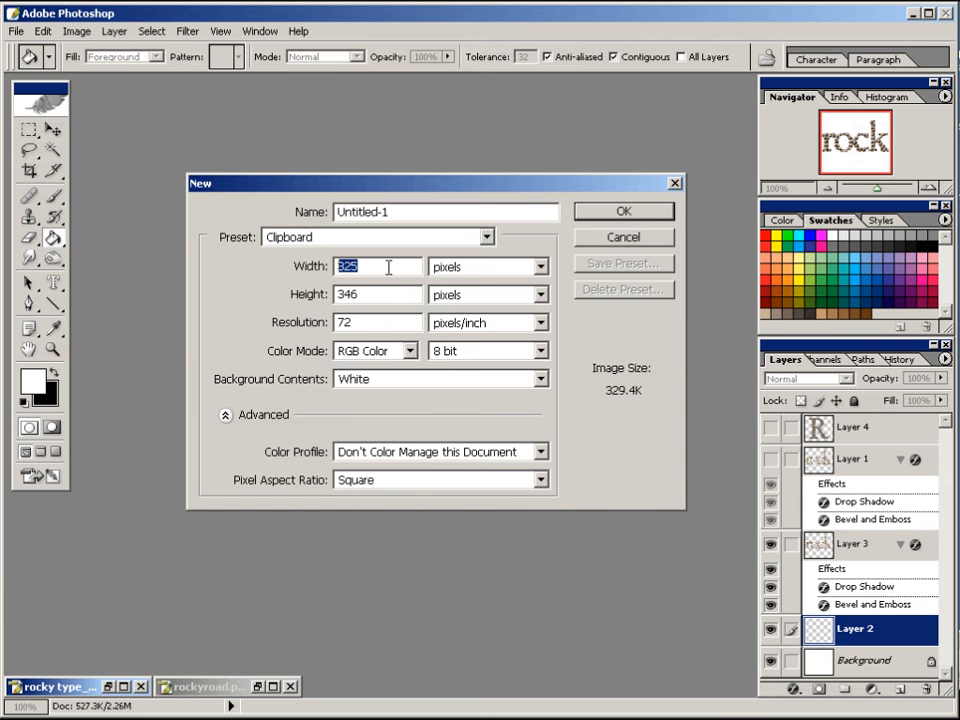
type("500")
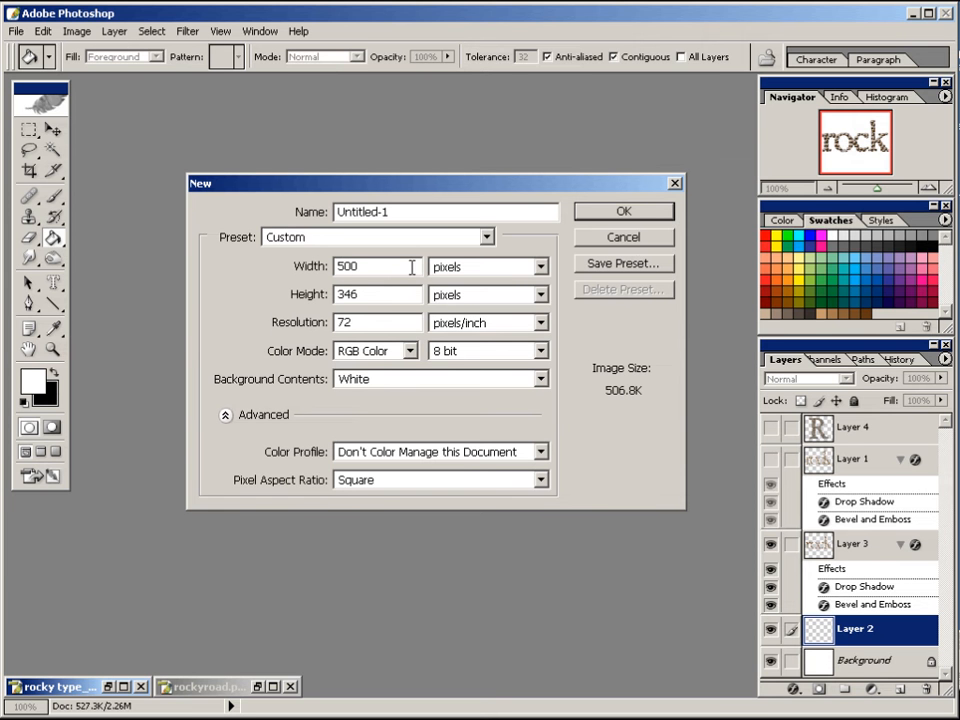
double_click(368, 294)
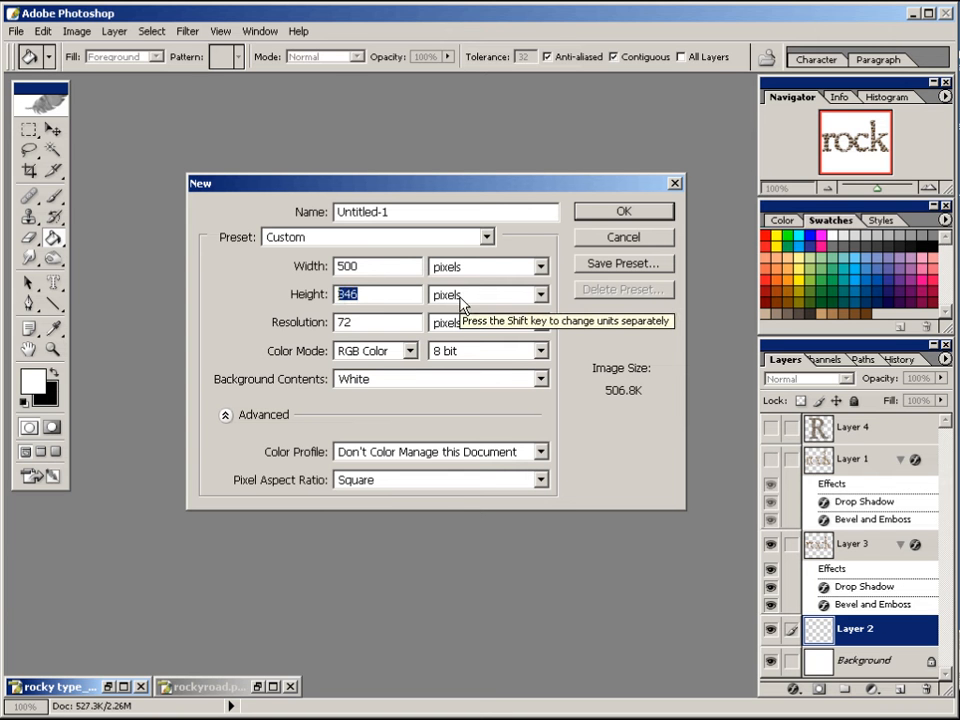
type("400")
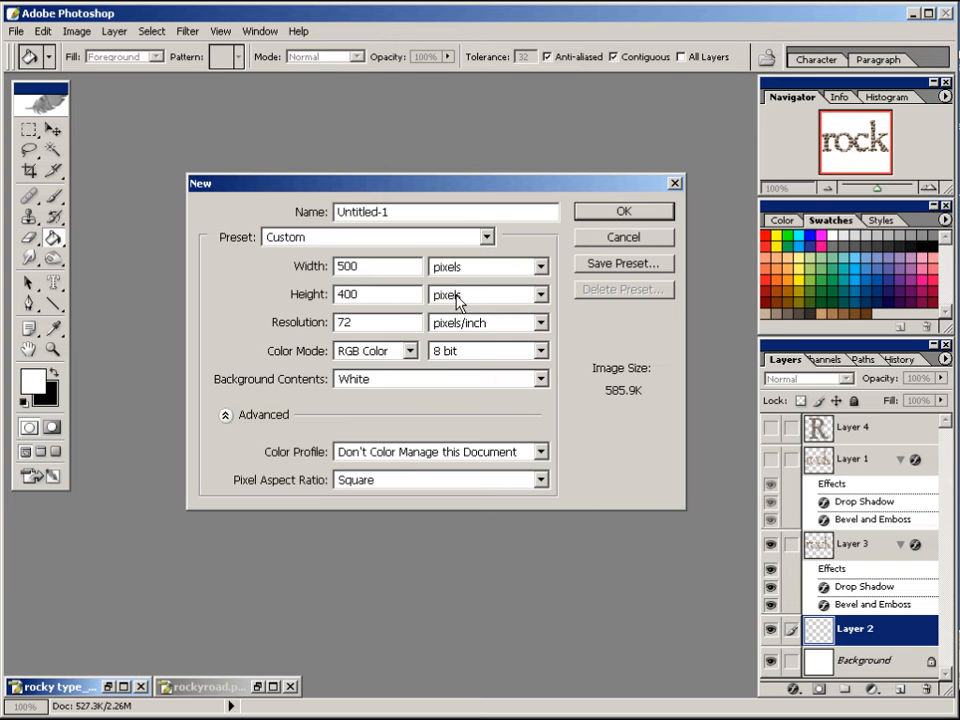
left_click(311, 322)
left_click(540, 380)
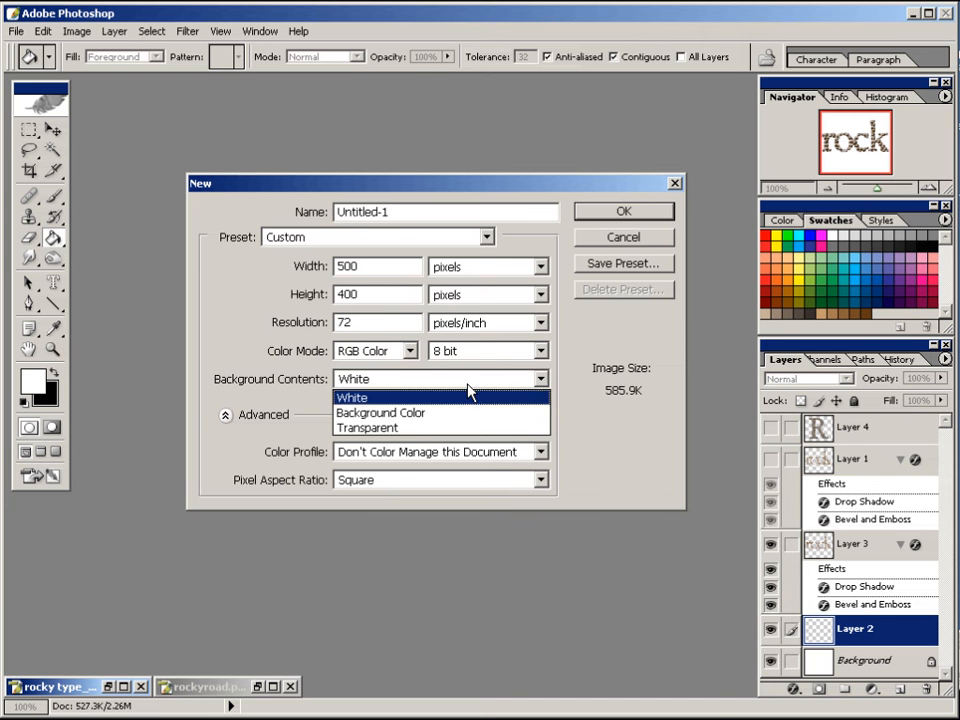
left_click(366, 398)
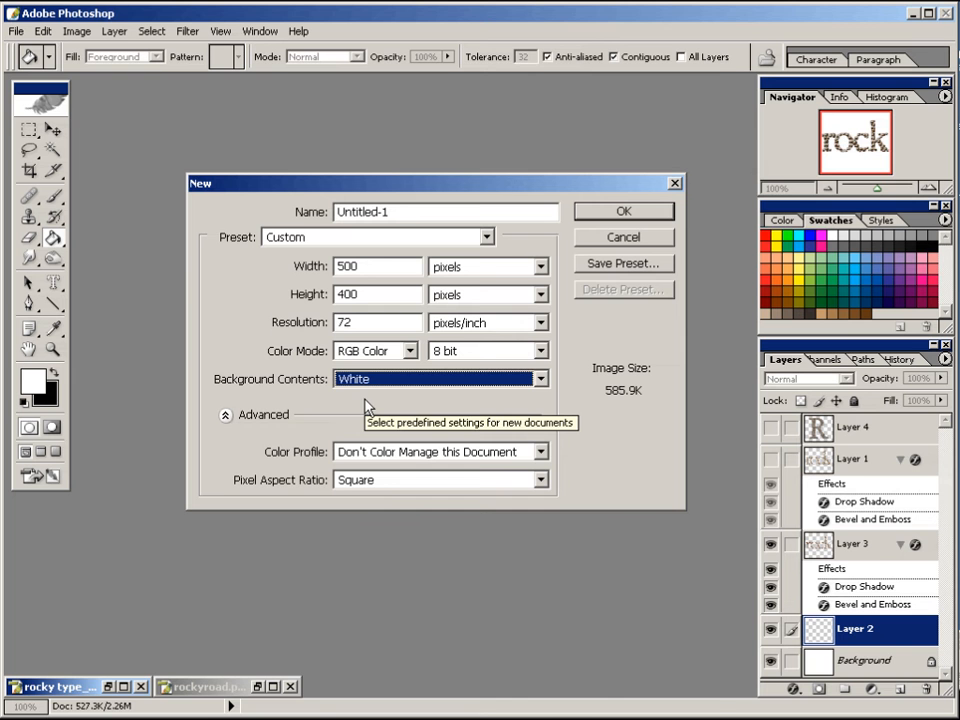
left_click(598, 211)
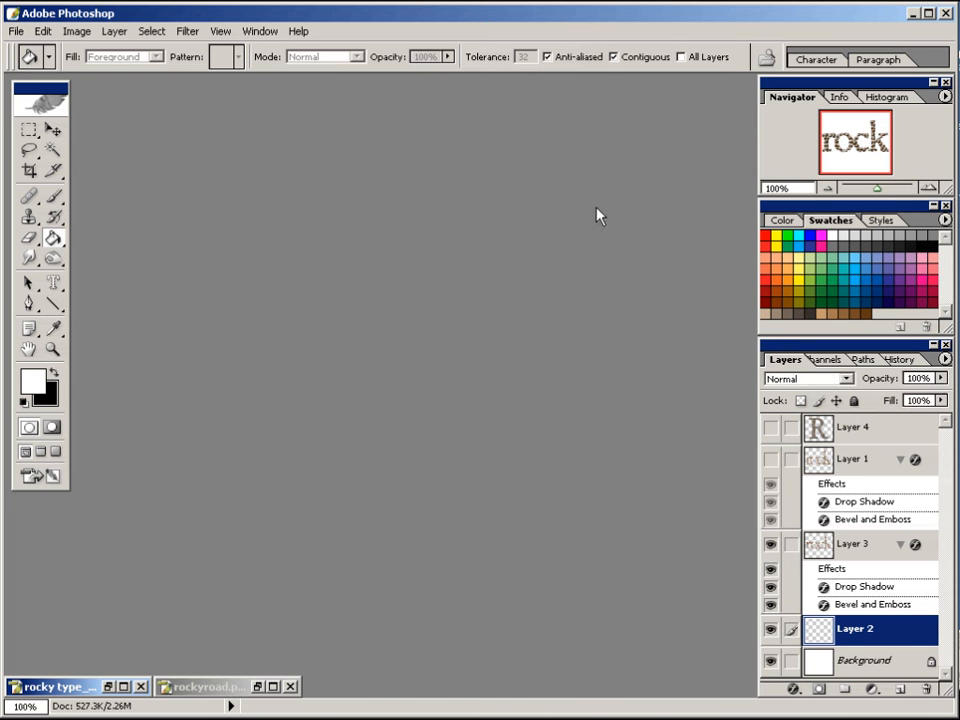
left_click_drag(339, 148, 402, 150)
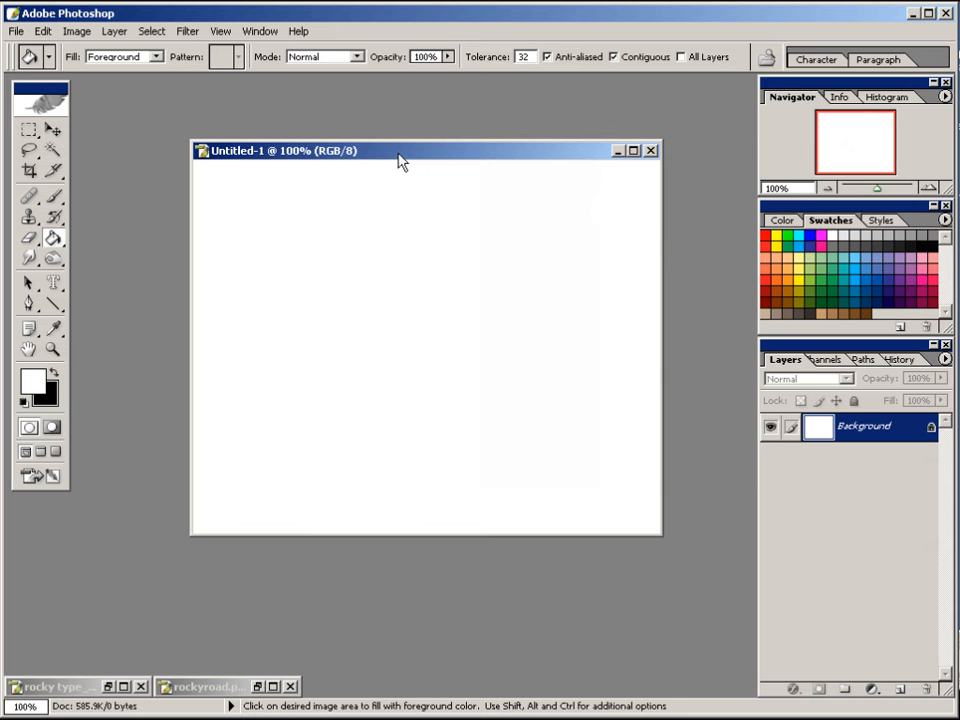
Step: Set the foreground color to brown, hex 996633
left_click(33, 381)
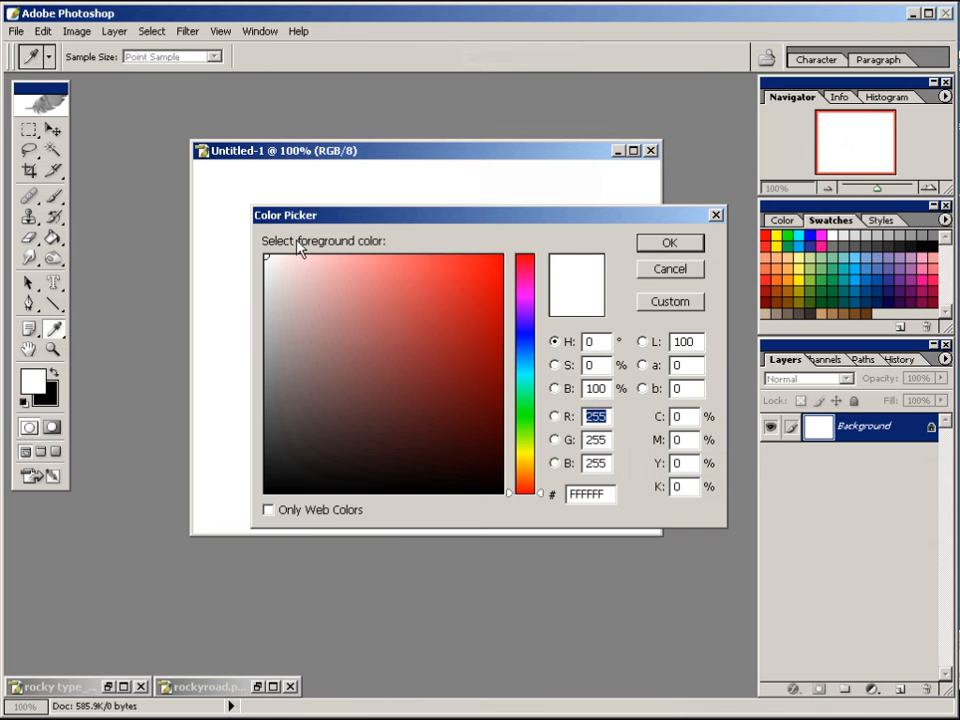
left_click_drag(316, 222, 285, 214)
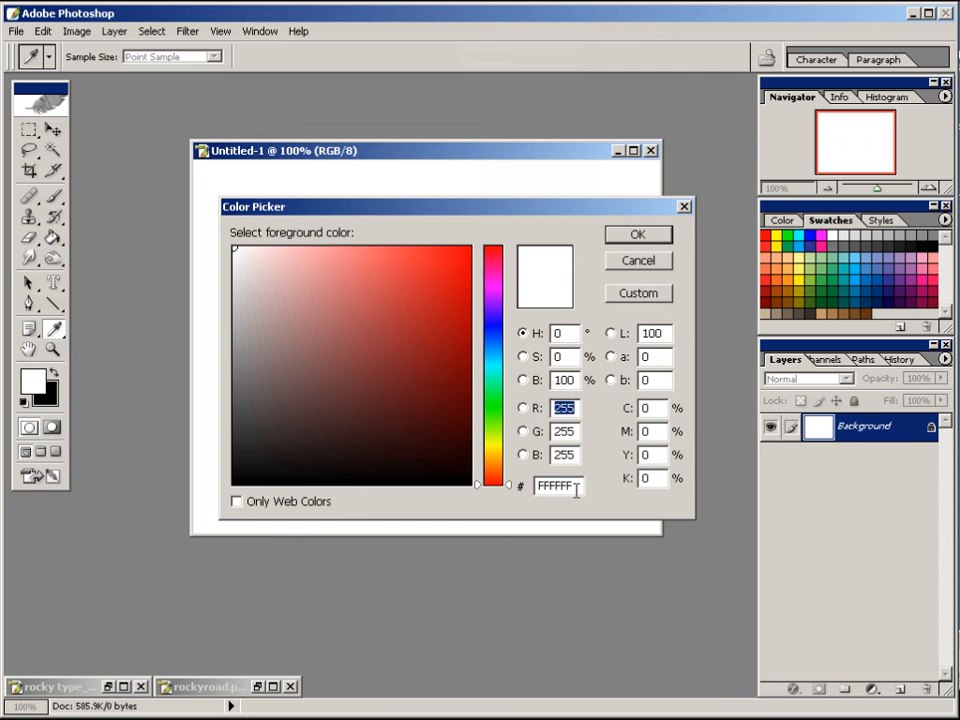
left_click_drag(579, 487, 527, 486)
type("9")
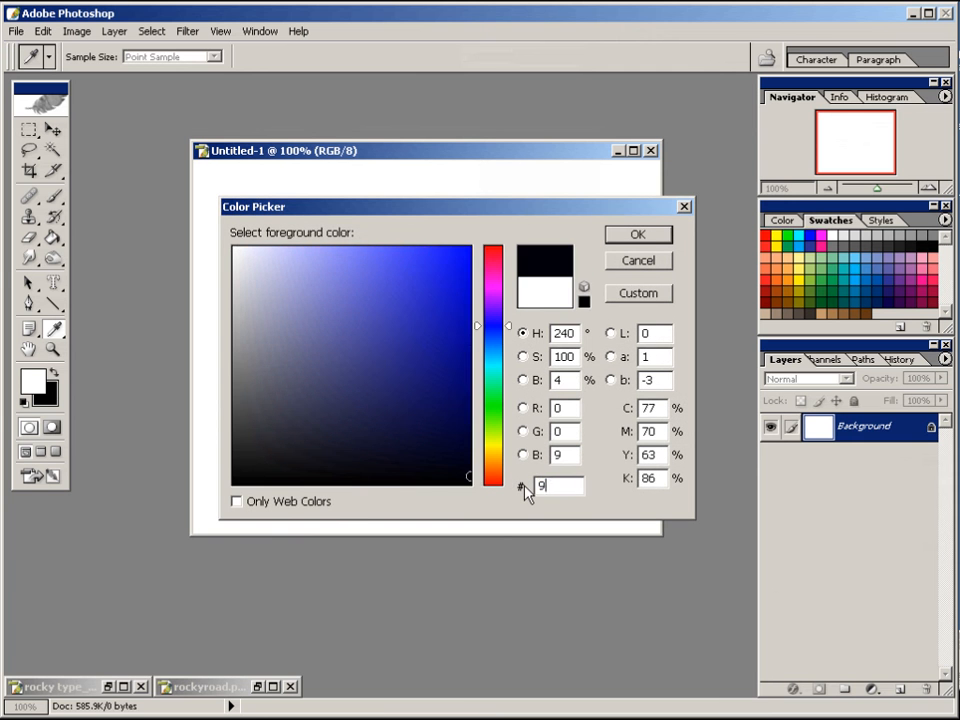
type("96633")
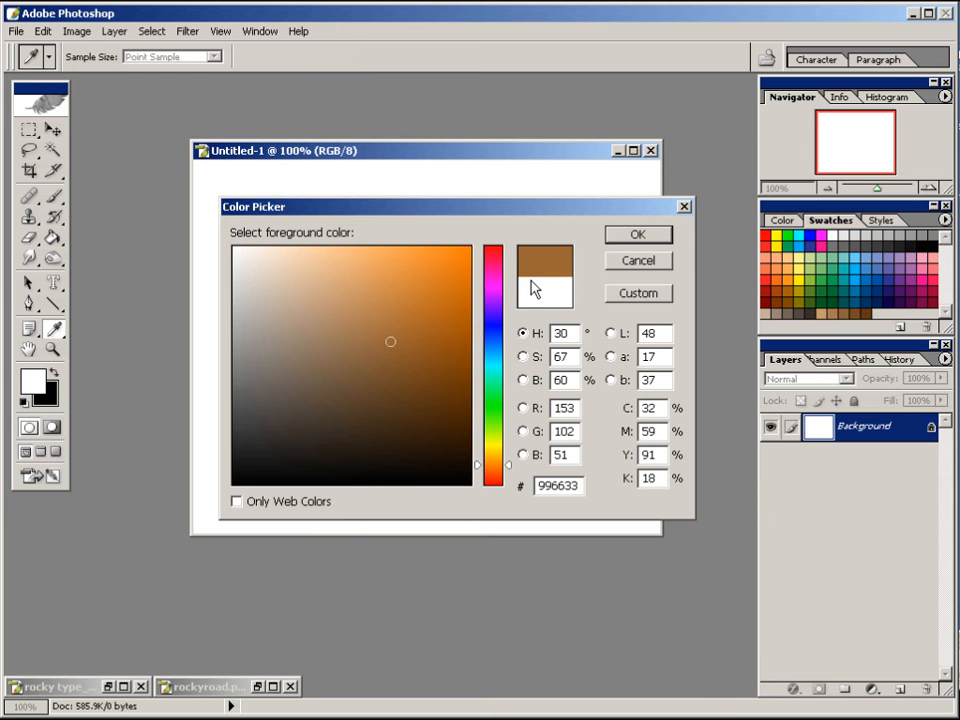
key("g")
left_click(637, 234)
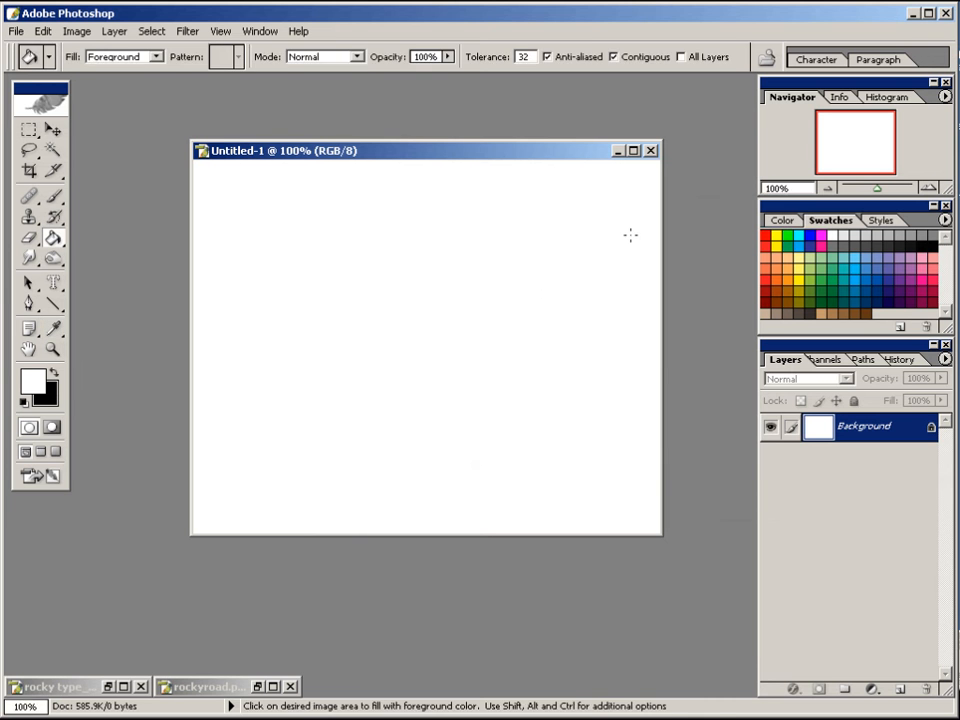
Step: Fill the canvas with the brown foreground color using the Paint Bucket, and reset the colors to white foreground and black background
left_click_drag(53, 240, 105, 262)
left_click(328, 298)
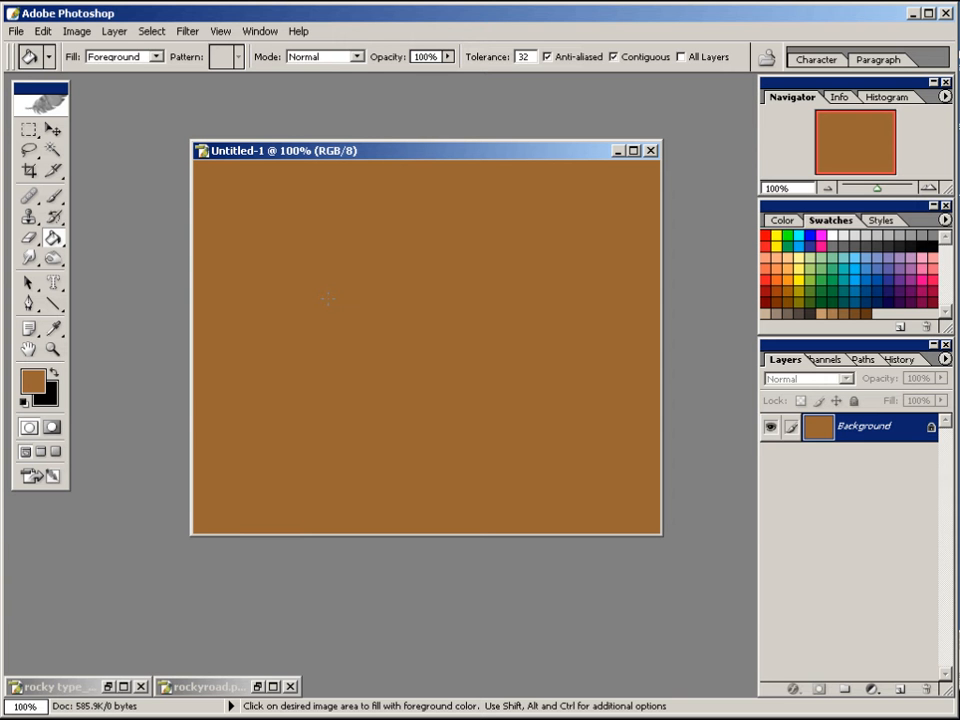
key("d")
key("x")
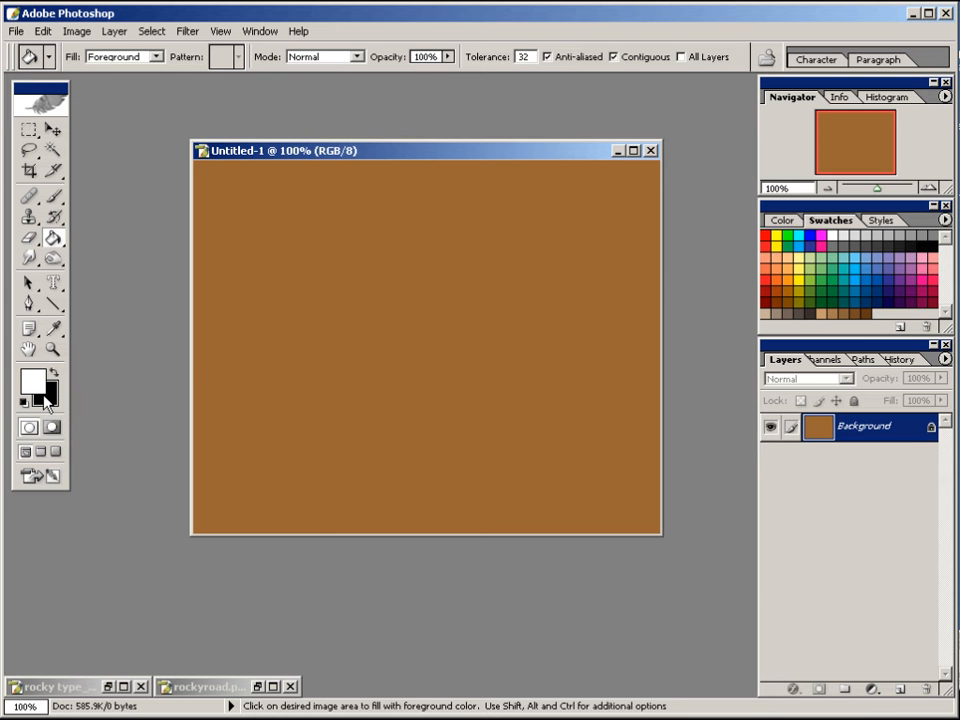
Step: Apply the Grain texture filter to the brown background with intensity 30, contrast 68 and grain type Contrasty
left_click(186, 33)
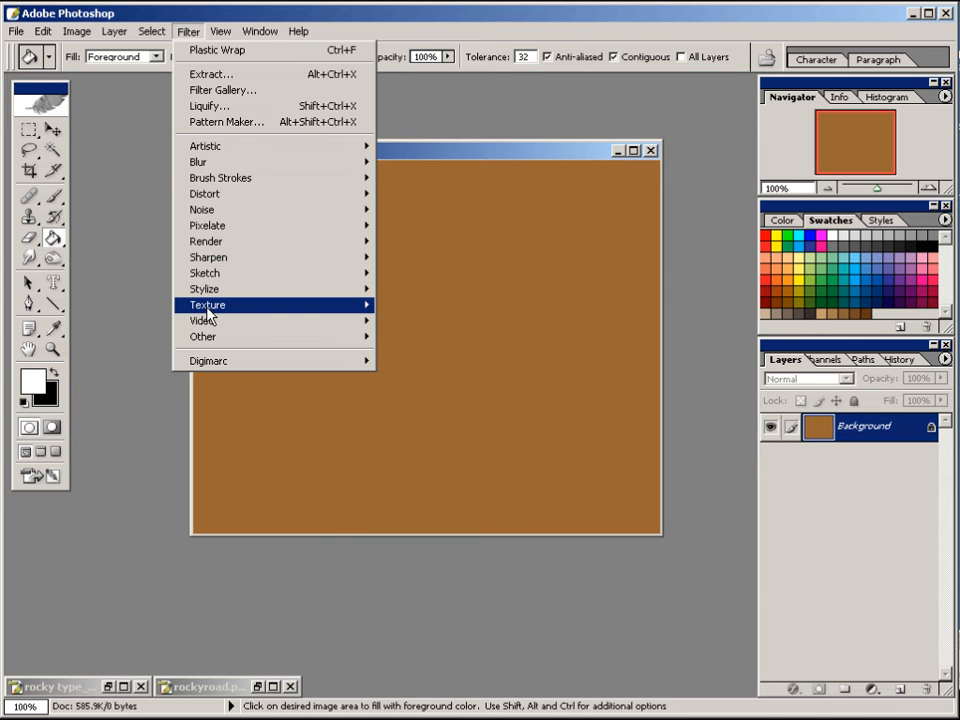
mouse_move(209, 313)
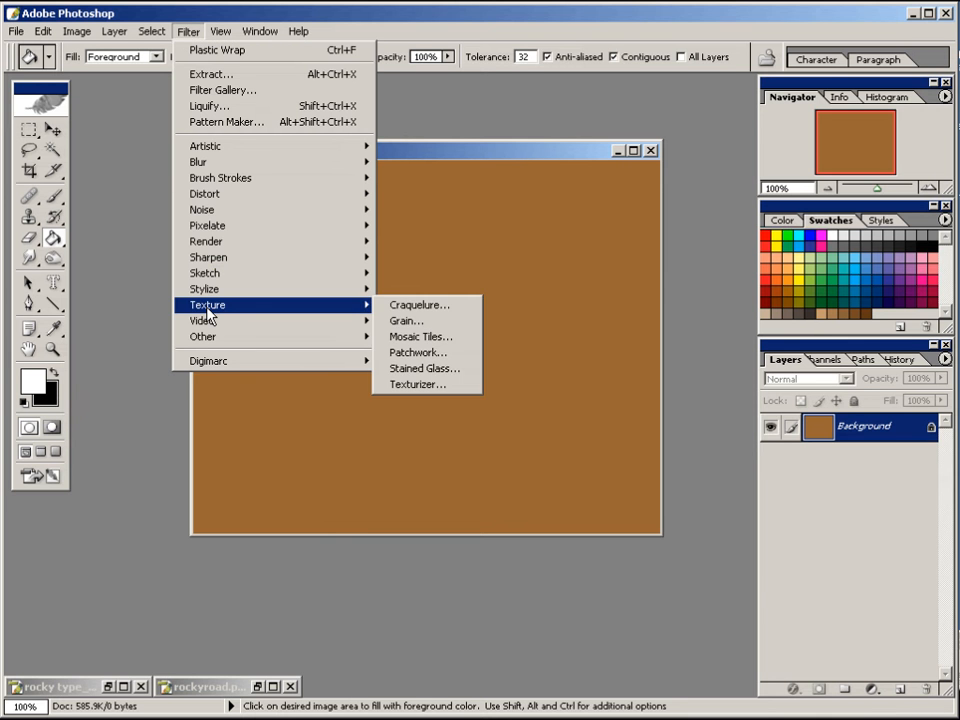
left_click(420, 320)
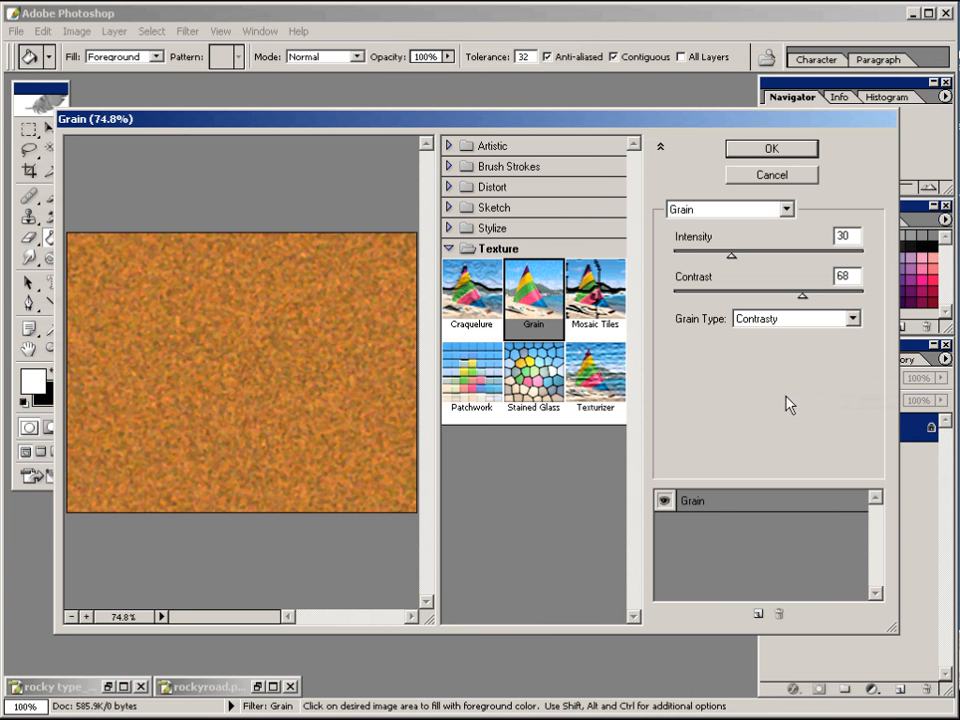
double_click(832, 237)
type("30")
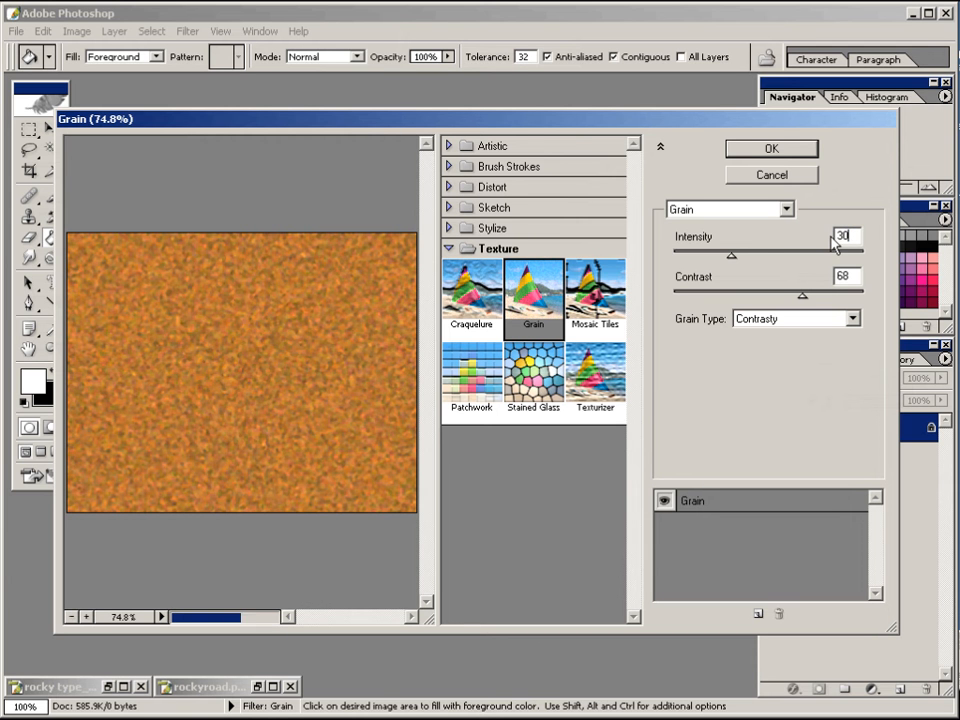
key("Tab")
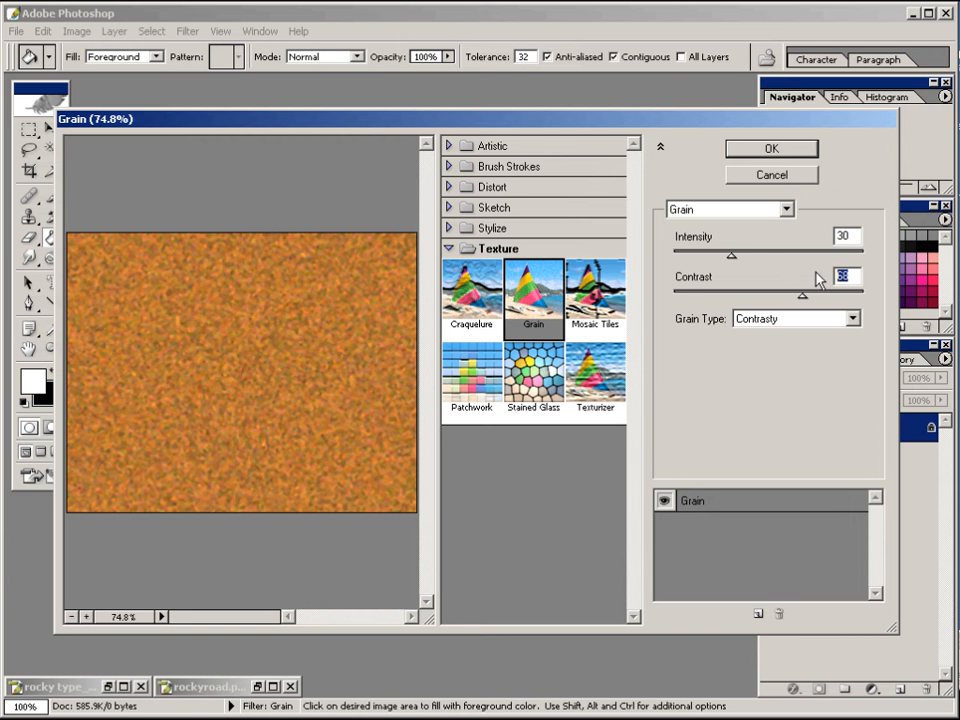
type("68")
left_click(765, 153)
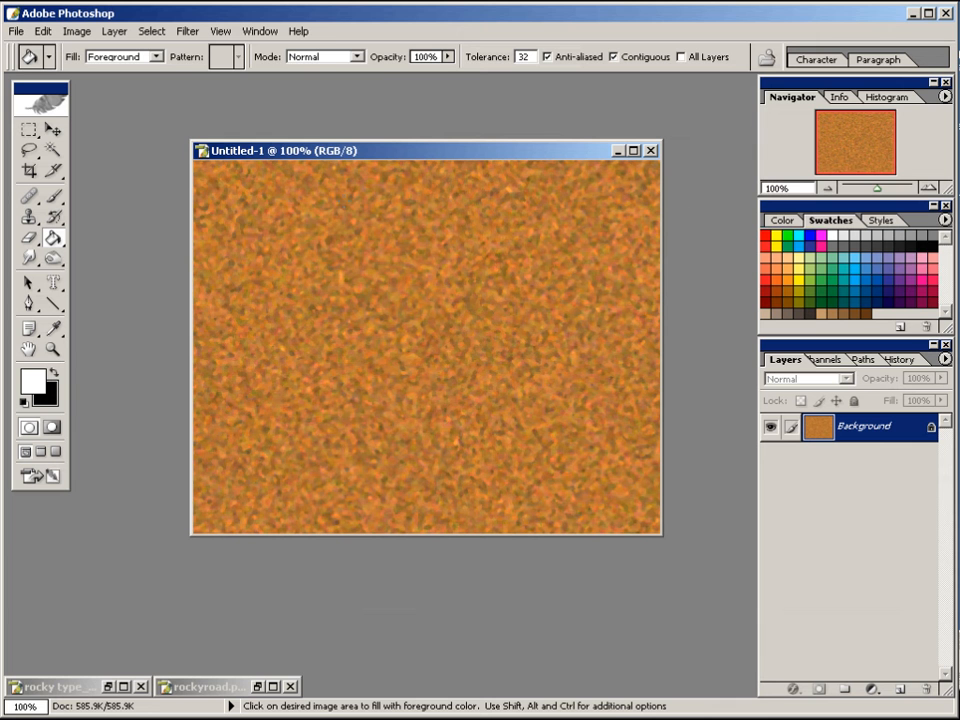
Step: Apply the Glass distort filter with distortion 15, smoothness 7, Canvas texture and 67% scaling, checking the preview at 100%
left_click(189, 33)
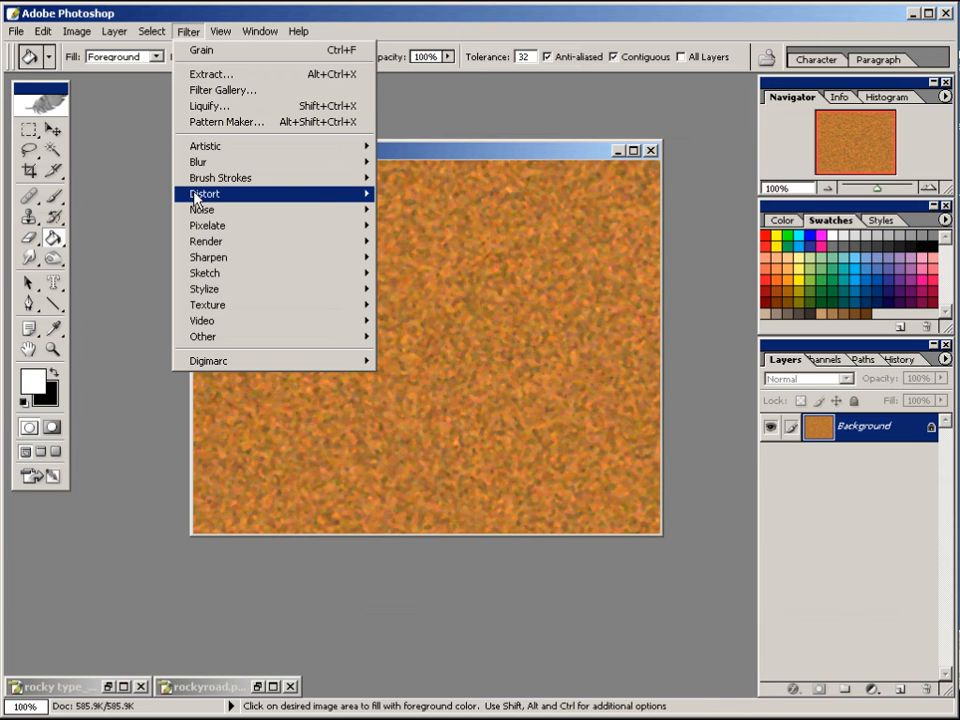
mouse_move(200, 195)
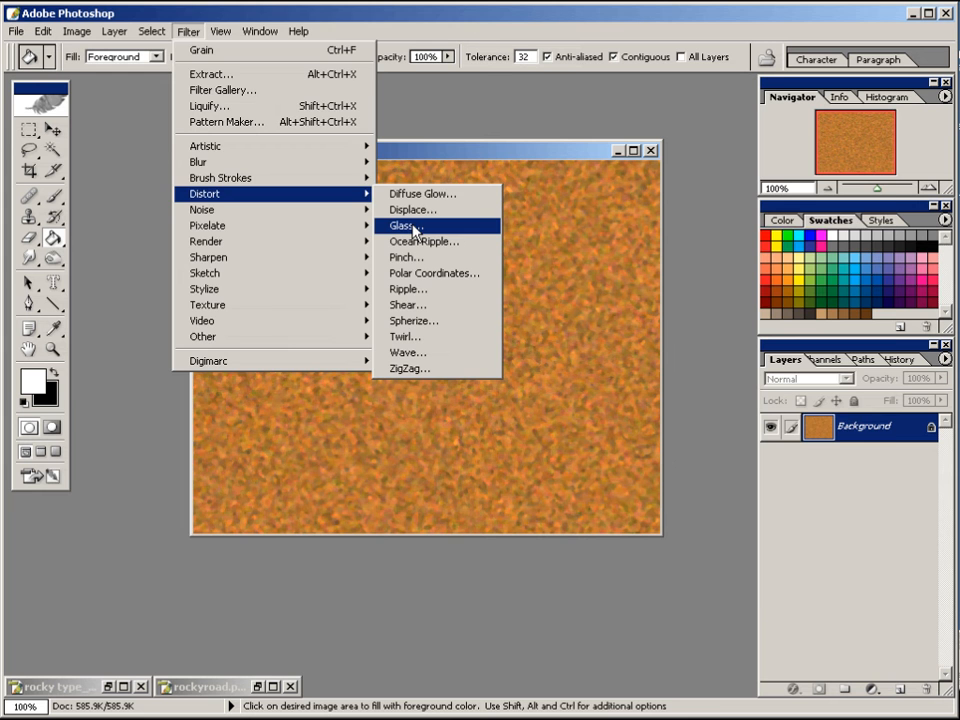
left_click(414, 228)
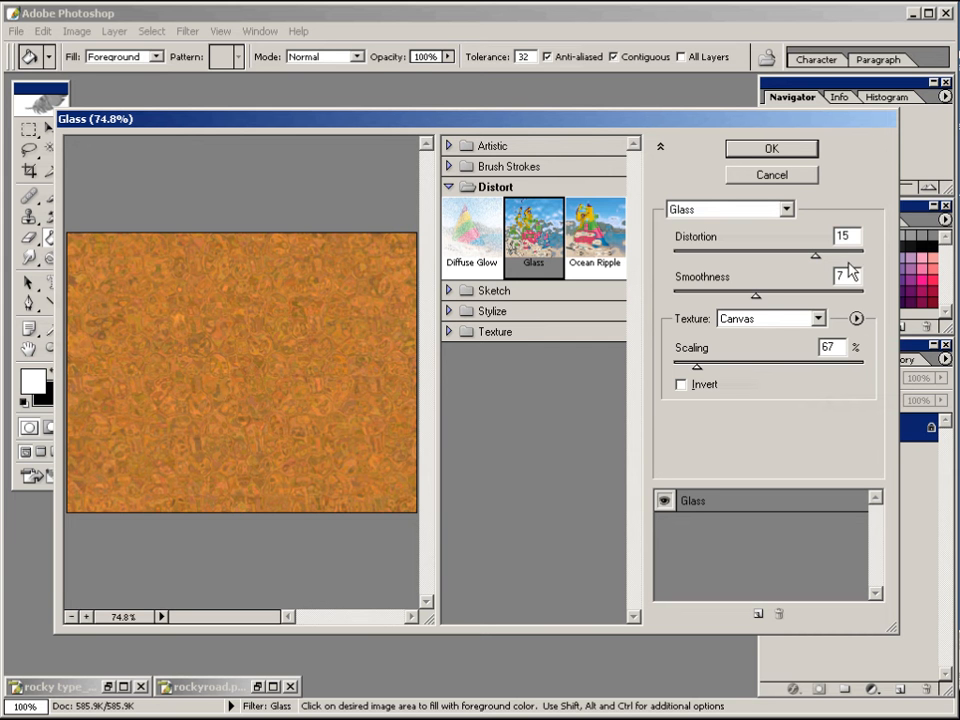
left_click_drag(856, 242, 832, 242)
left_click_drag(852, 277, 828, 284)
type("7")
left_click(814, 320)
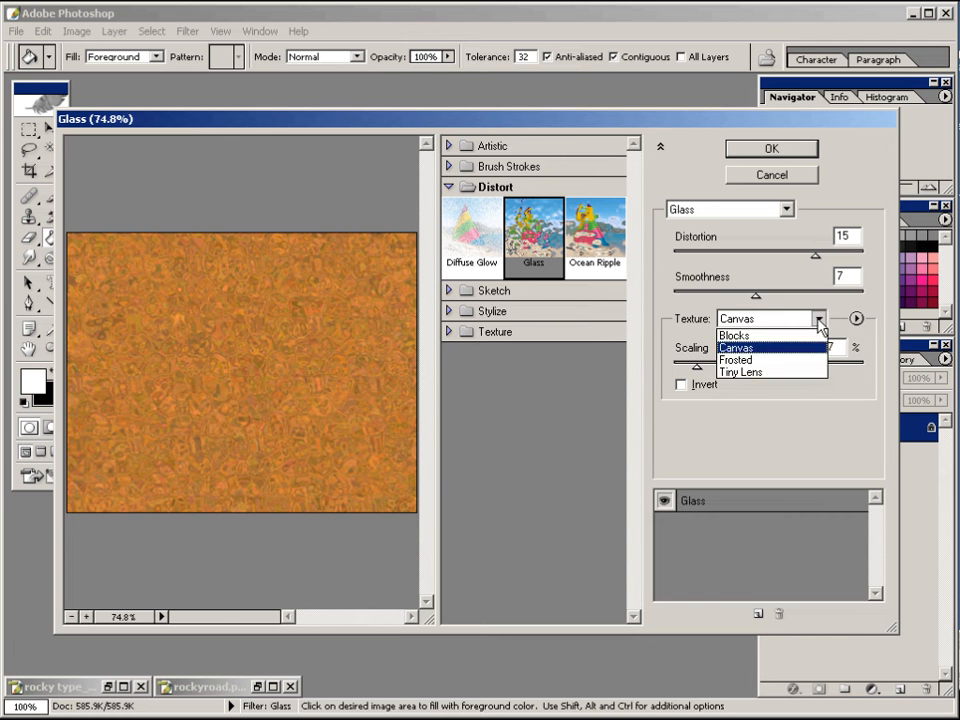
left_click(774, 350)
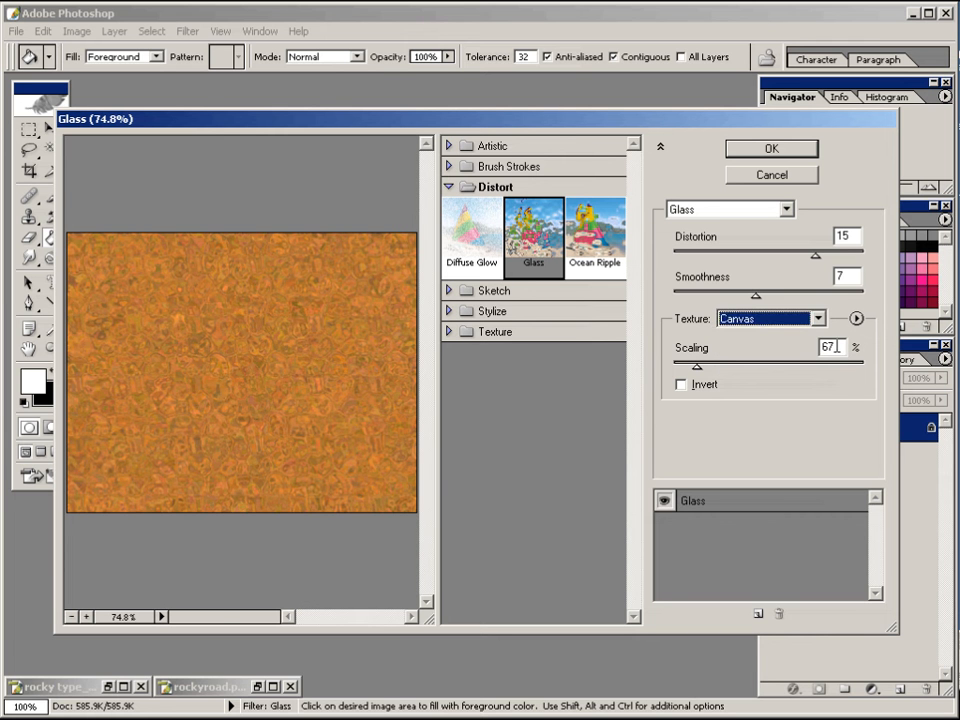
key("Tab")
type("67")
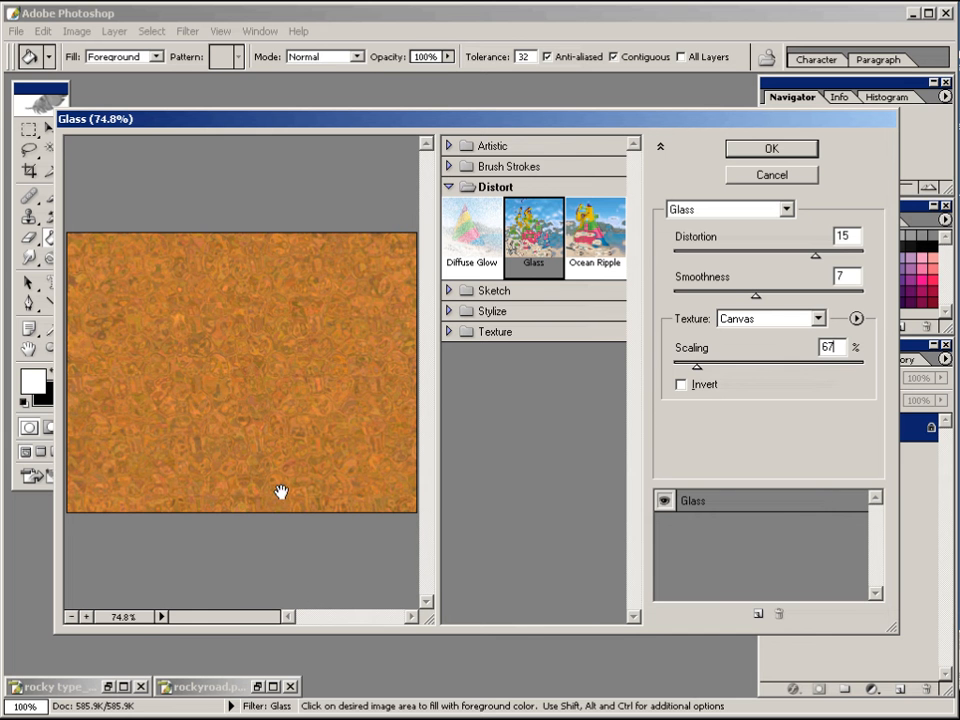
left_click(143, 621)
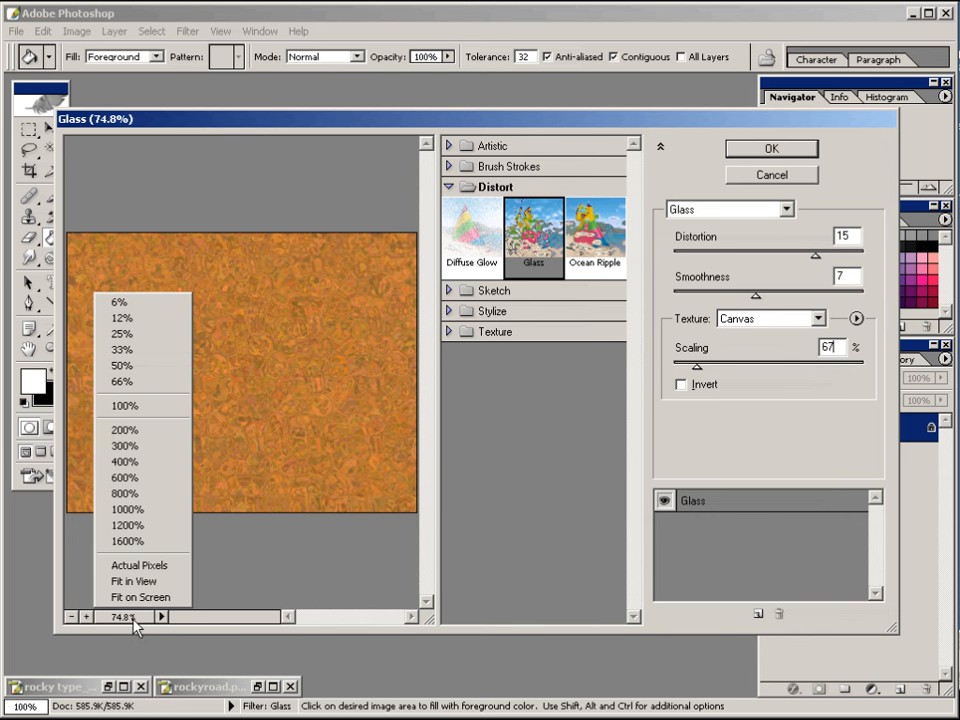
left_click(152, 405)
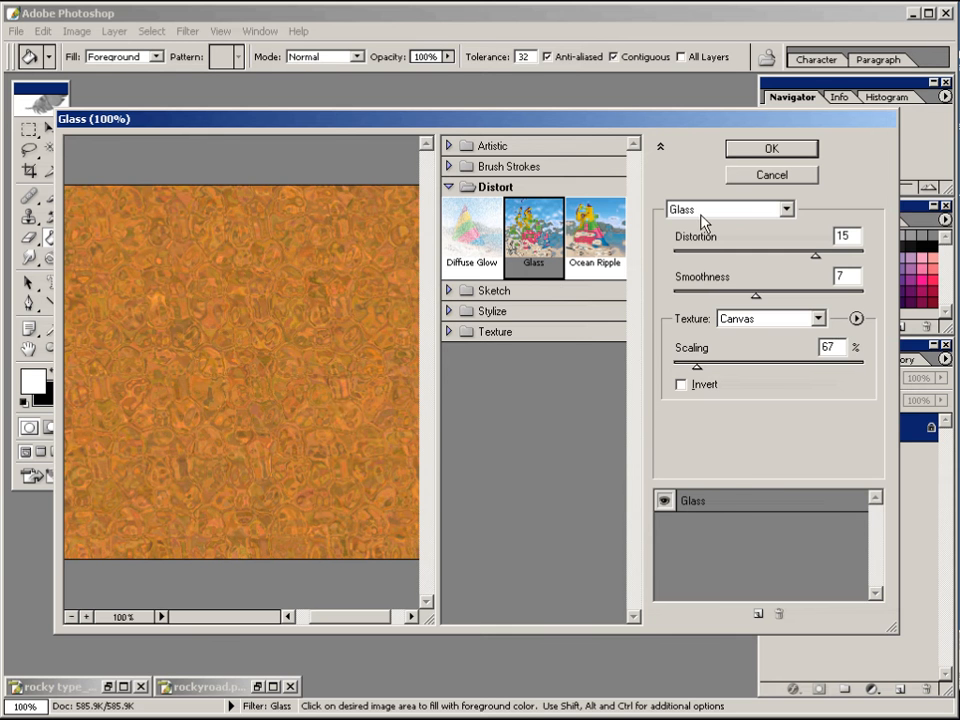
left_click(768, 148)
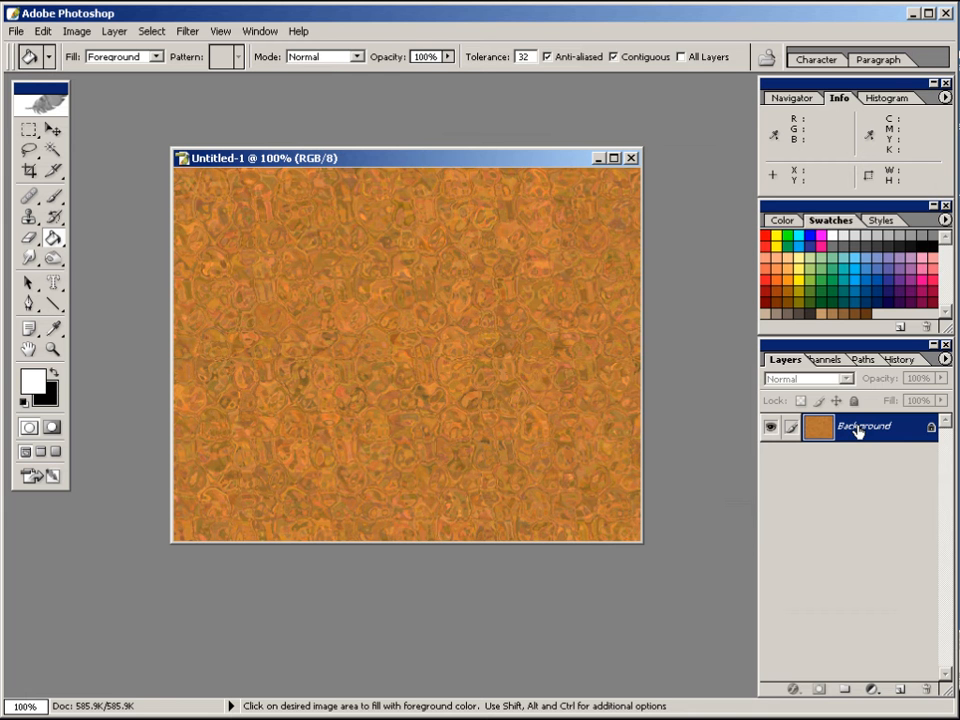
Step: Duplicate the Background layer and apply the Reticulation filter to the copy with density 50, foreground level 0 and background level 50
left_click_drag(858, 430, 900, 689)
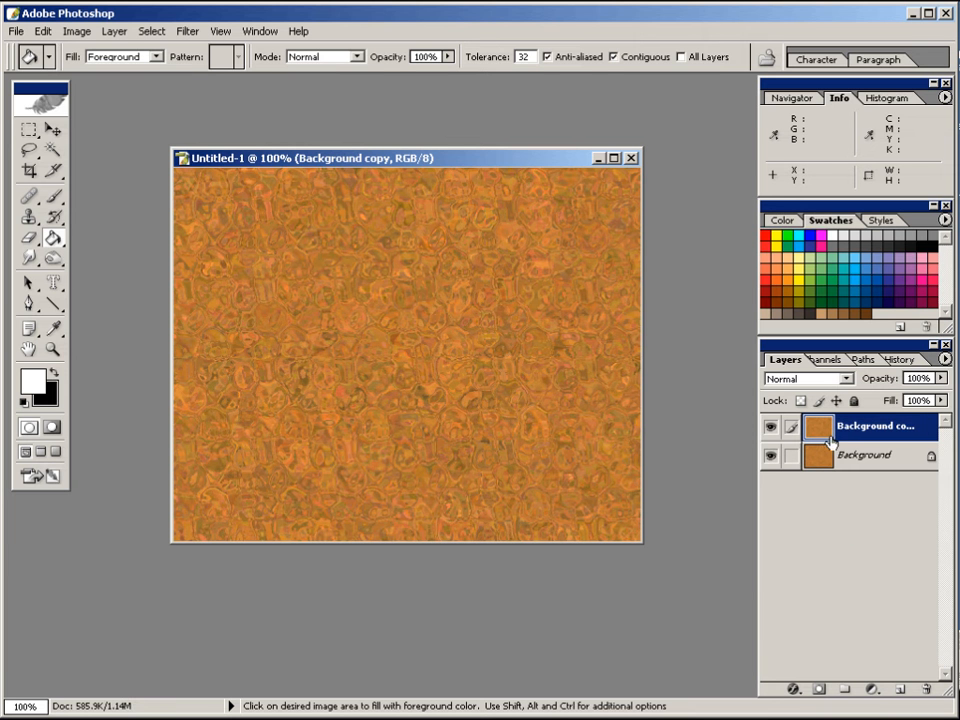
left_click(188, 31)
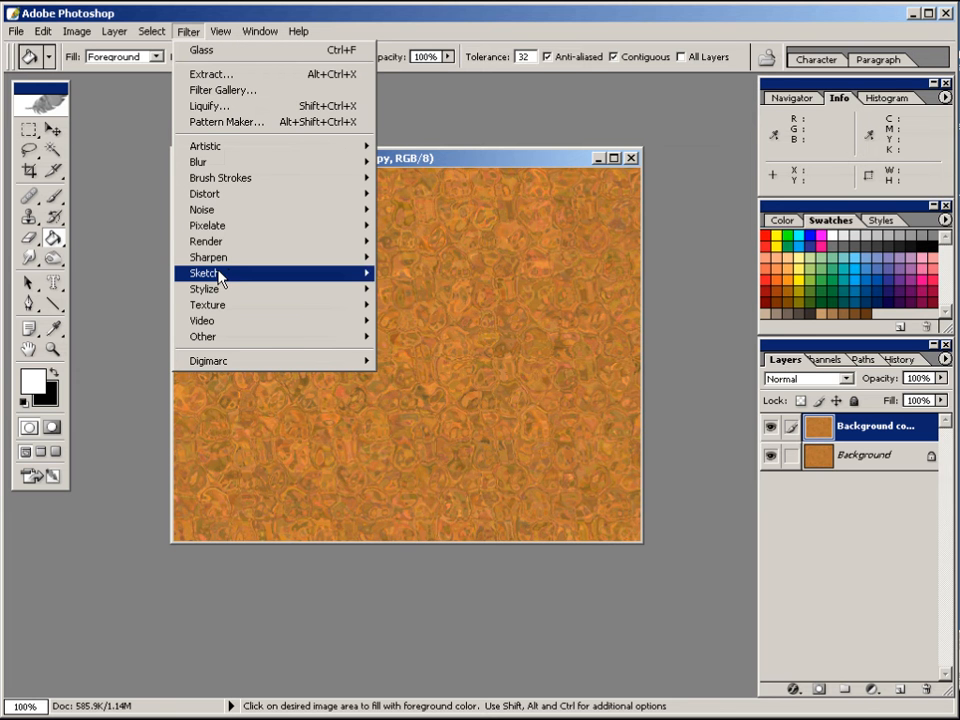
mouse_move(220, 278)
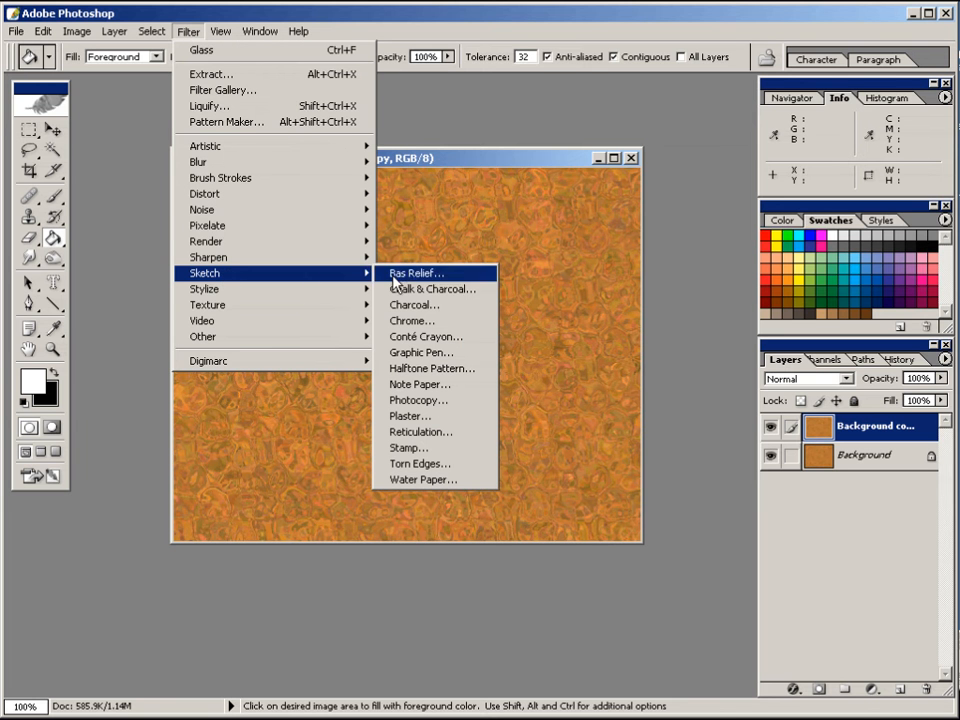
left_click(414, 431)
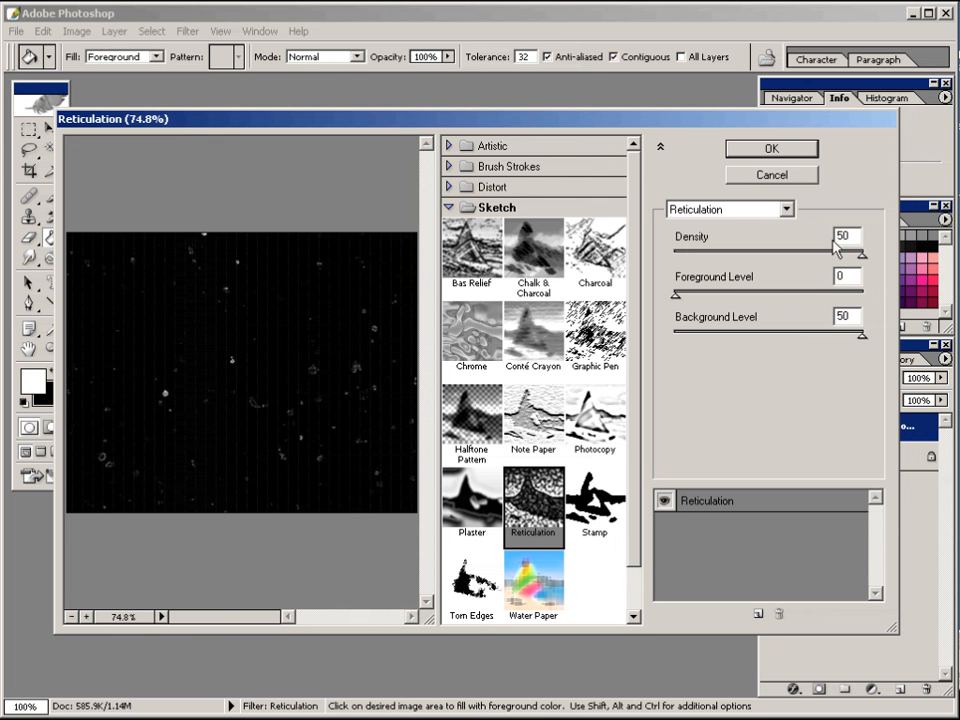
left_click_drag(851, 237, 827, 239)
type("50")
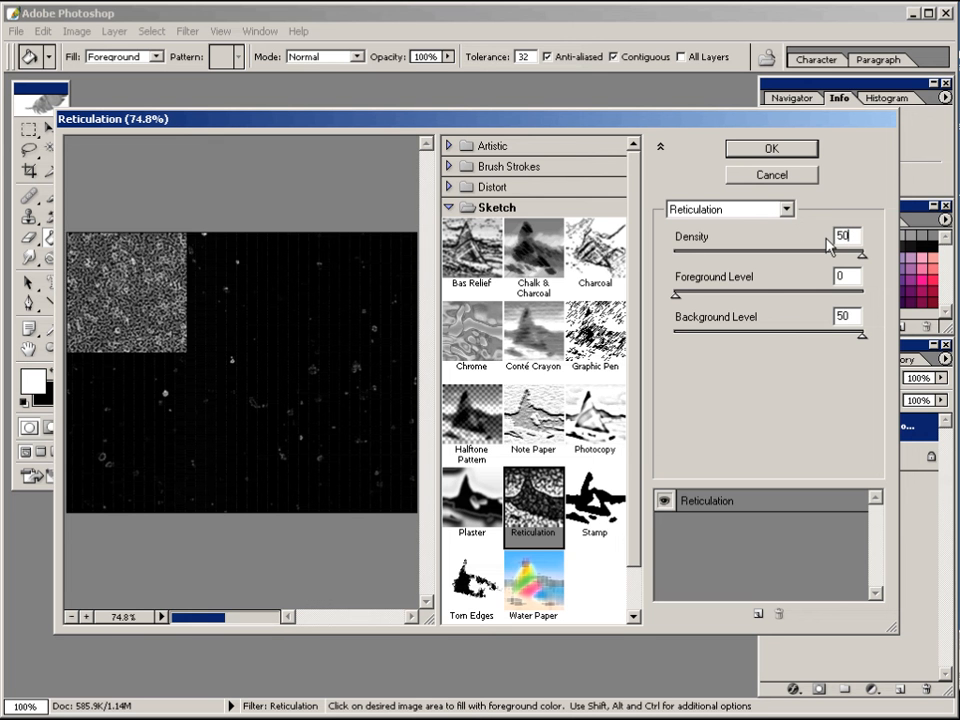
left_click(845, 277)
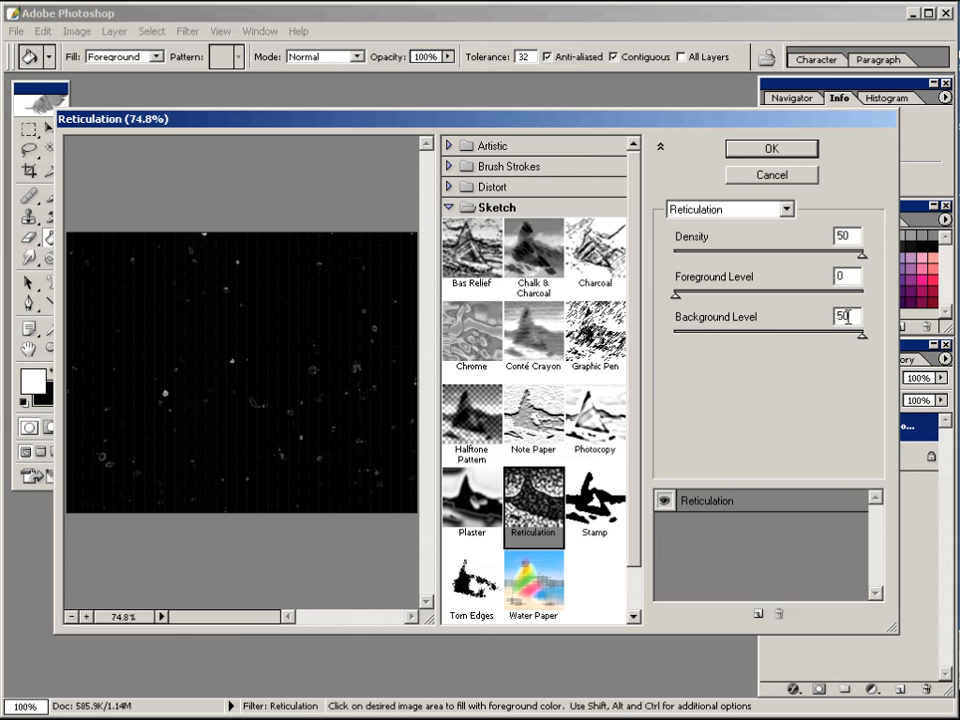
left_click(768, 151)
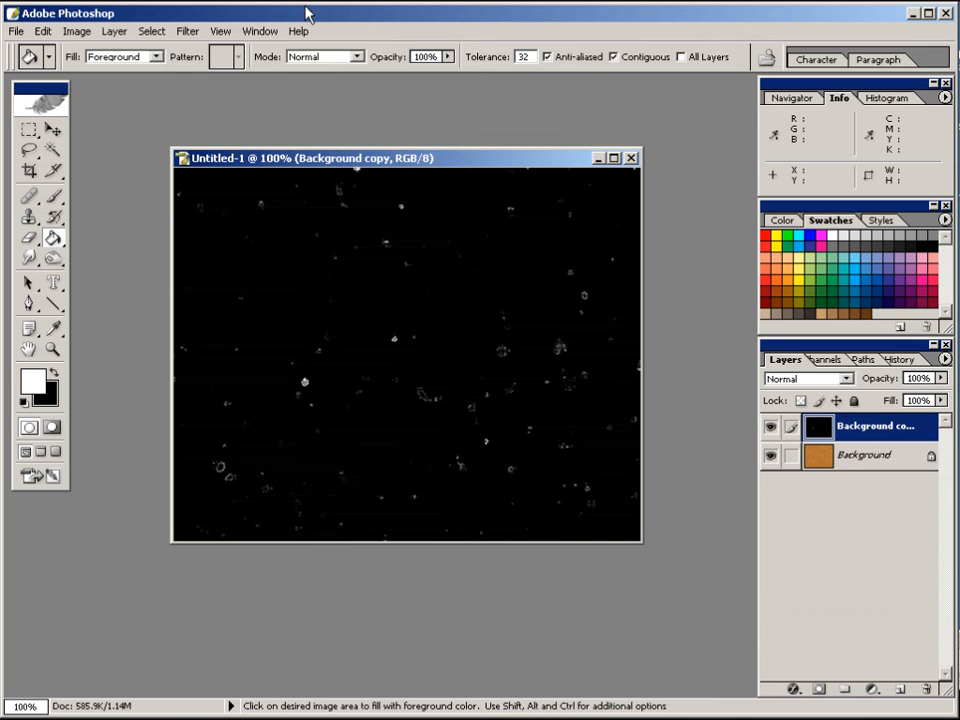
Step: Invert the colors of the Background copy layer and set its blend mode to Color Burn
left_click(72, 32)
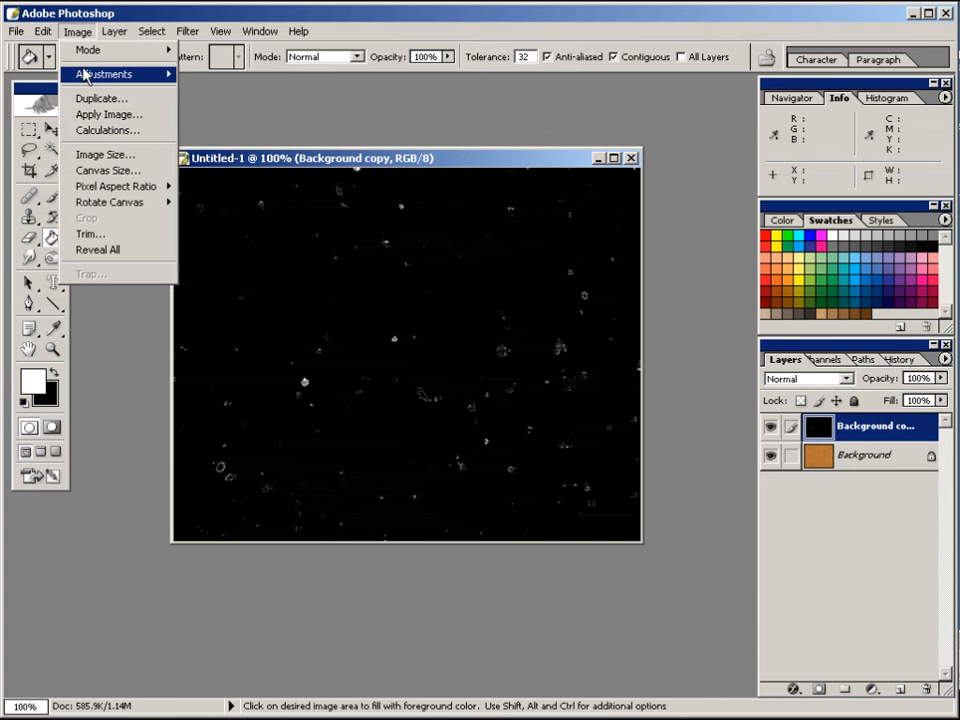
mouse_move(82, 75)
left_click(218, 343)
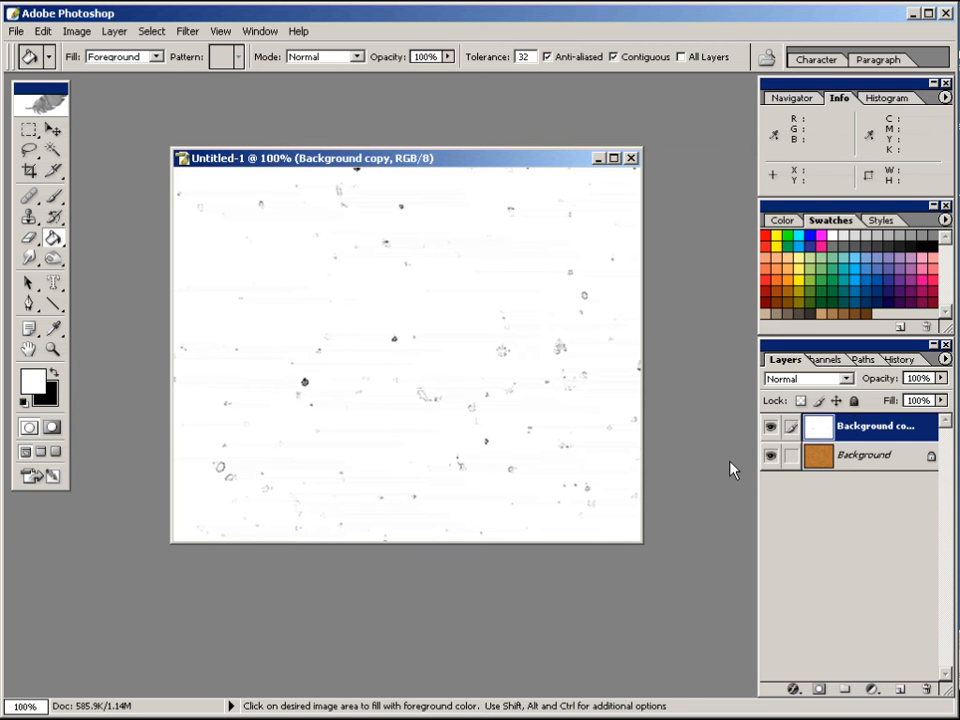
left_click(846, 380)
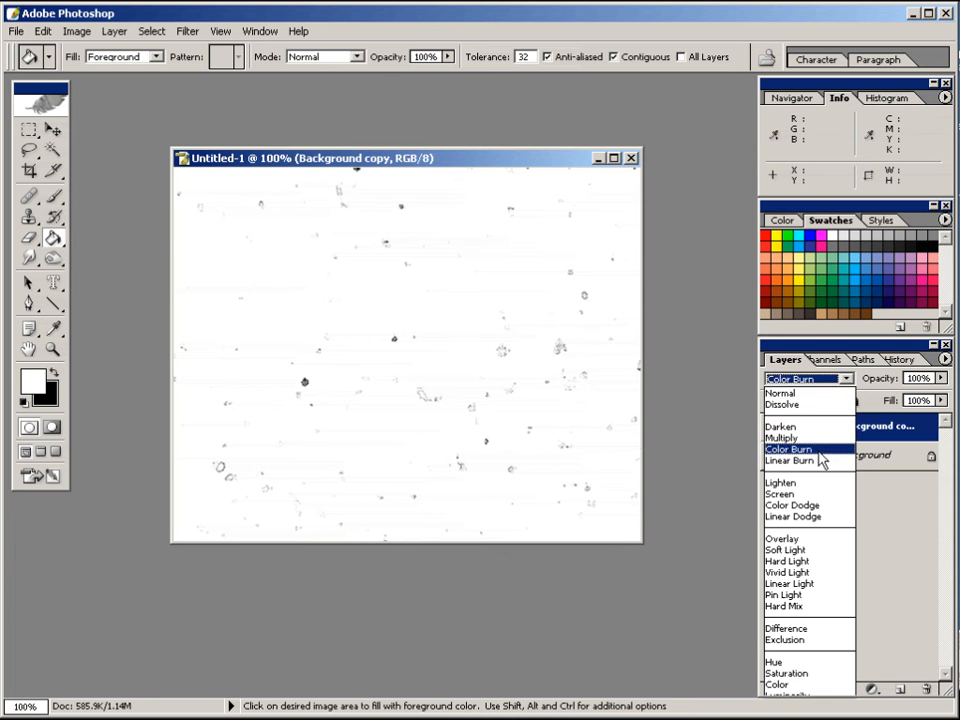
left_click(827, 449)
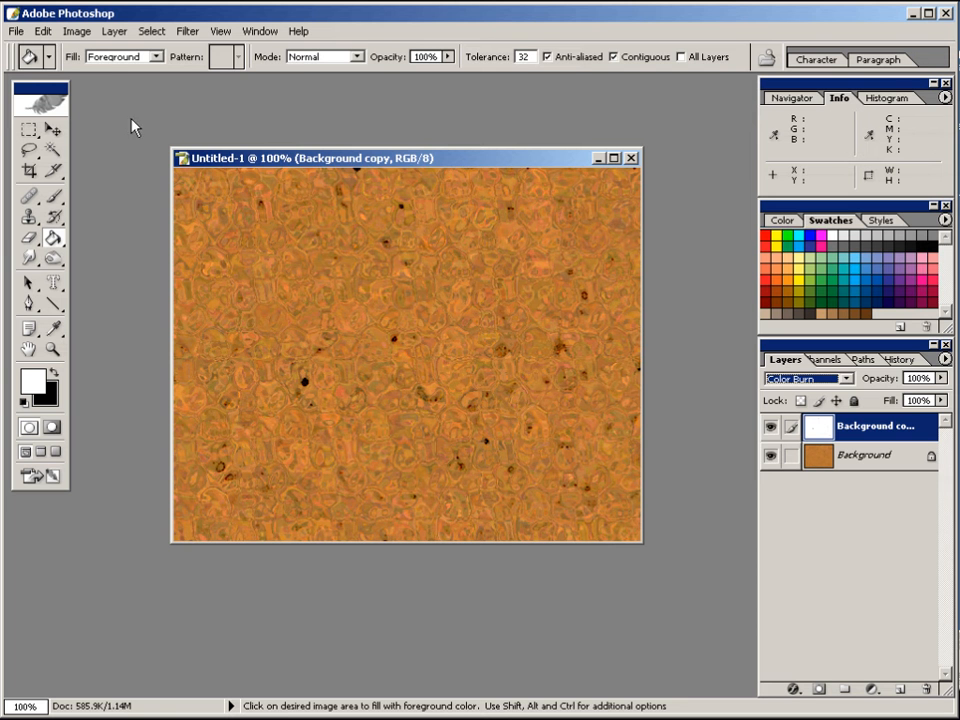
Step: Merge the Background copy down into the Background layer and apply the Despeckle noise filter to the result
left_click(114, 31)
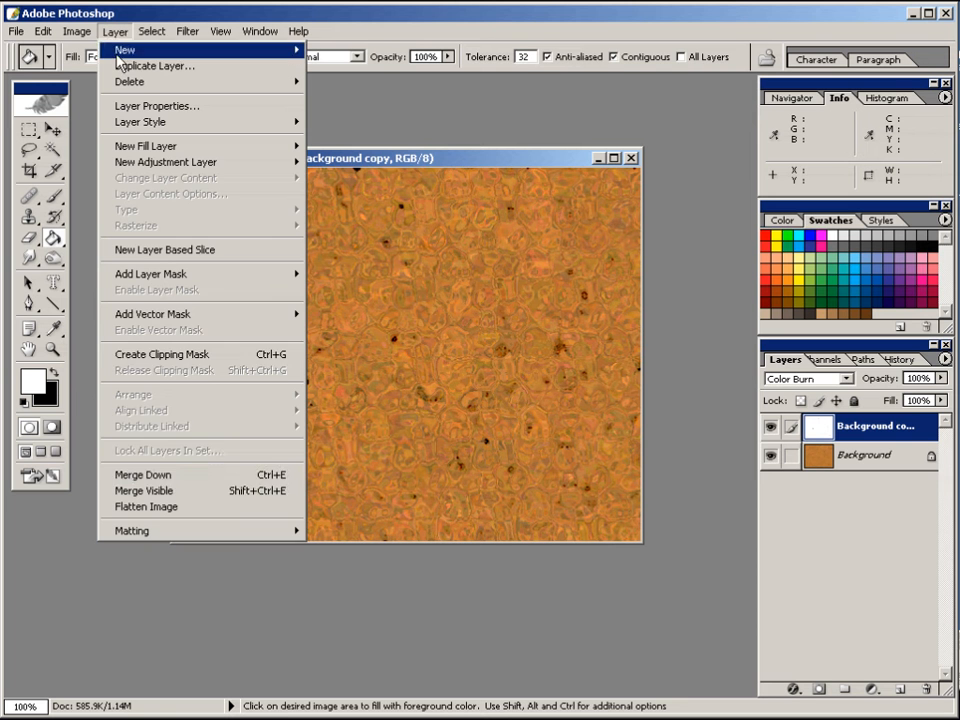
left_click(169, 482)
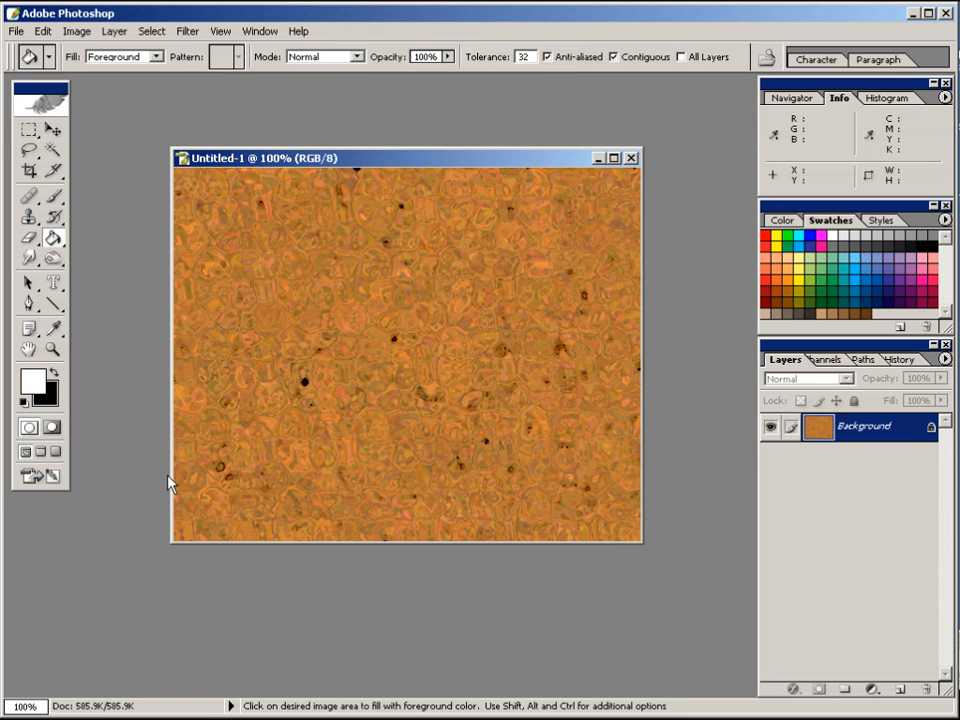
left_click(189, 33)
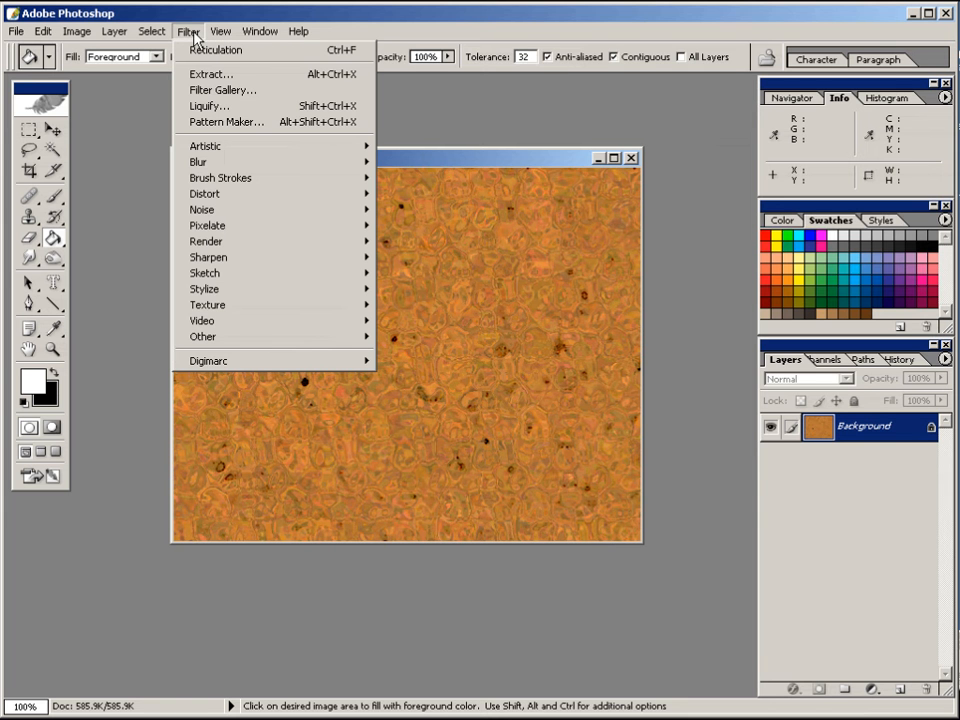
mouse_move(212, 215)
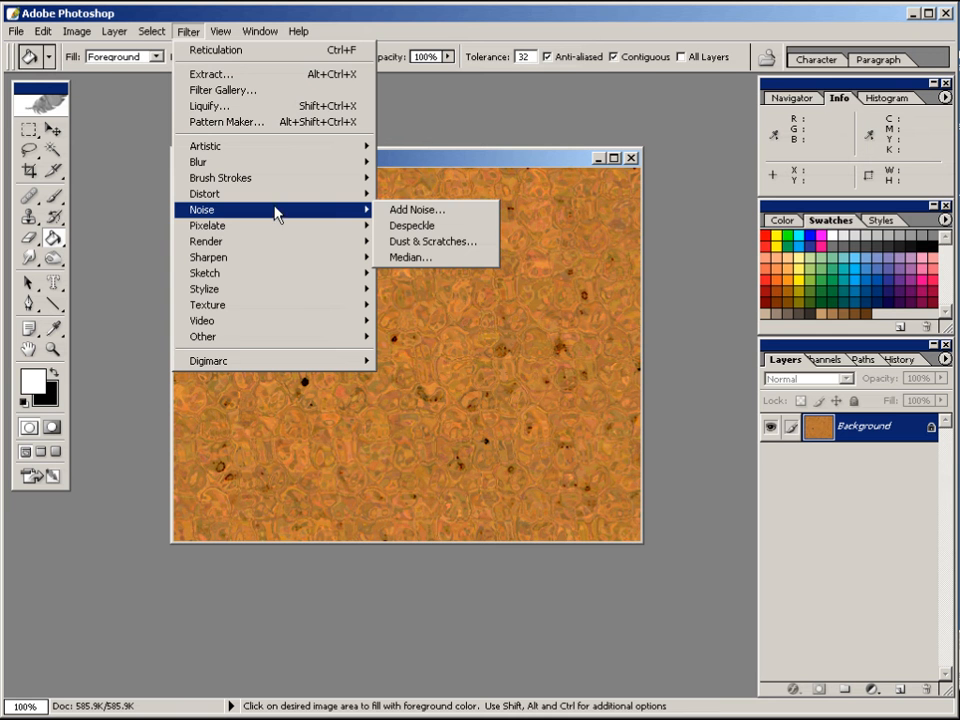
left_click(416, 226)
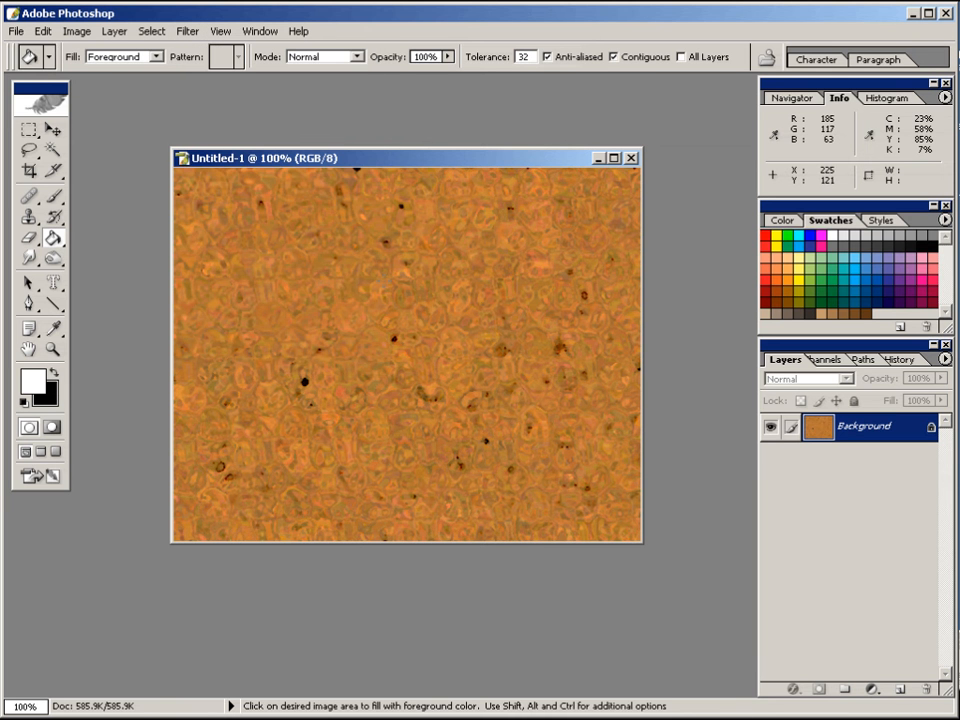
Step: Apply the Spatter brush strokes filter to the background with spray radius 7 and smoothness 7
left_click(187, 33)
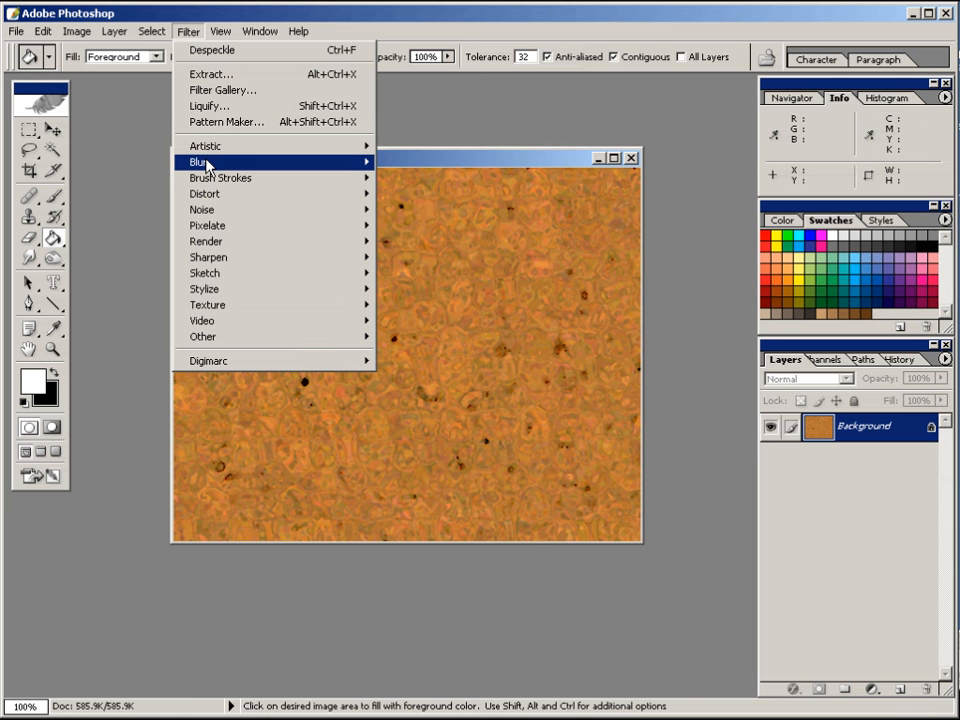
mouse_move(209, 183)
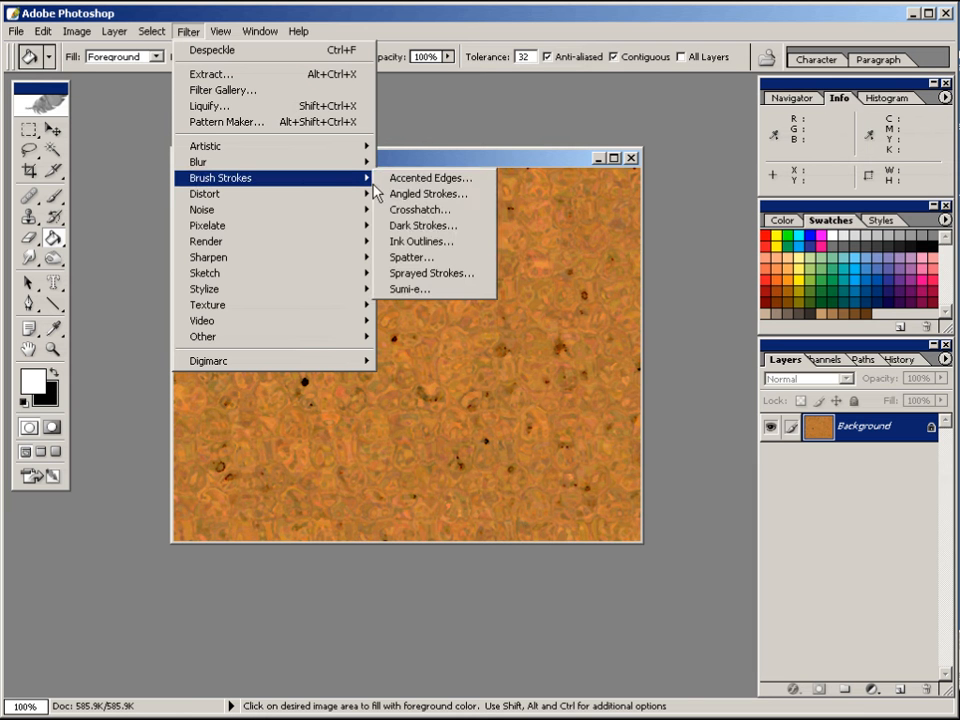
left_click(416, 257)
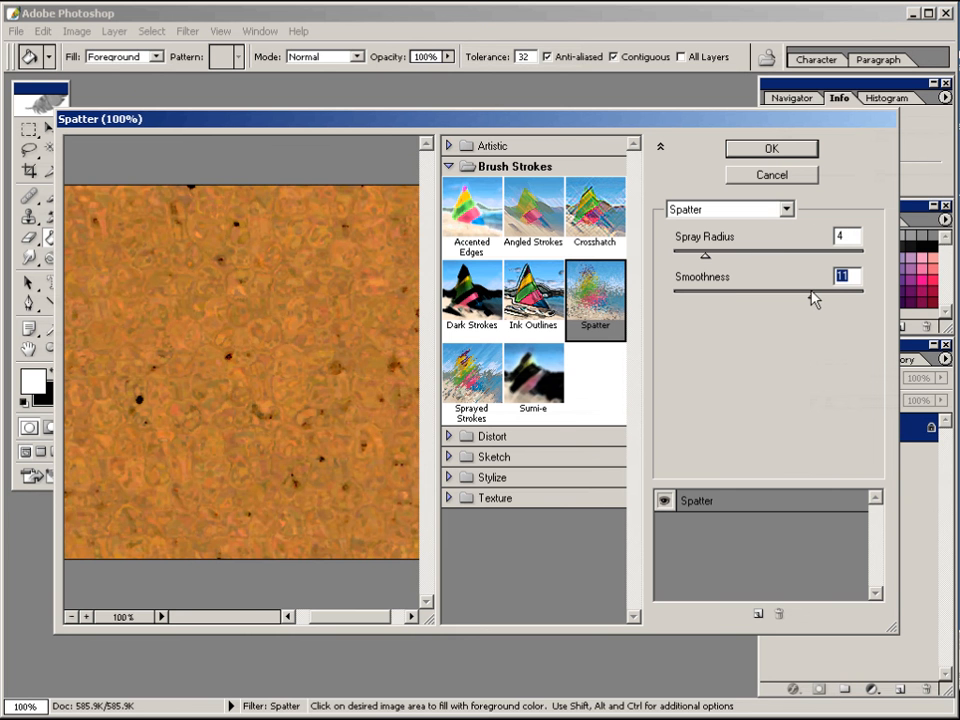
mouse_move(811, 296)
left_mouse_down()
mouse_move(703, 298)
mouse_move(766, 299)
mouse_move(753, 302)
left_mouse_up()
left_click(706, 258)
left_click_drag(706, 258, 703, 258)
mouse_move(704, 258)
left_mouse_down()
mouse_move(685, 262)
mouse_move(728, 261)
left_mouse_up()
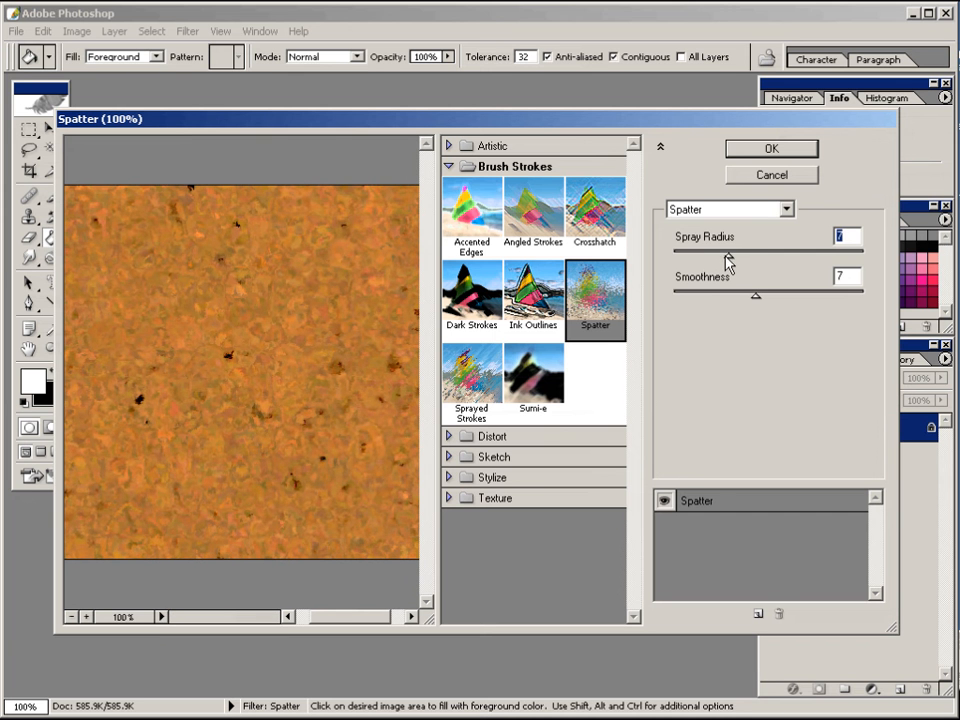
double_click(841, 236)
left_click(763, 150)
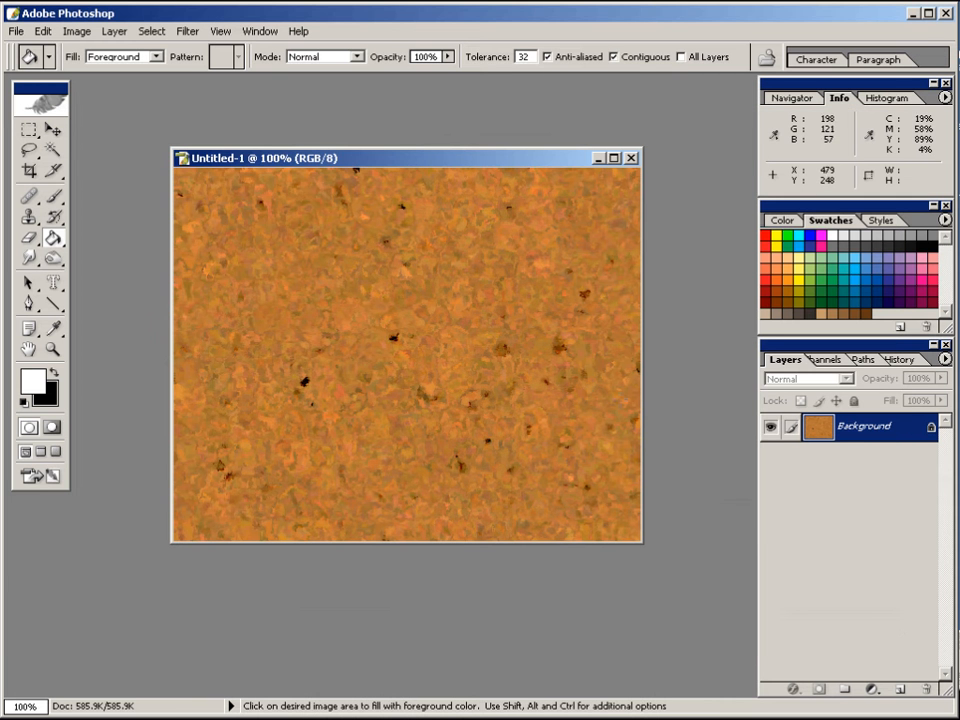
Step: Apply the Plastic Wrap filter with highlight strength 11, detail 14 and smoothness 2, checking the preview at 100%
left_click(188, 31)
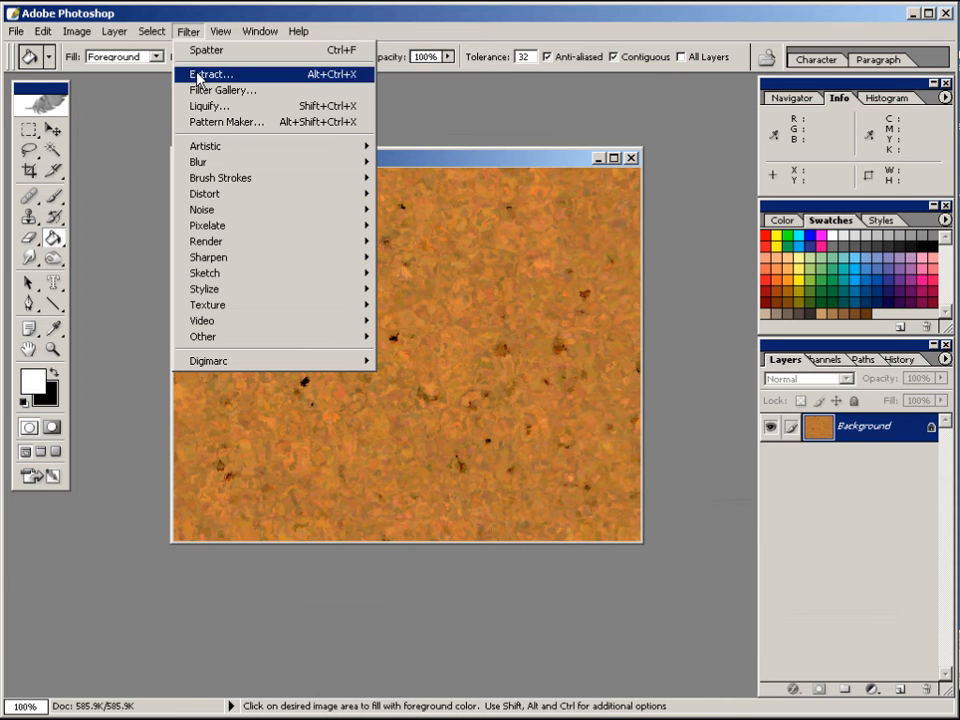
mouse_move(216, 184)
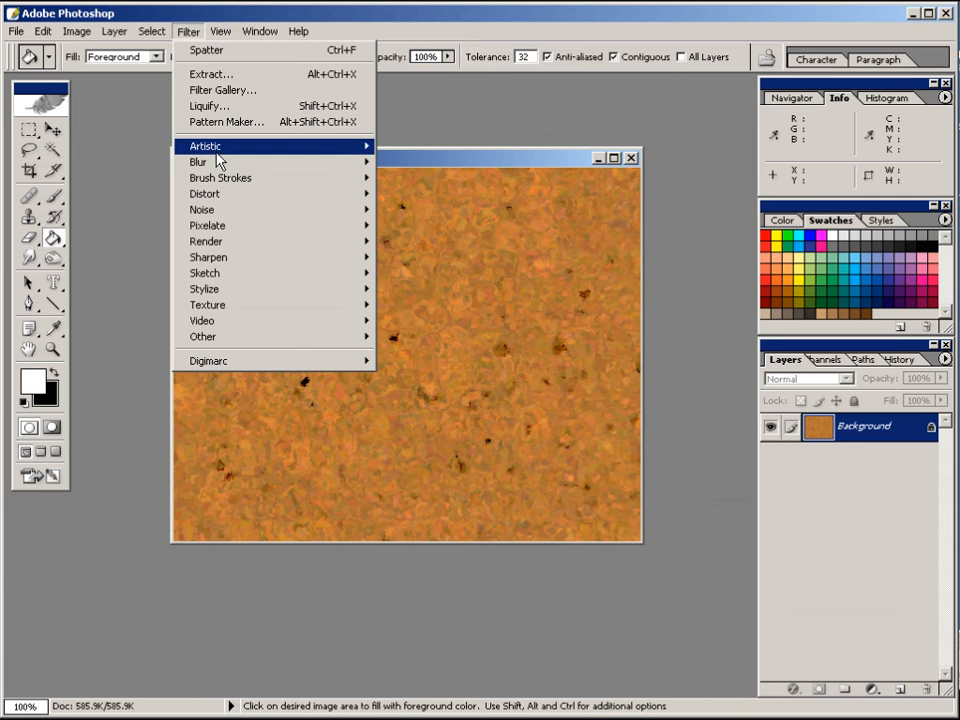
mouse_move(302, 160)
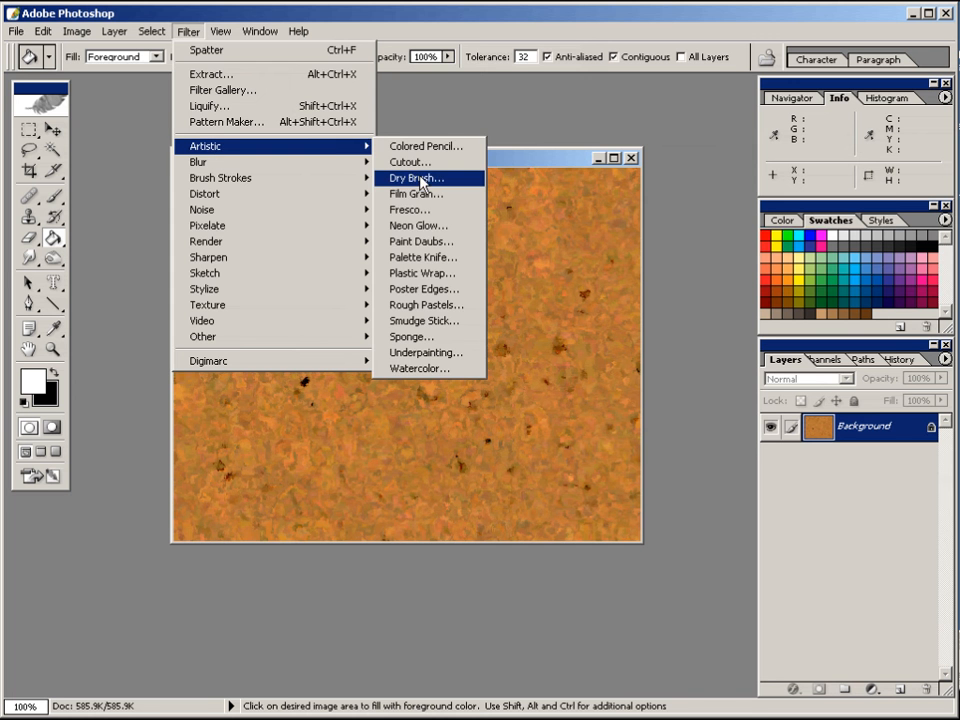
left_click(428, 273)
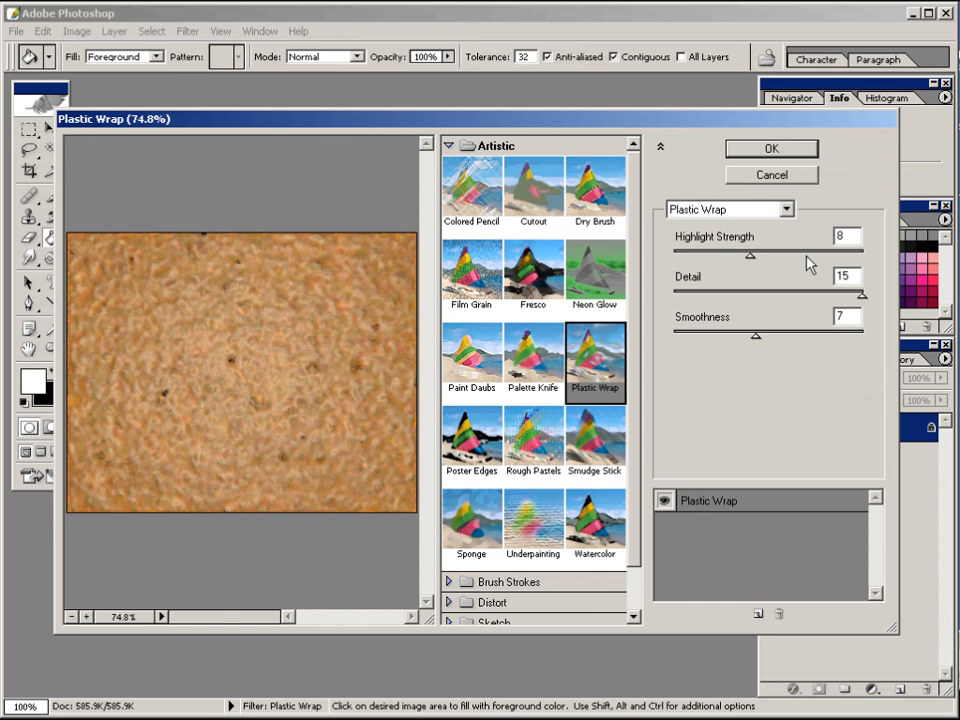
double_click(834, 237)
type("11")
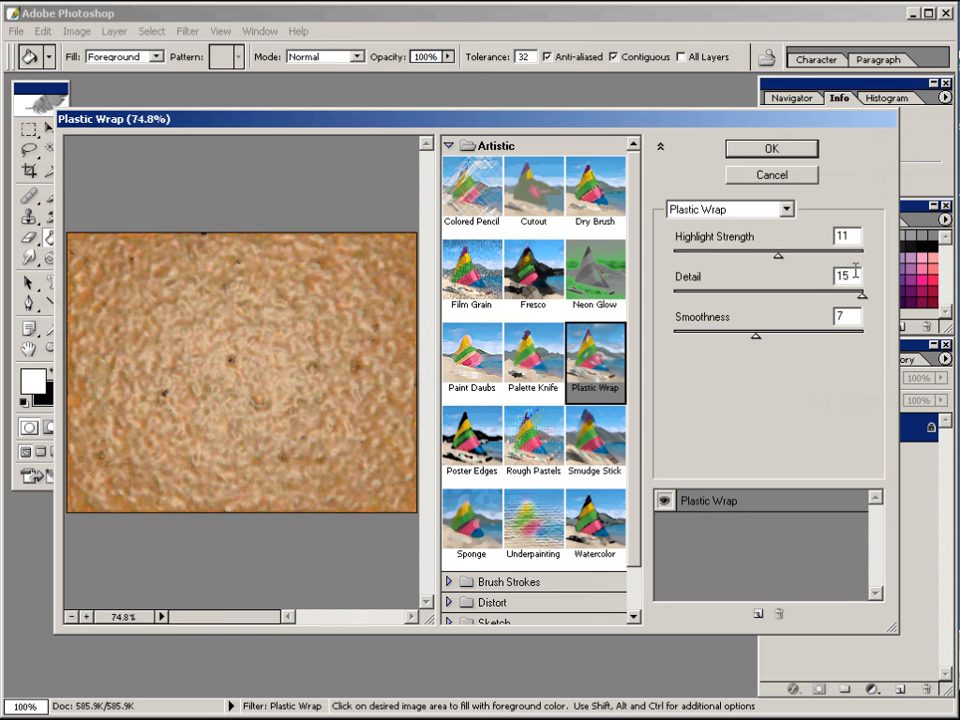
double_click(852, 274)
type("14")
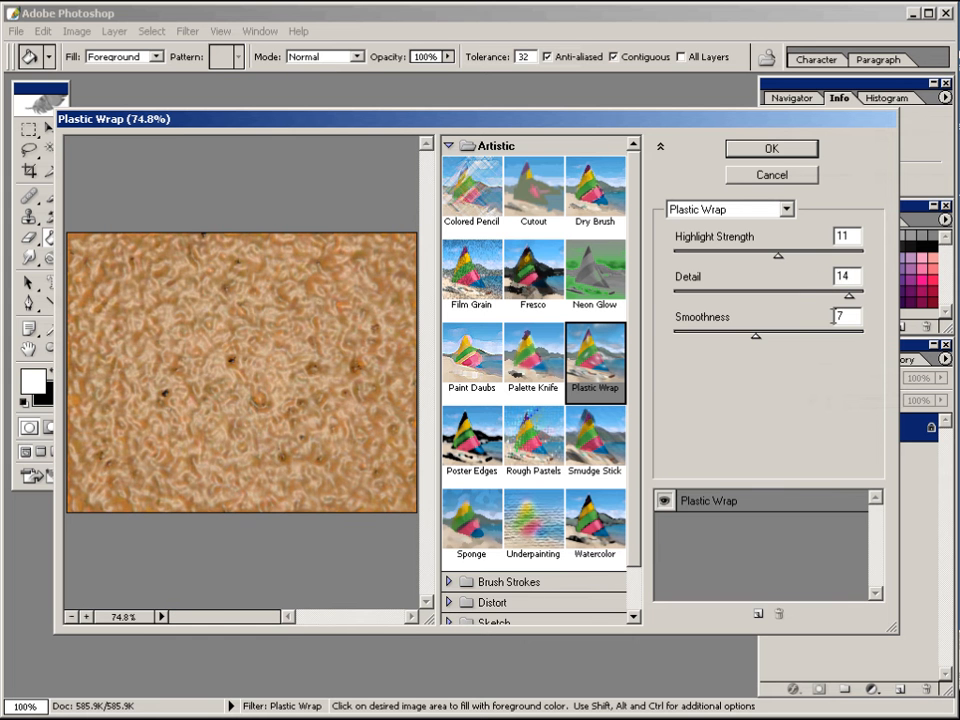
double_click(856, 316)
type("2")
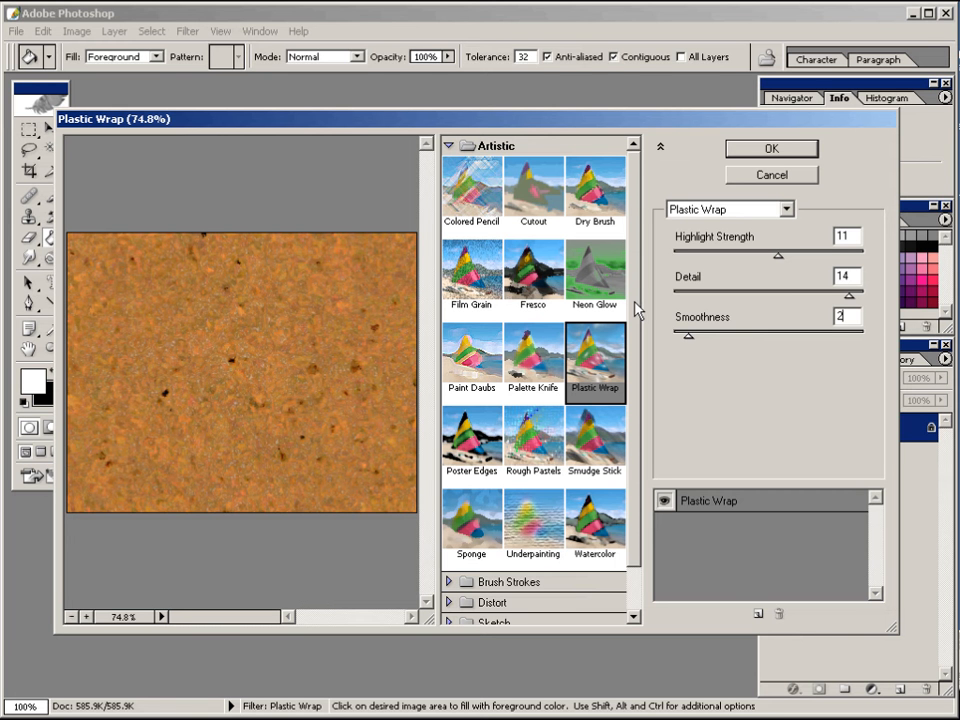
left_click(123, 616)
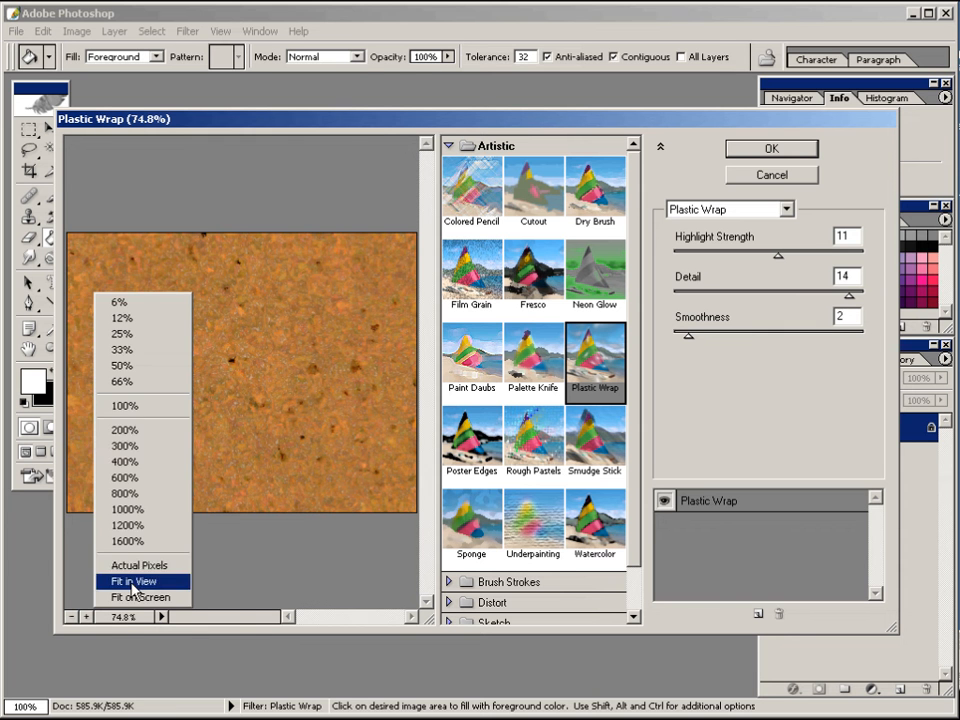
left_click(125, 400)
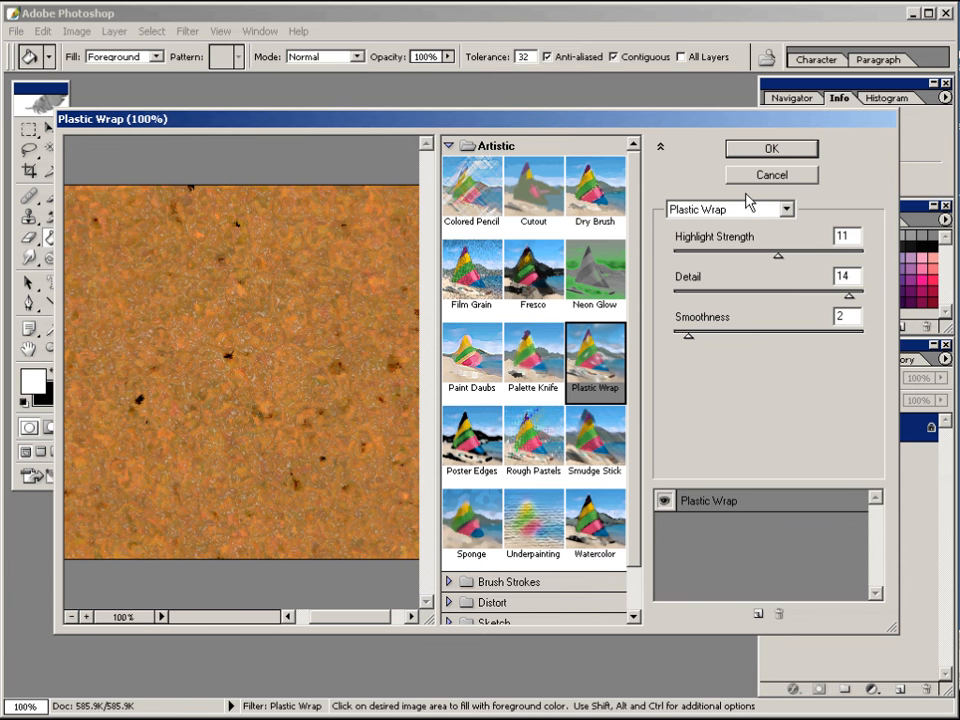
left_click(771, 150)
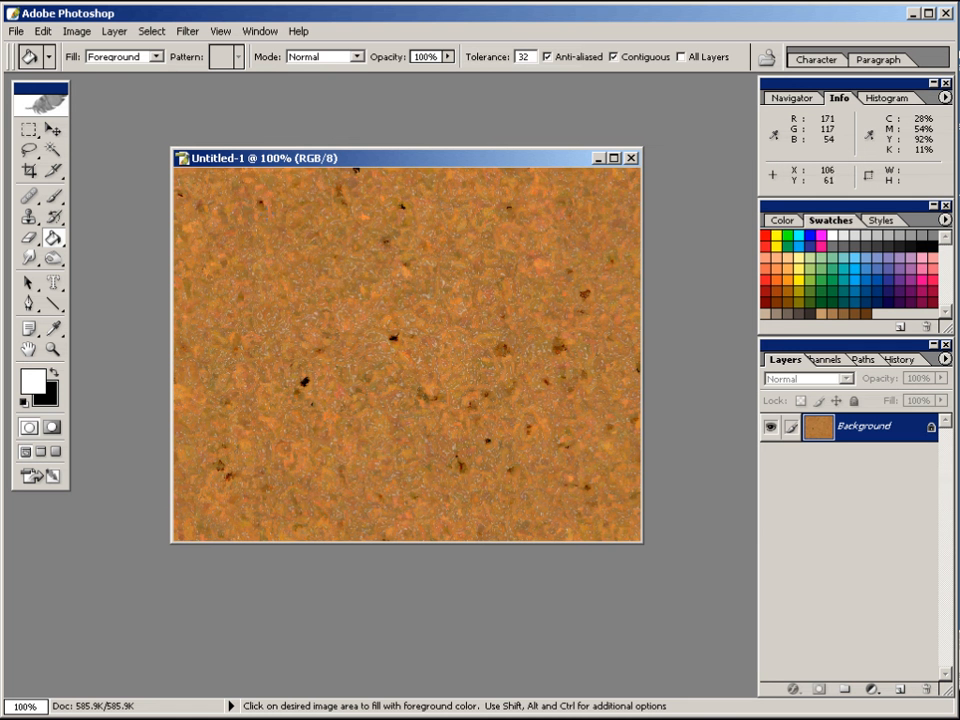
Step: Adjust the background's Hue/Saturation, setting saturation to -36 and lightness to -5
left_click(77, 31)
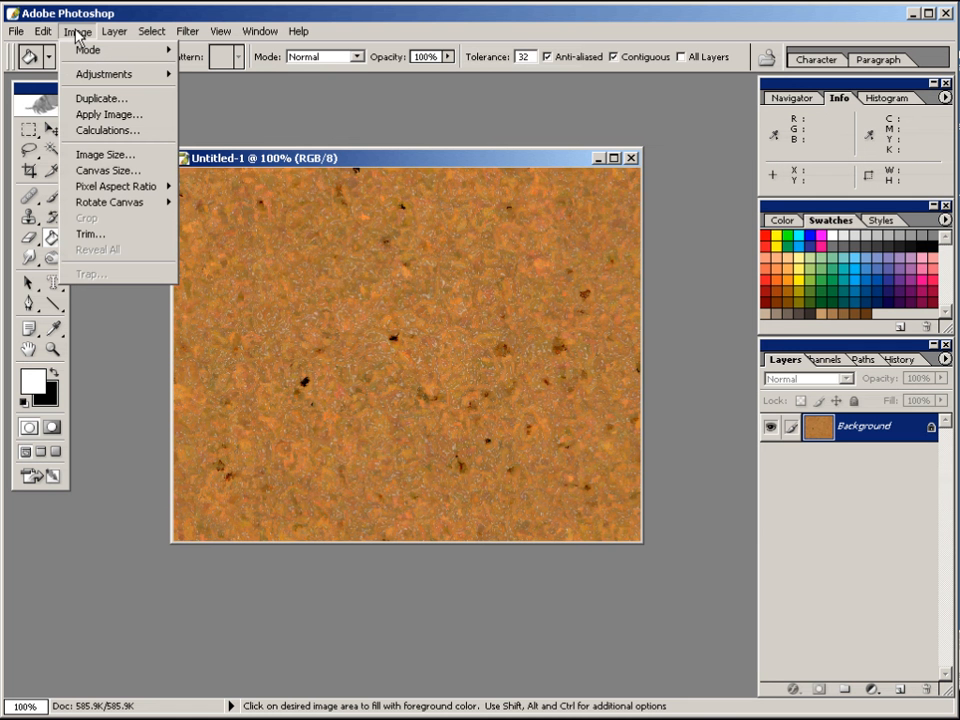
mouse_move(86, 78)
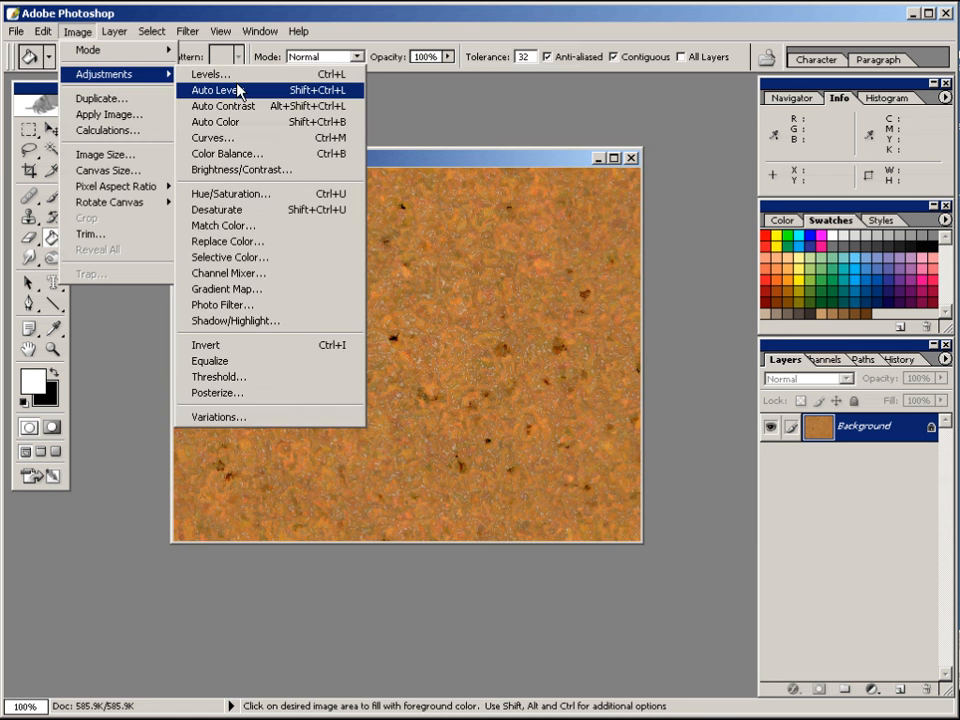
left_click(233, 190)
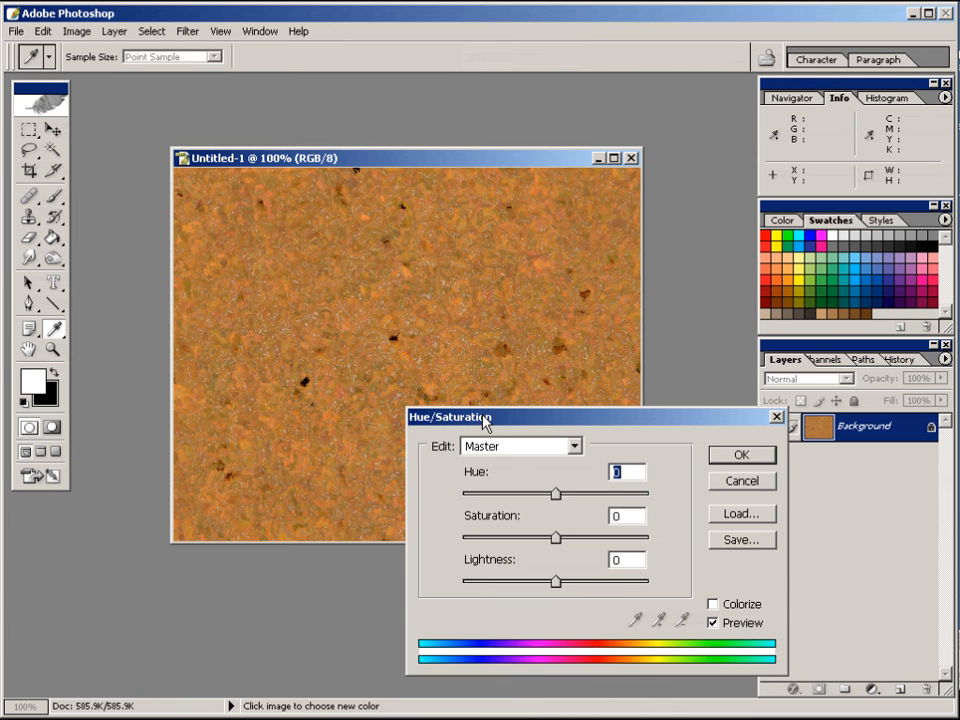
left_click_drag(484, 420, 434, 414)
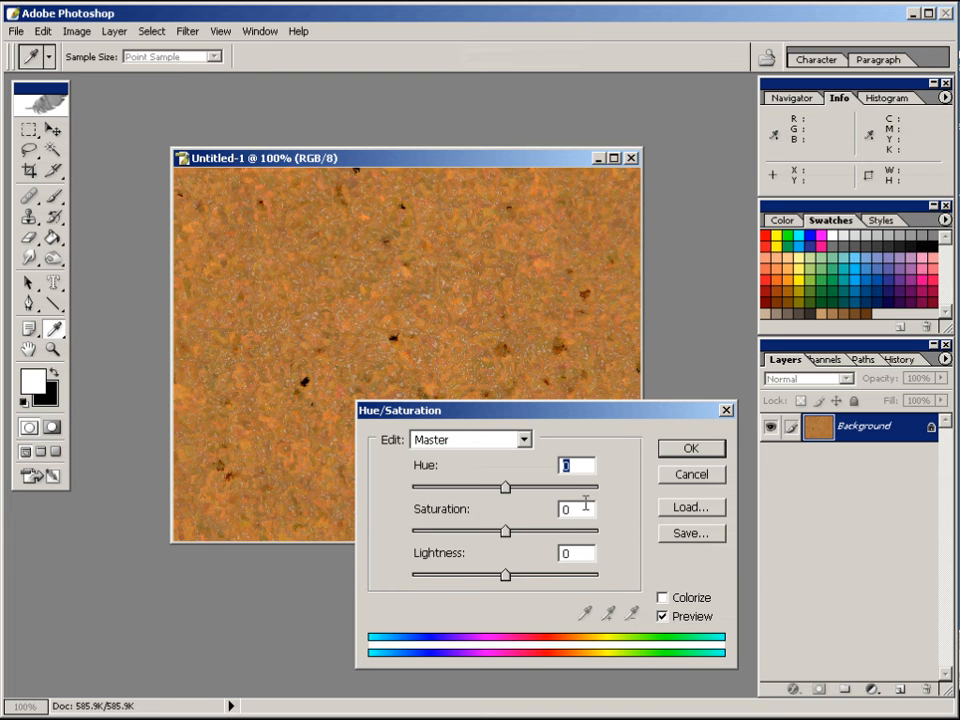
left_click_drag(578, 509, 544, 508)
type("-36")
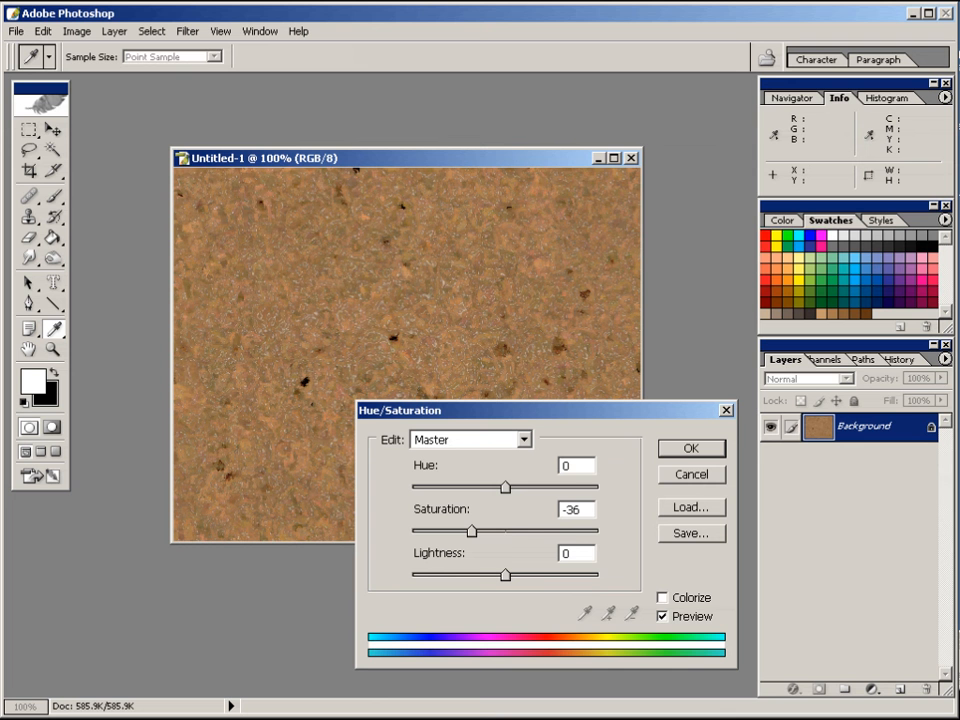
left_click_drag(571, 552, 546, 560)
type("-5")
left_click(689, 452)
key("g")
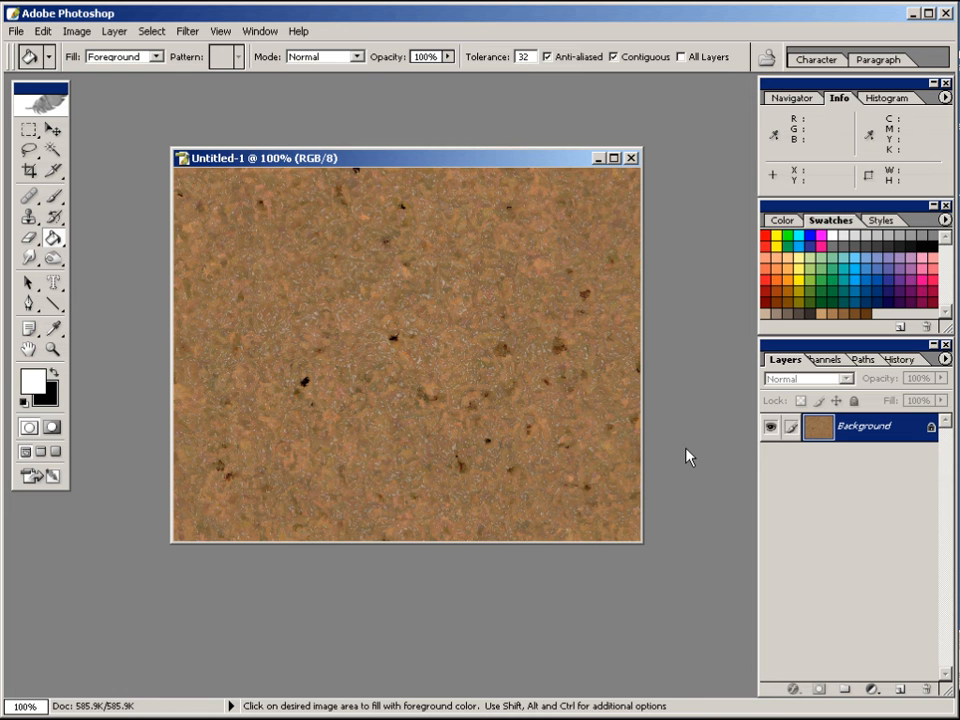
Step: Sharpen the stone texture with Unsharp Mask at a 0.2 pixel radius, lowering the amount while checking the preview
left_click(188, 32)
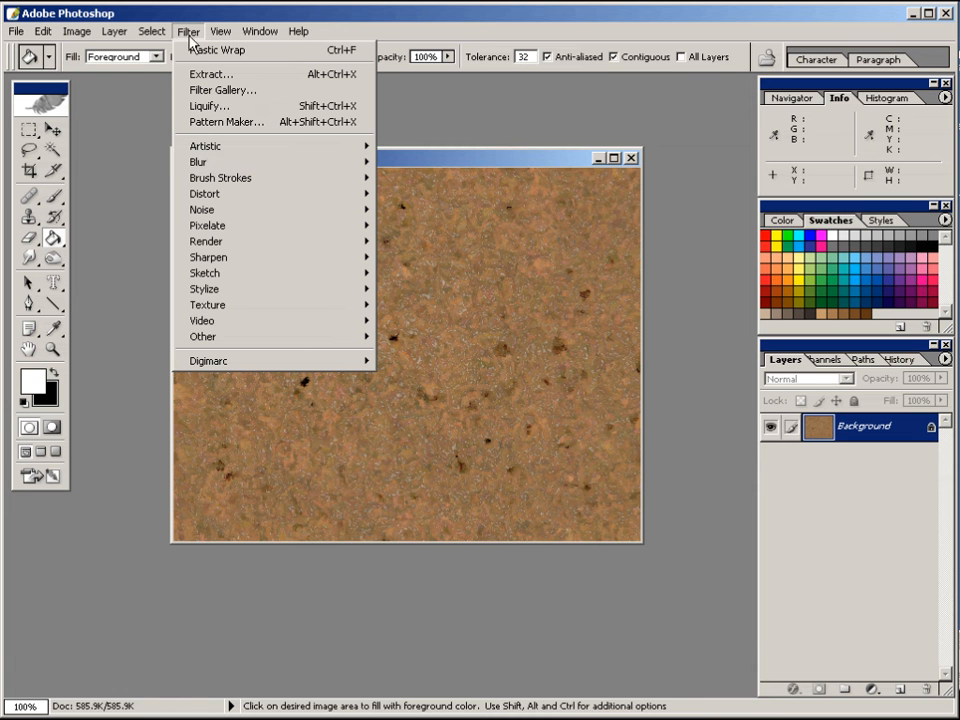
mouse_move(222, 262)
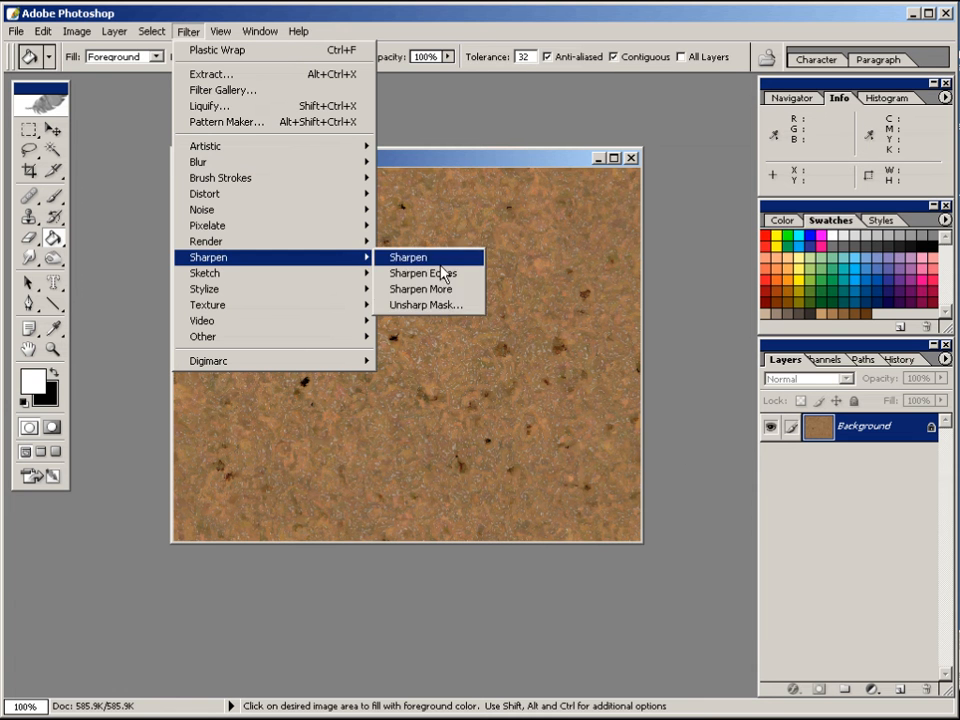
left_click(428, 305)
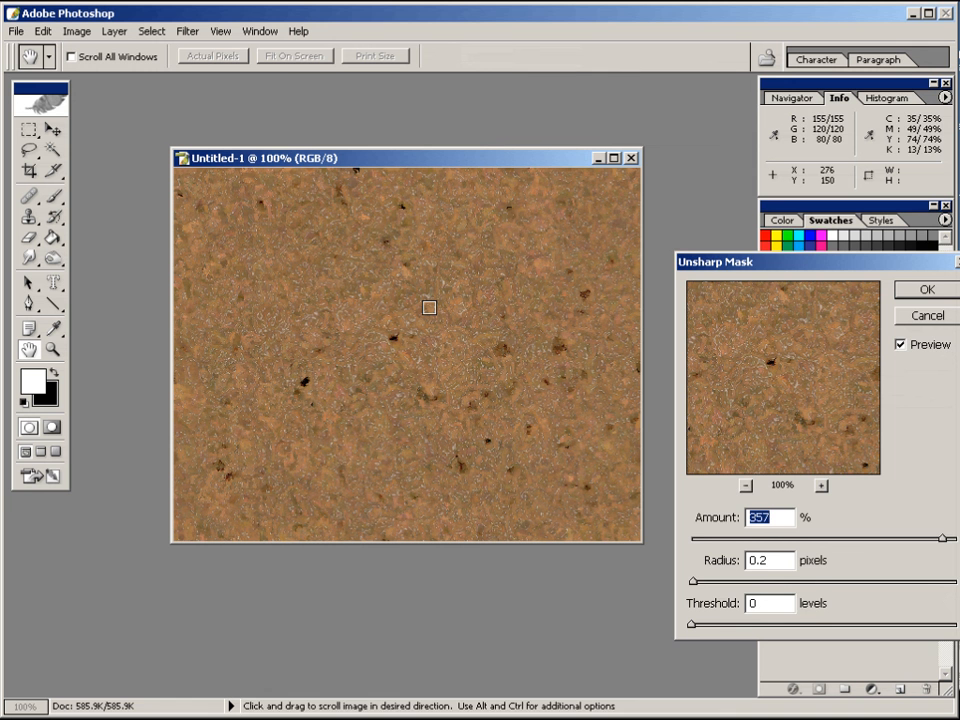
left_click_drag(756, 266, 733, 260)
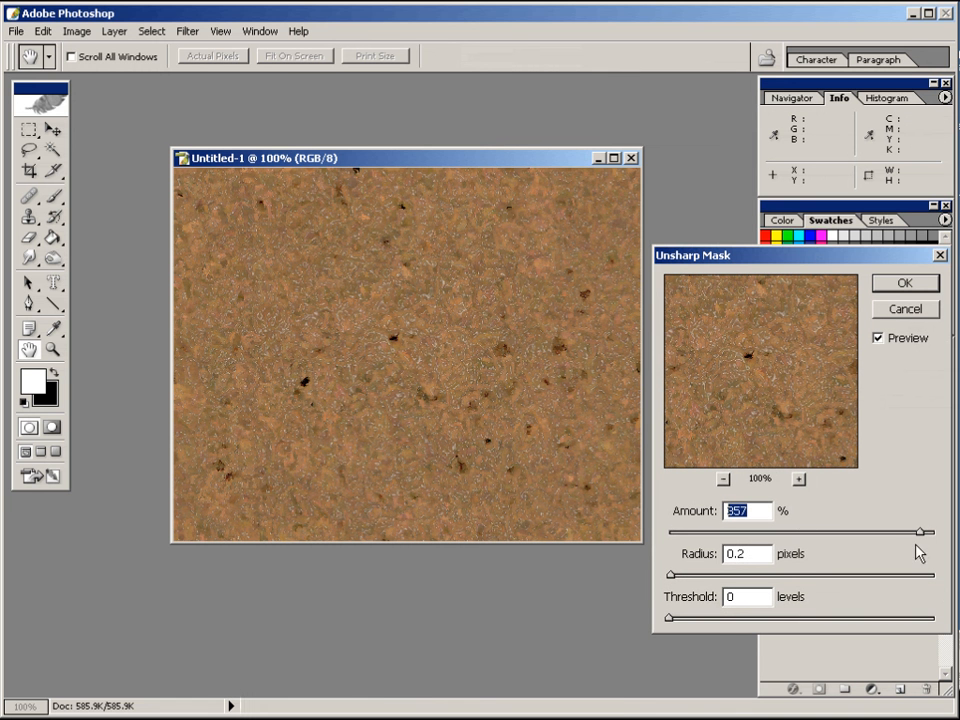
double_click(737, 554)
type("0.2")
left_click_drag(919, 532, 879, 533)
left_click_drag(880, 533, 902, 506)
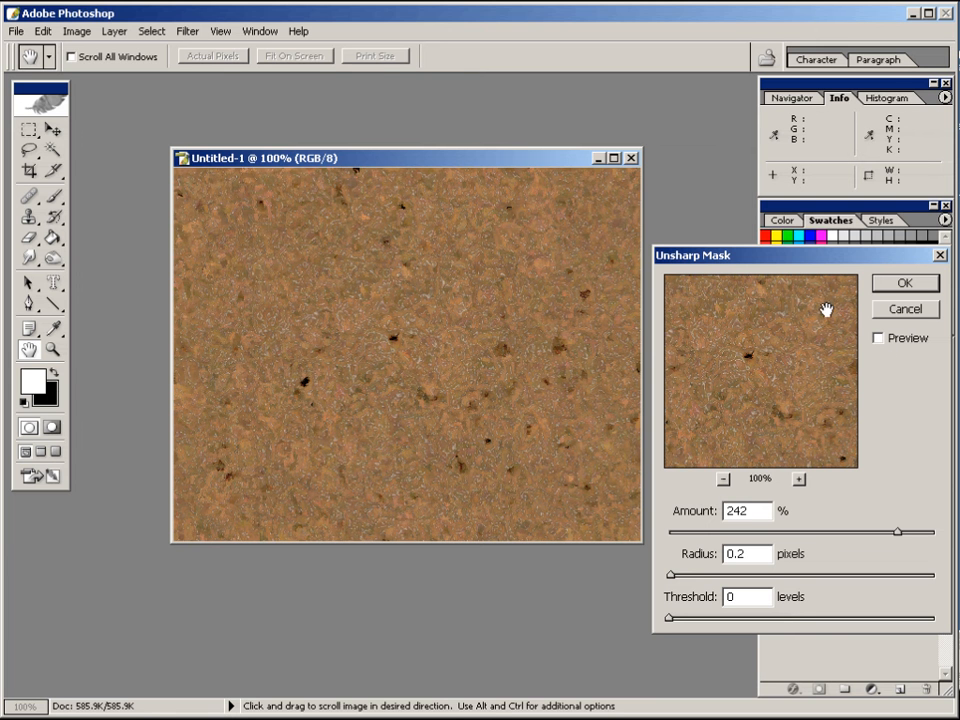
left_click(878, 338)
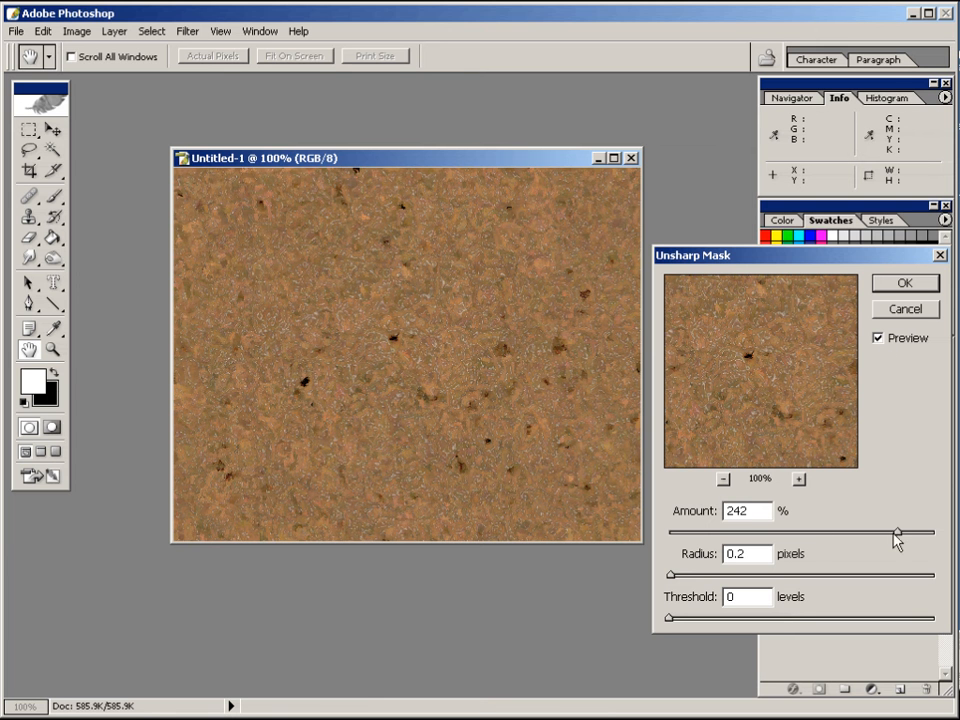
left_click_drag(897, 532, 885, 540)
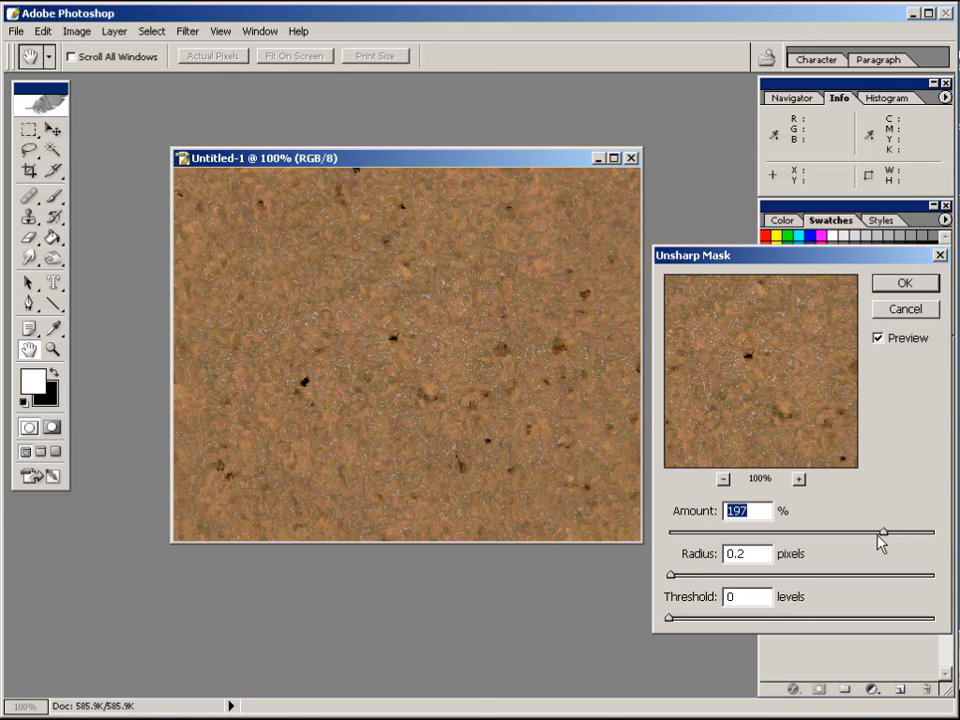
left_click_drag(880, 540, 905, 538)
left_click(897, 285)
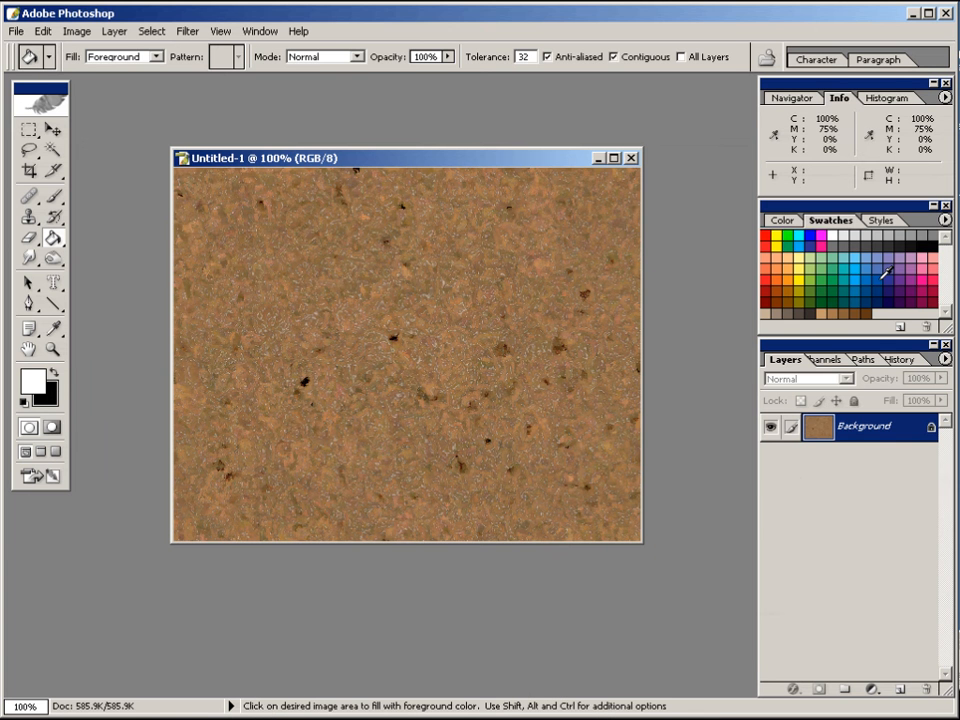
Step: Create a new alpha channel and fill it completely with white using the Paint Bucket
left_click(831, 361)
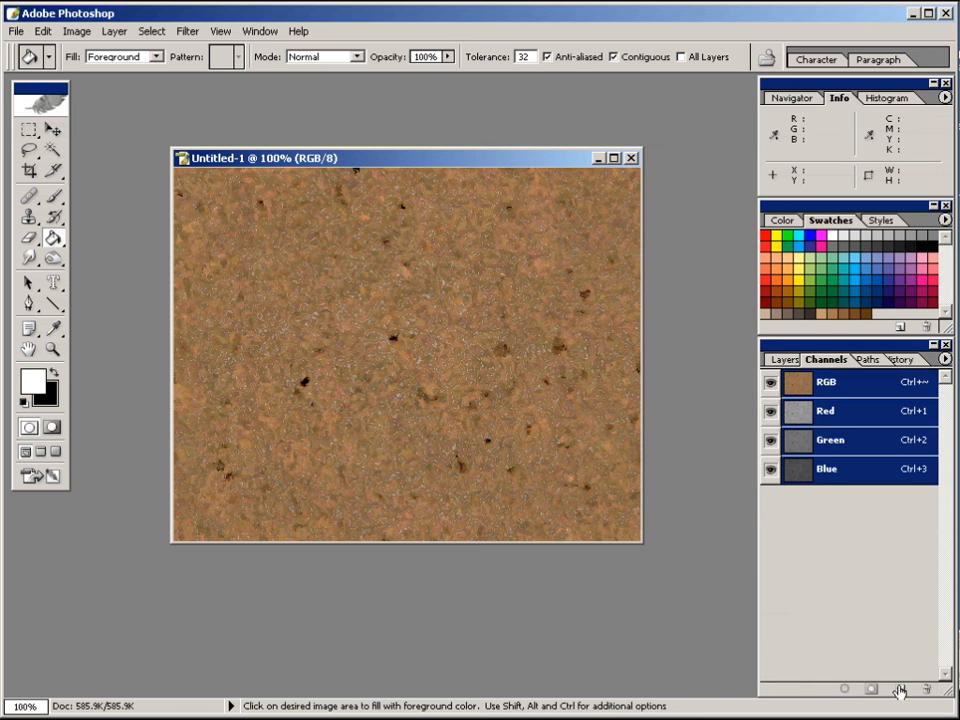
left_click(899, 690)
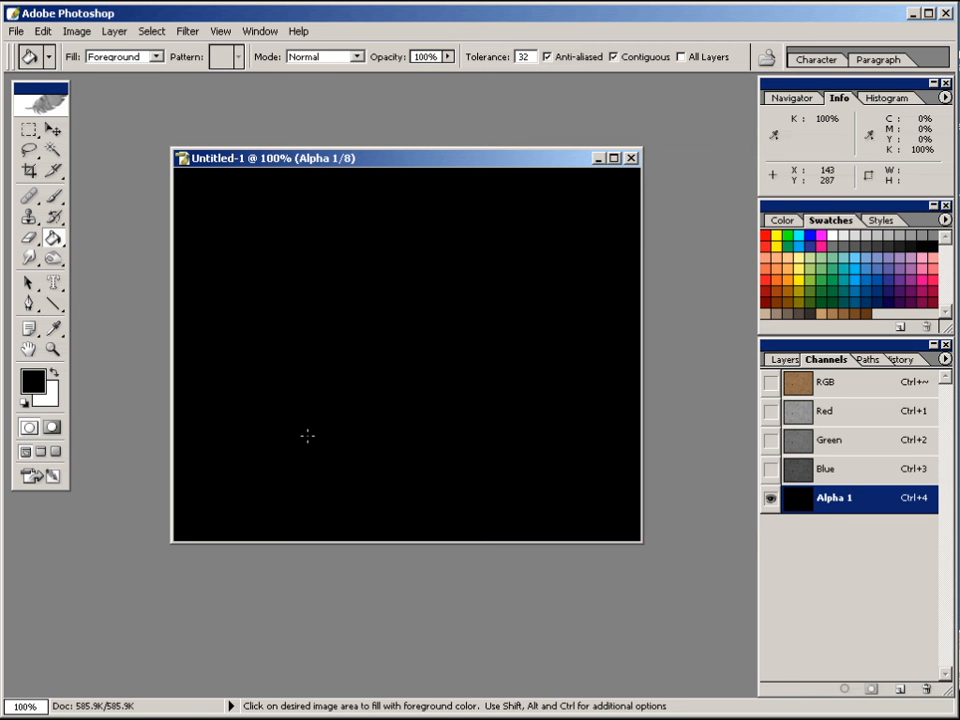
key("x")
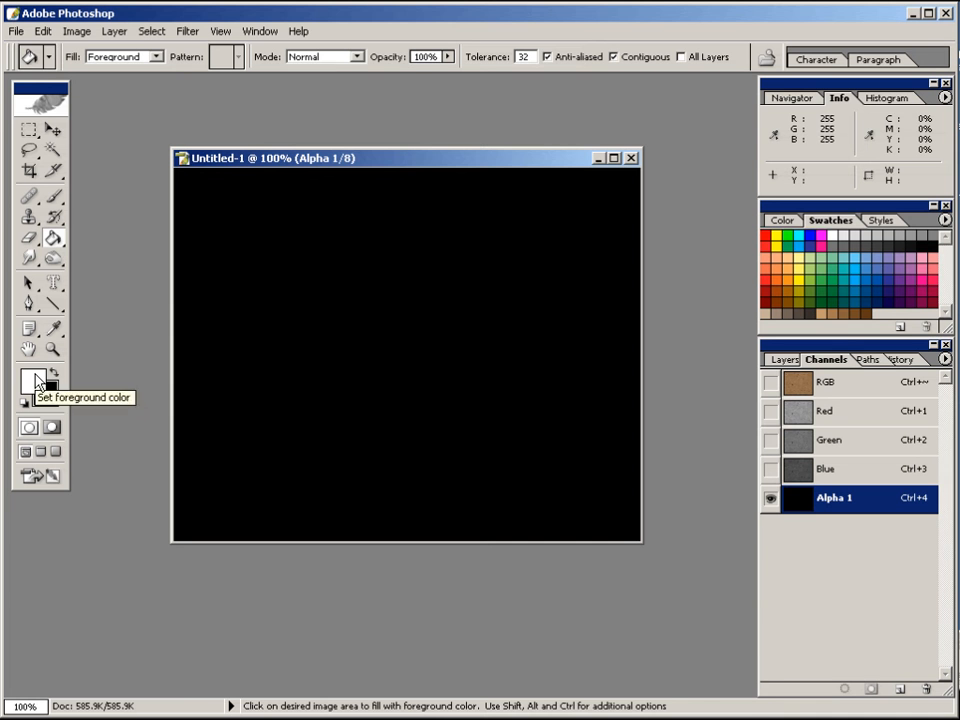
left_click(54, 241)
left_click(100, 254)
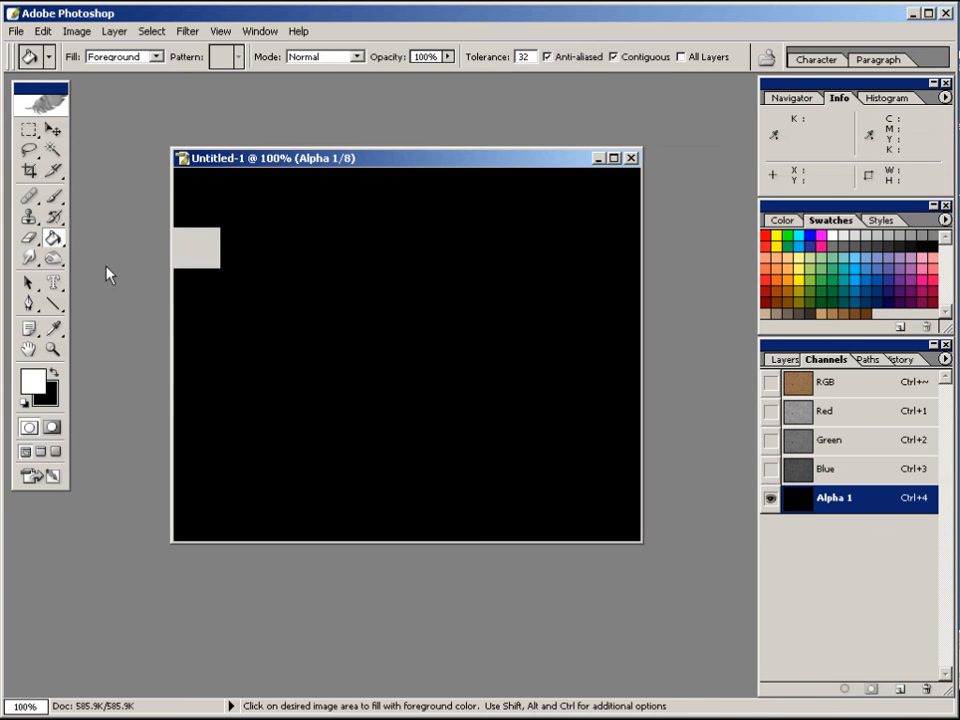
left_click(322, 370)
left_click(342, 490)
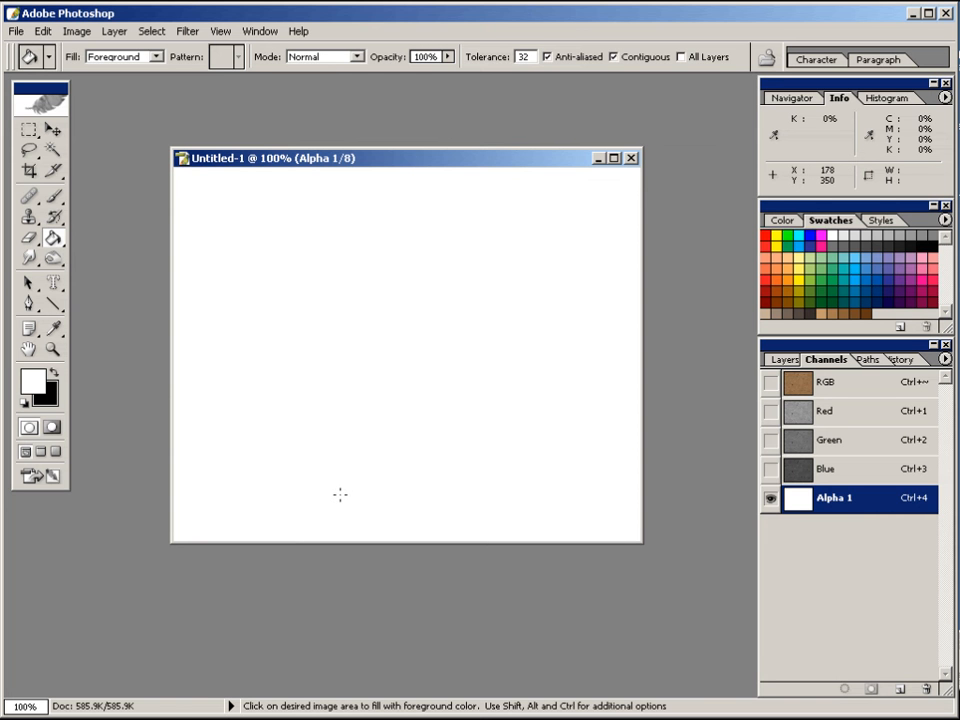
Step: Apply the Stained Glass filter to the Alpha 1 channel with black borders, cell size 14, border thickness 2 and light intensity 3
key("x")
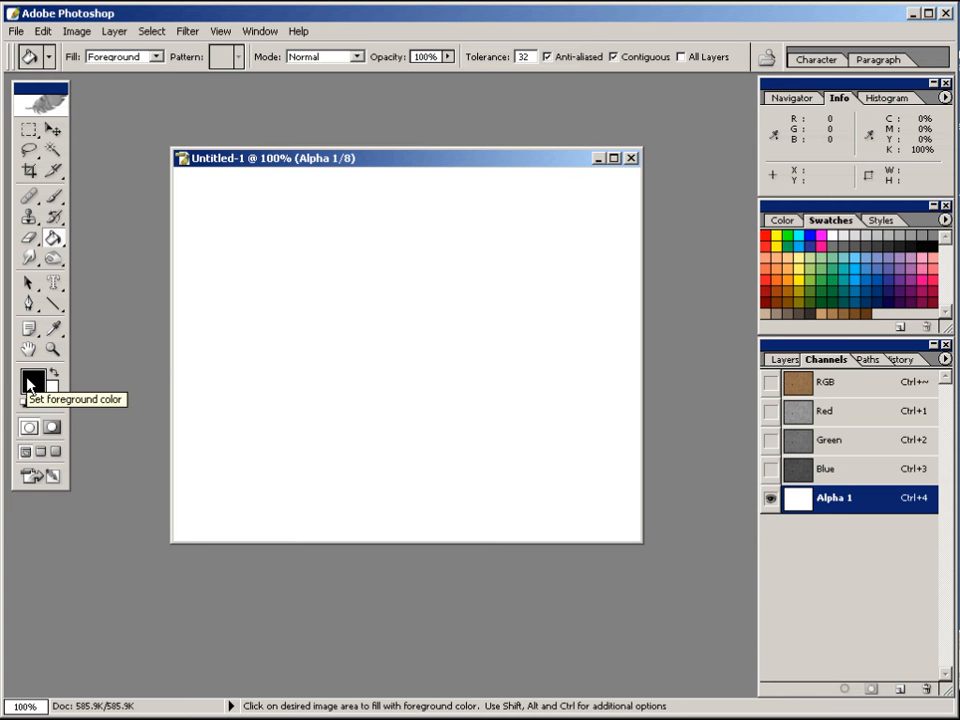
left_click(188, 31)
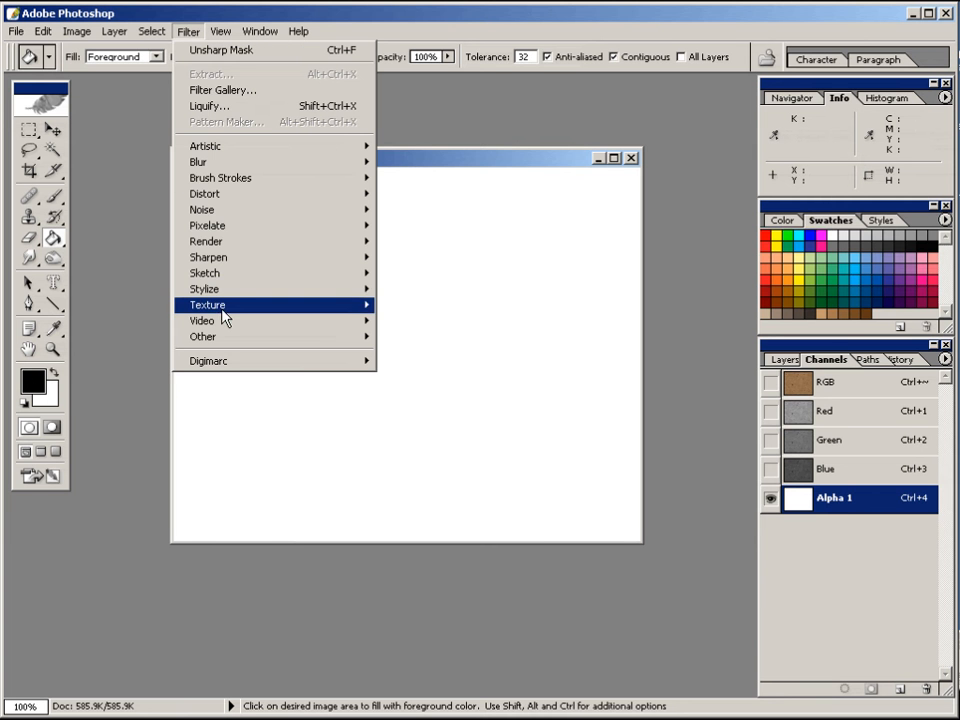
mouse_move(222, 307)
left_click(420, 368)
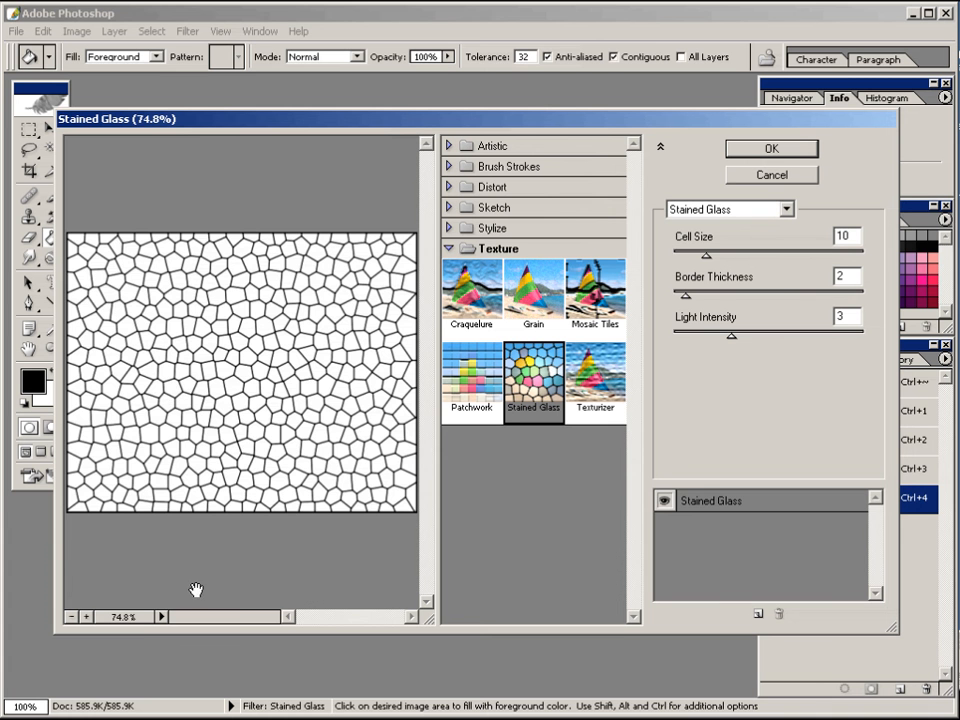
left_click(125, 617)
left_click(140, 405)
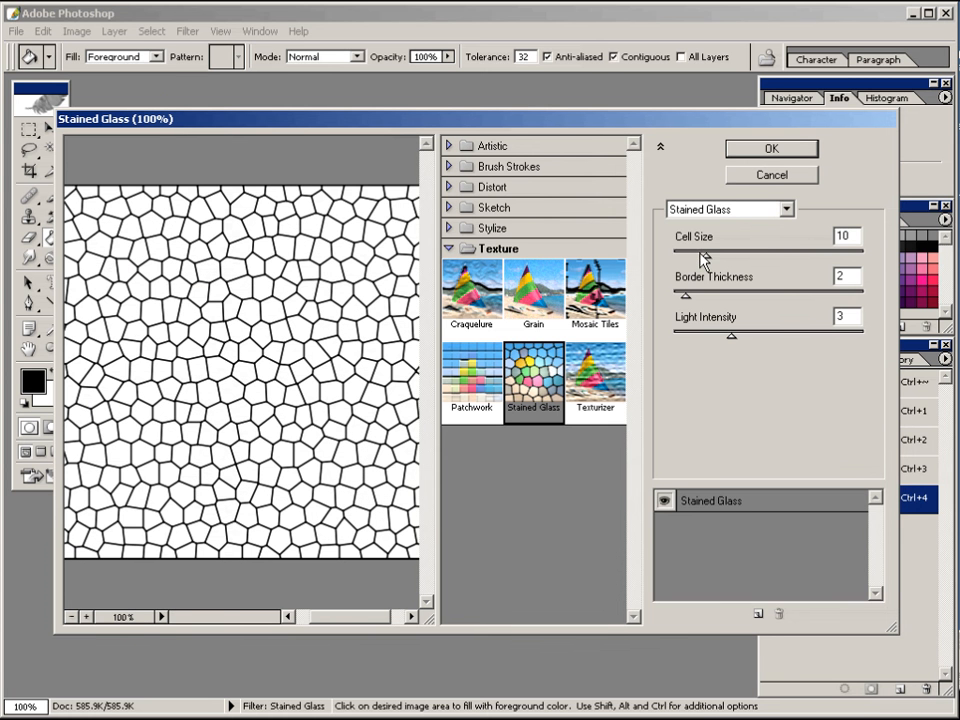
left_click_drag(704, 256, 720, 258)
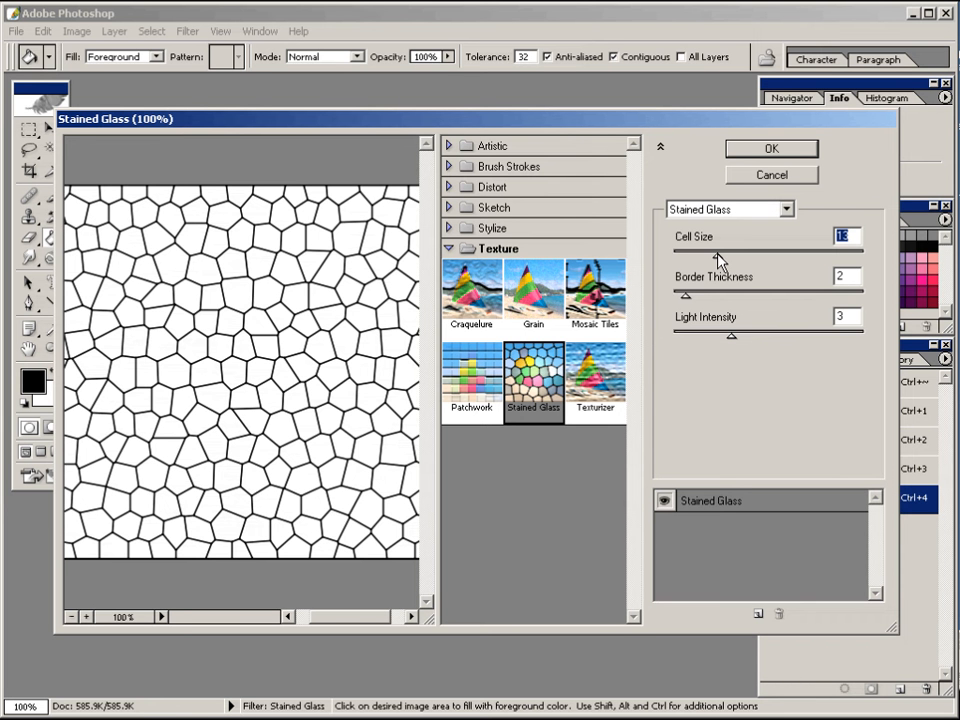
left_click_drag(718, 259, 716, 259)
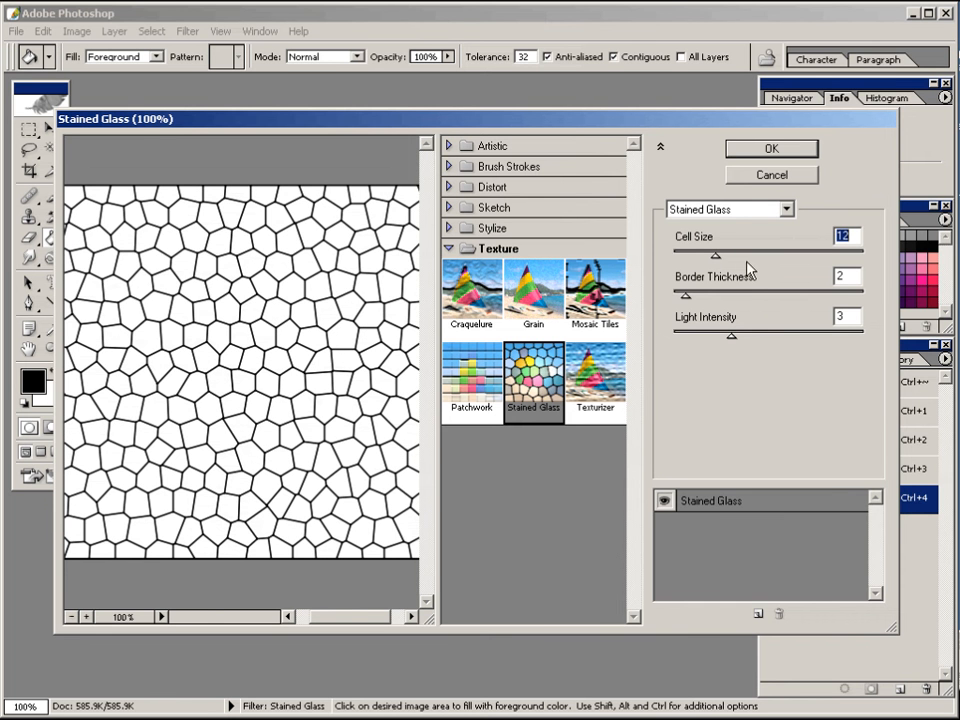
left_click_drag(716, 258, 724, 256)
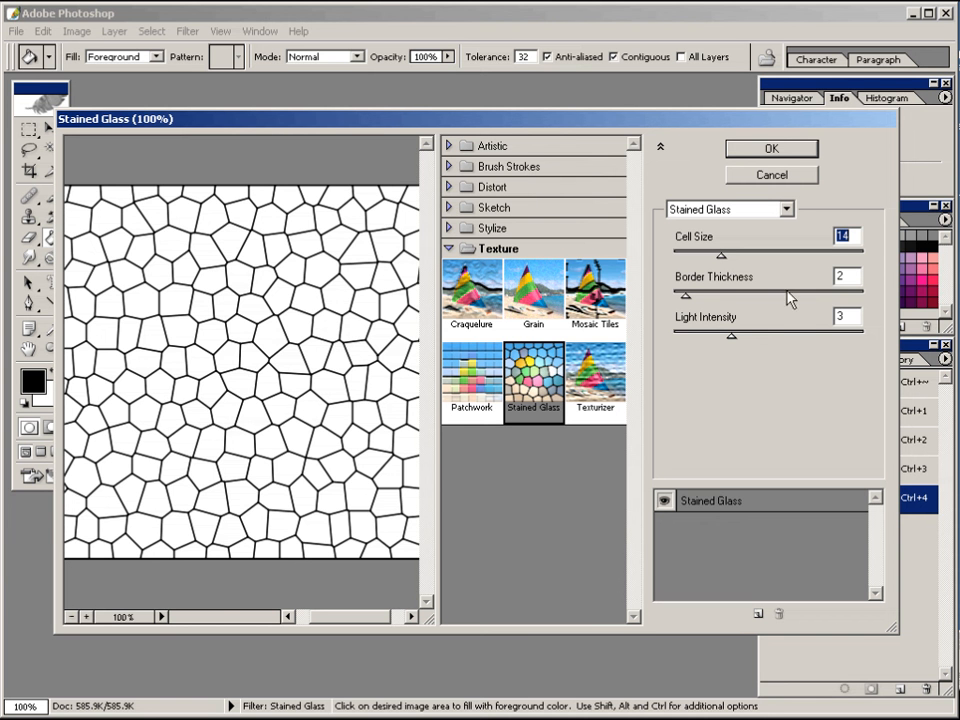
double_click(849, 278)
left_click(771, 149)
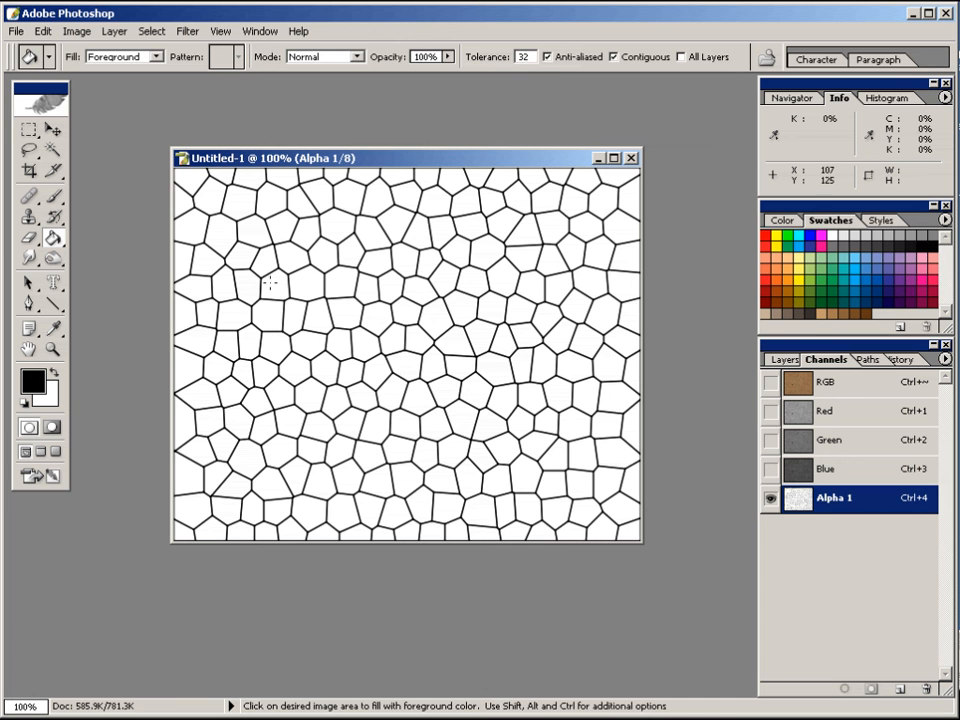
Step: Enter a capital R on the Alpha 1 channel with the Horizontal Type Mask tool, in 500 pt OrigGarmnd BT Bold
left_click_drag(54, 282, 88, 289)
left_click(95, 284)
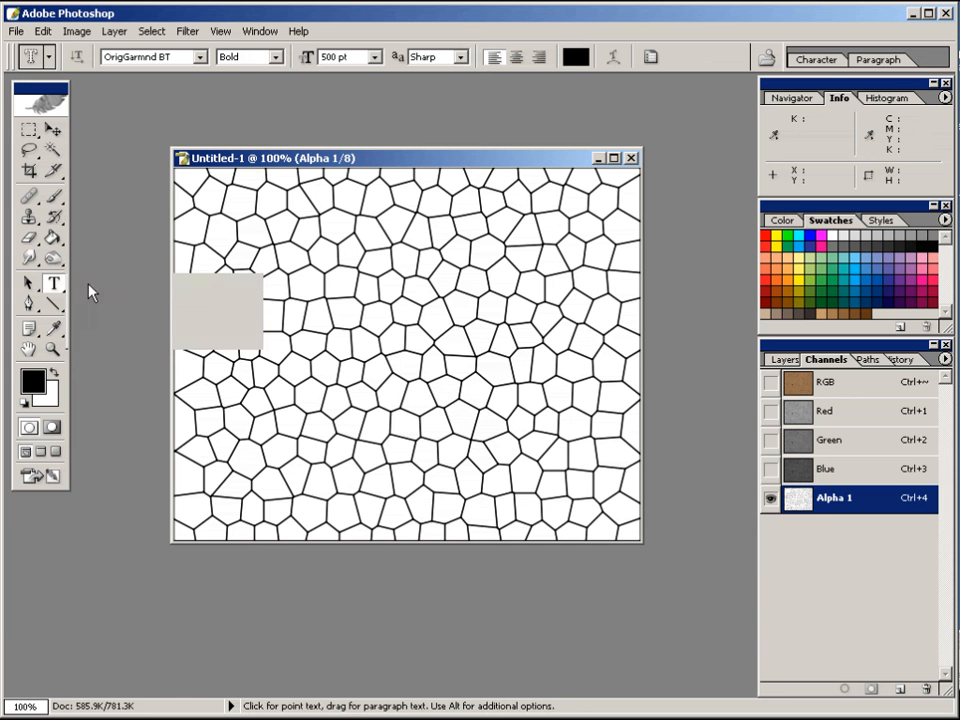
left_click(60, 286)
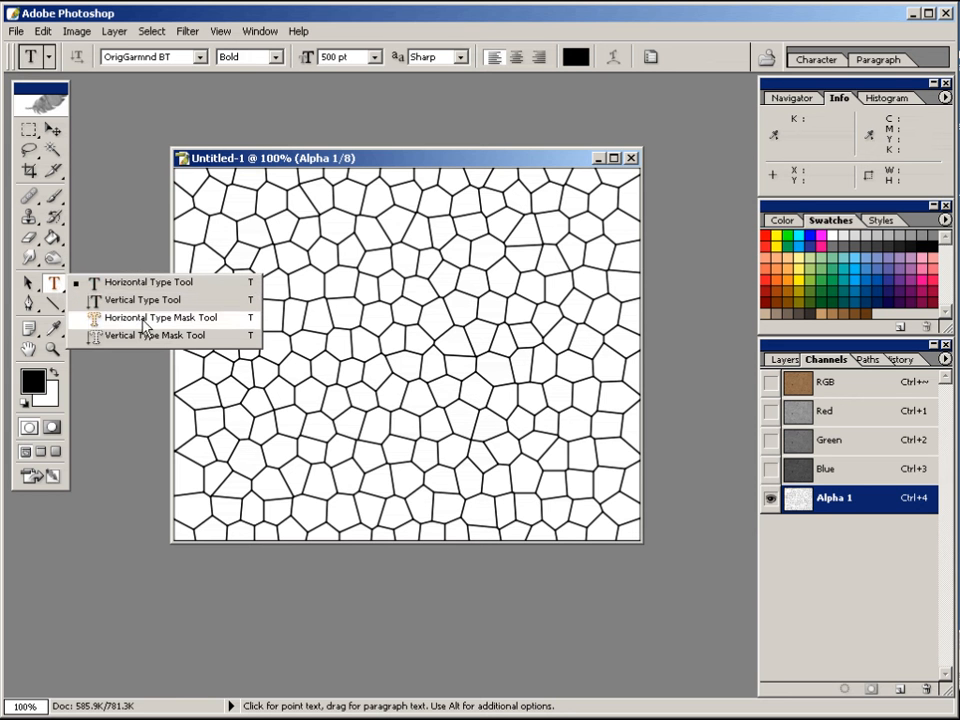
left_click(207, 322)
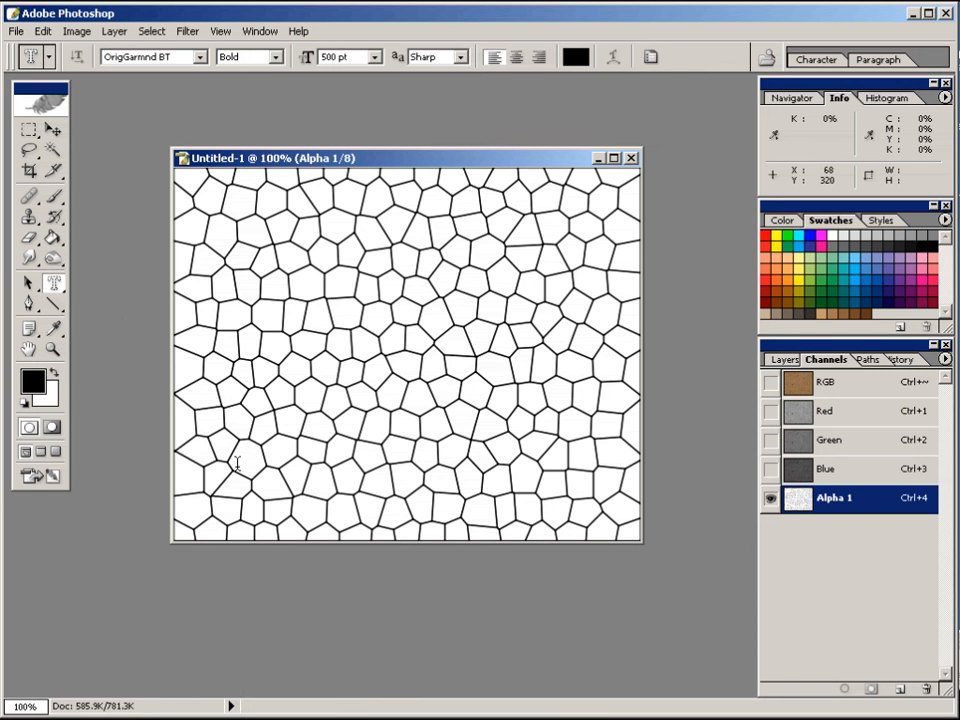
left_click(285, 462)
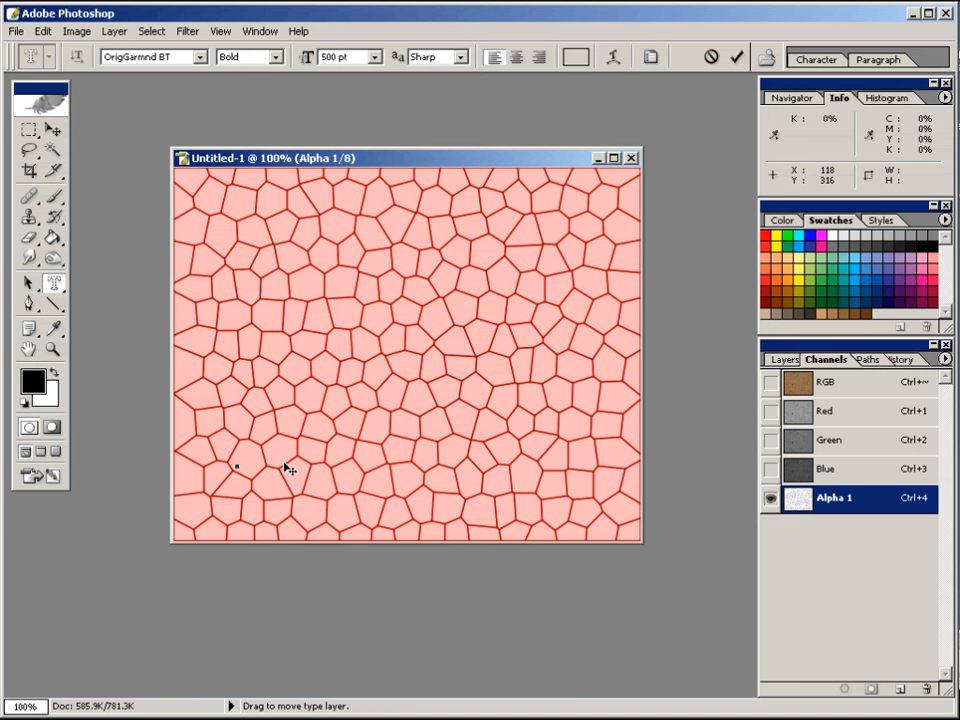
type("R")
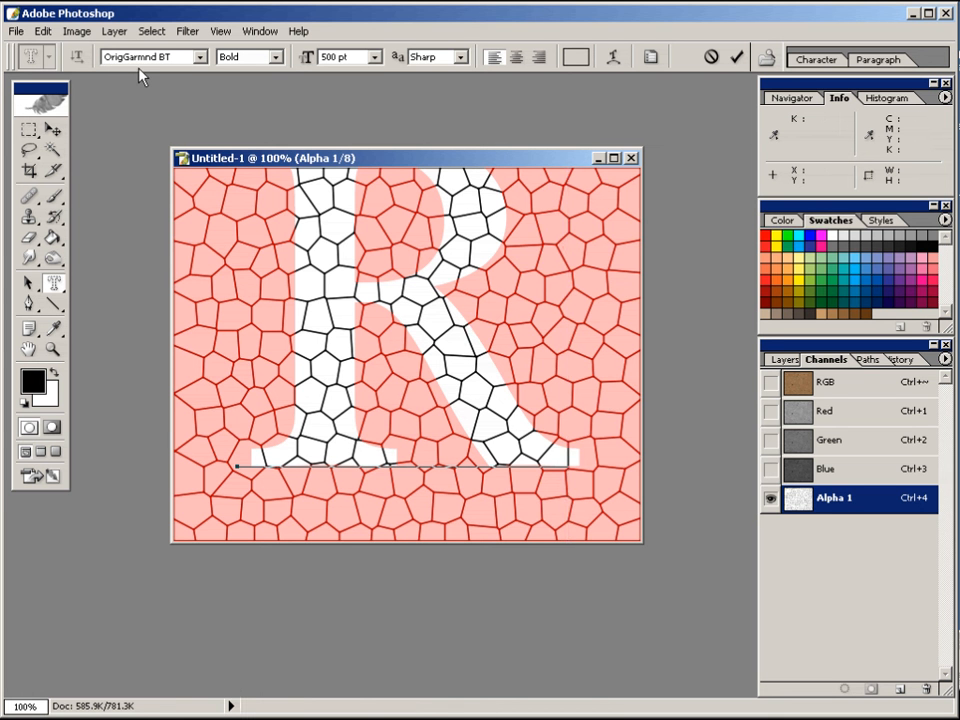
left_click(200, 57)
scroll(262, 318, "up", 3)
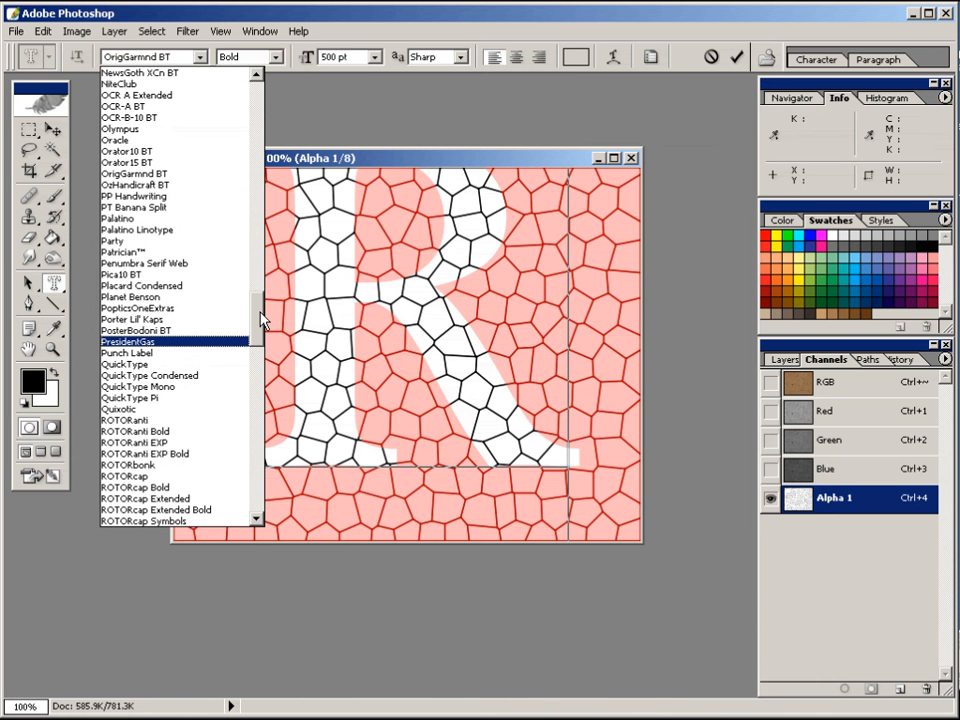
left_click_drag(262, 318, 258, 208)
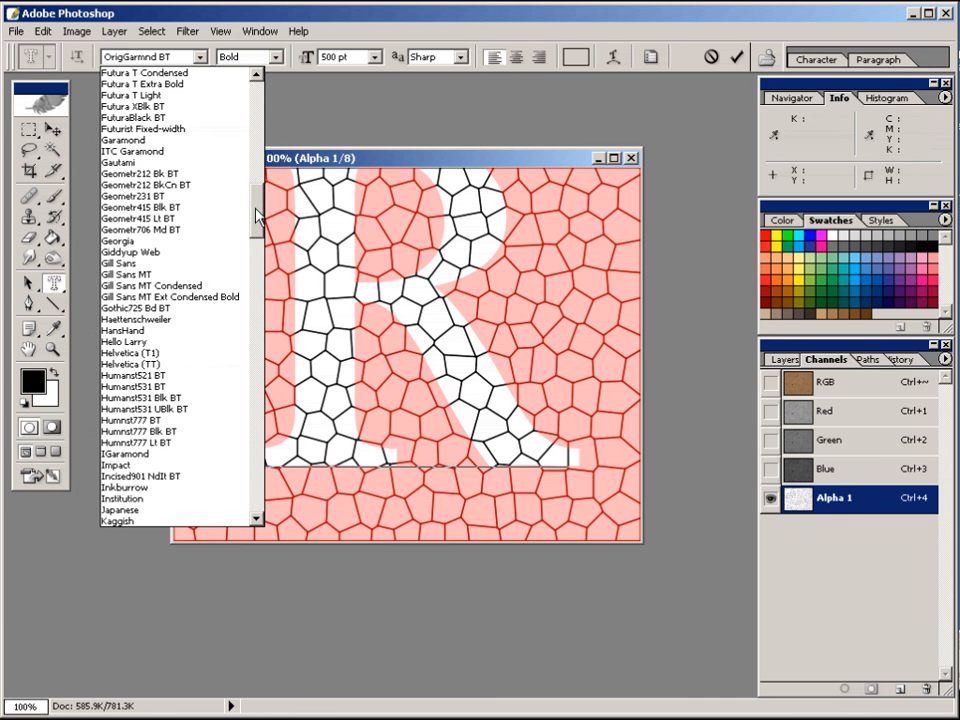
mouse_move(258, 208)
left_mouse_down()
mouse_move(258, 228)
mouse_move(257, 220)
left_mouse_up()
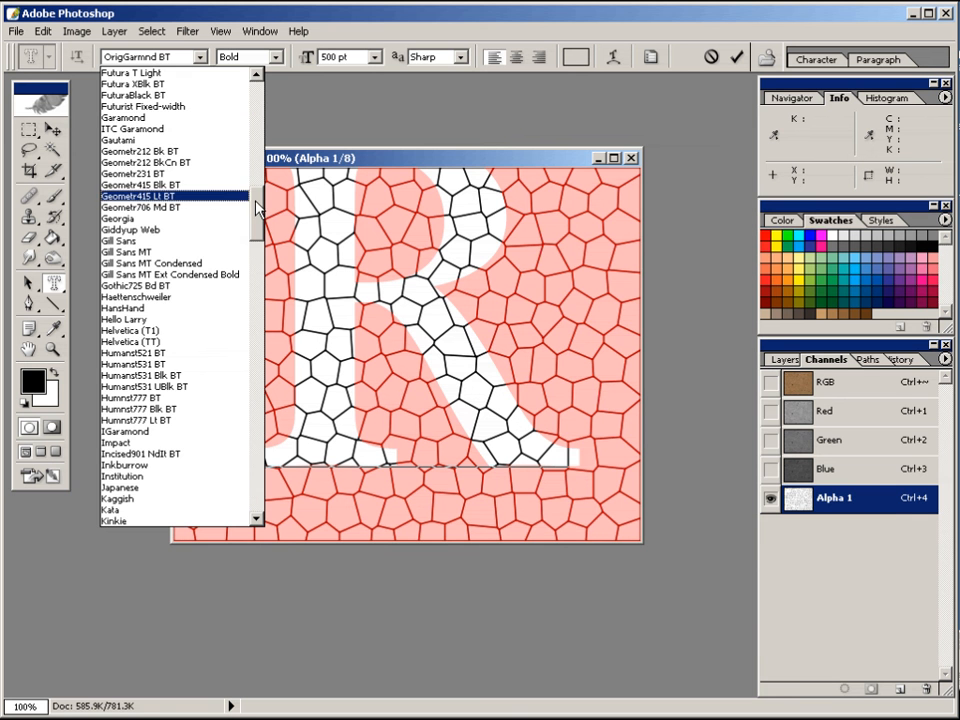
left_click(164, 22)
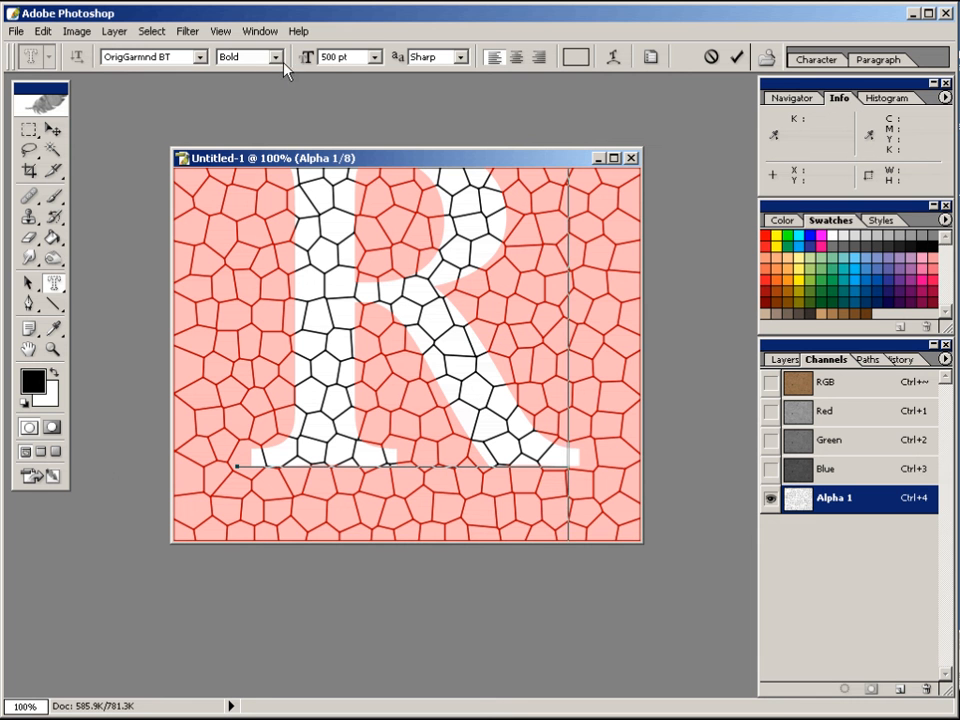
left_click(308, 58)
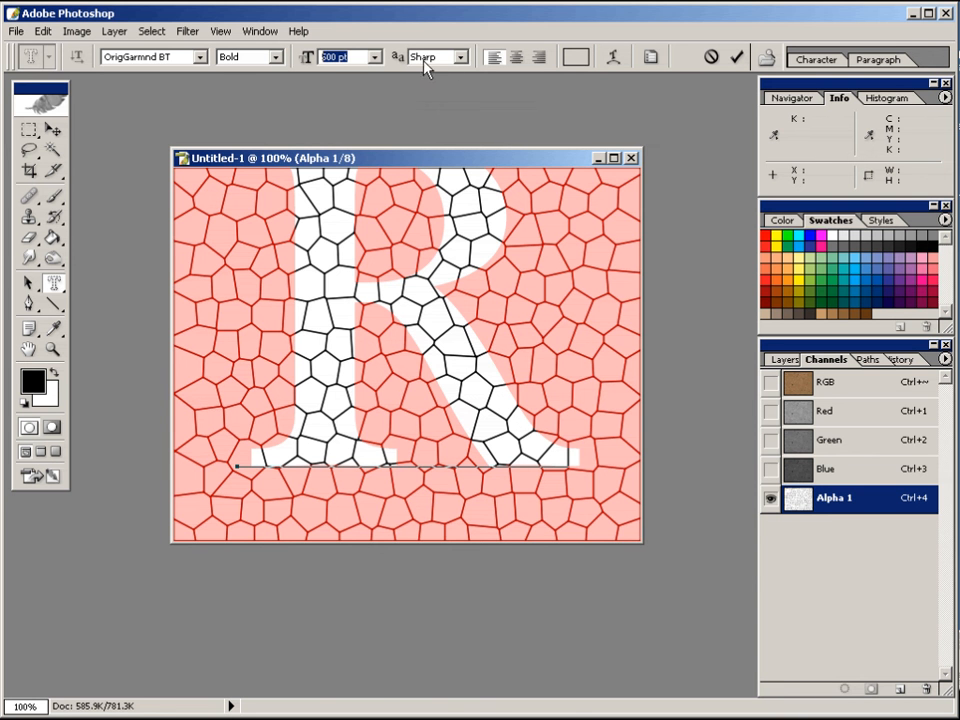
left_click(430, 268)
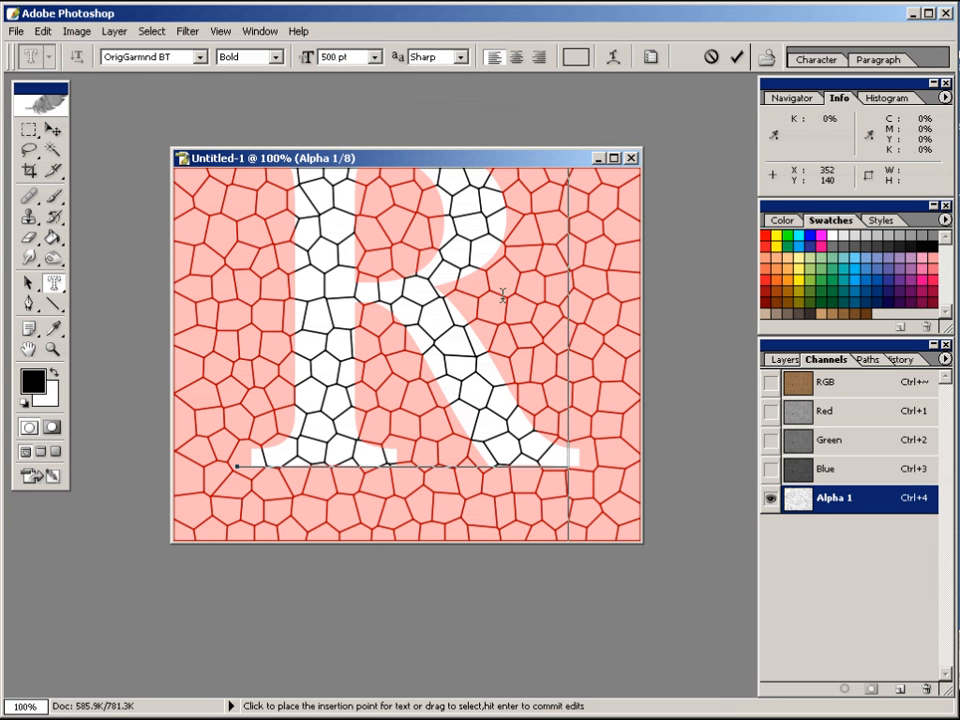
Step: Commit the R type mask and move its selection outline down so the whole letter sits within the canvas
key("ctrl+Return")
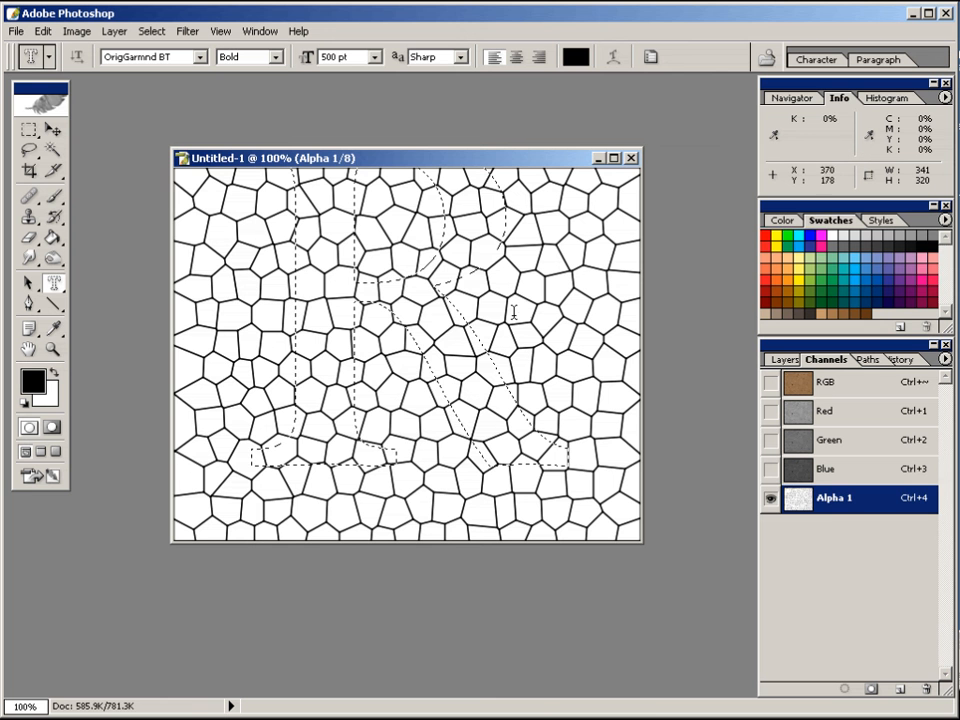
left_click(25, 140)
left_click_drag(25, 140, 60, 130)
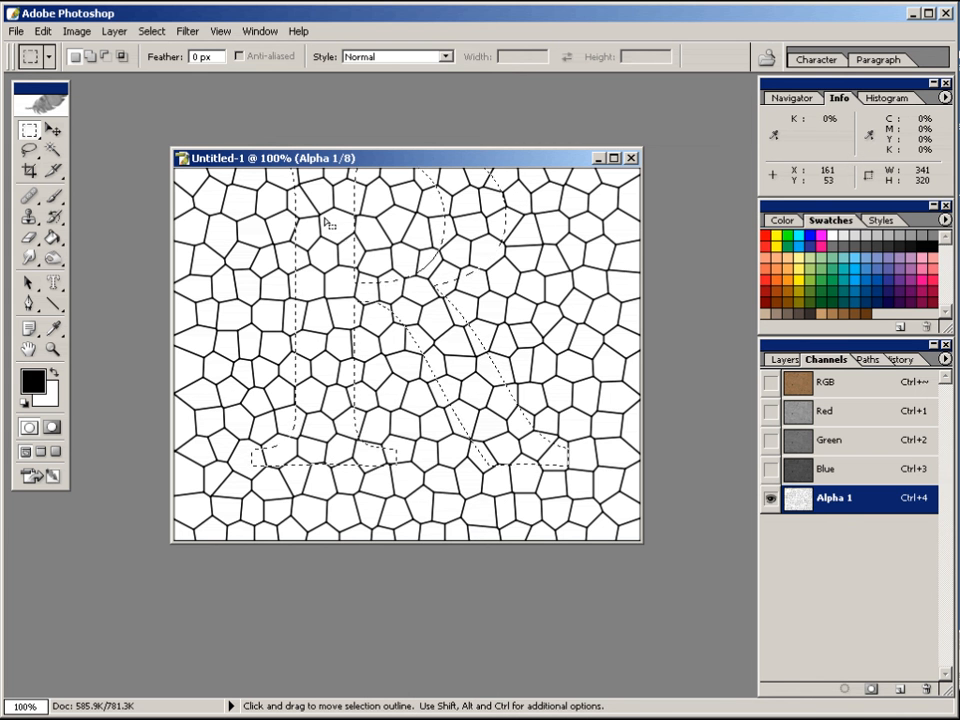
left_click_drag(328, 228, 327, 279)
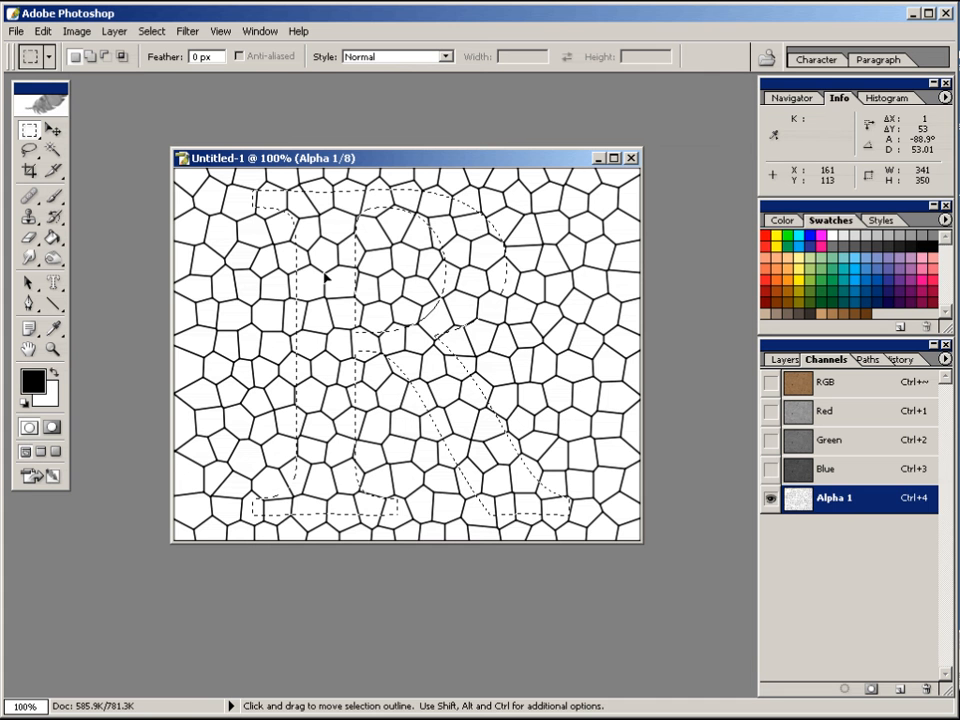
left_click_drag(326, 276, 327, 274)
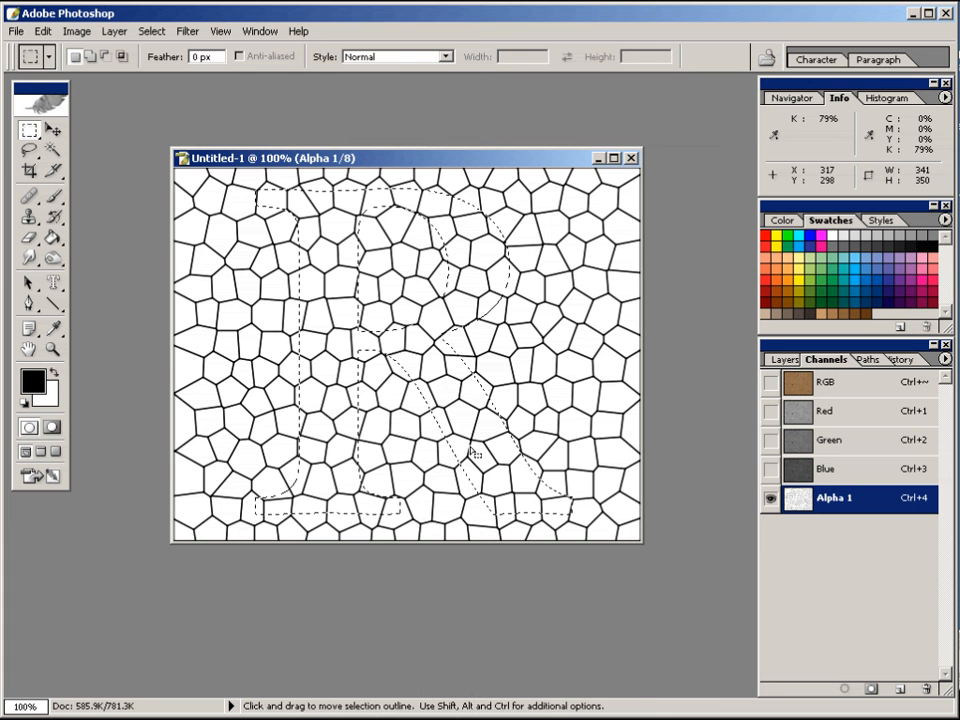
Step: Invert the R selection and fill the surrounding area of Alpha 1 with black in Normal mode at 100% opacity
left_click(154, 31)
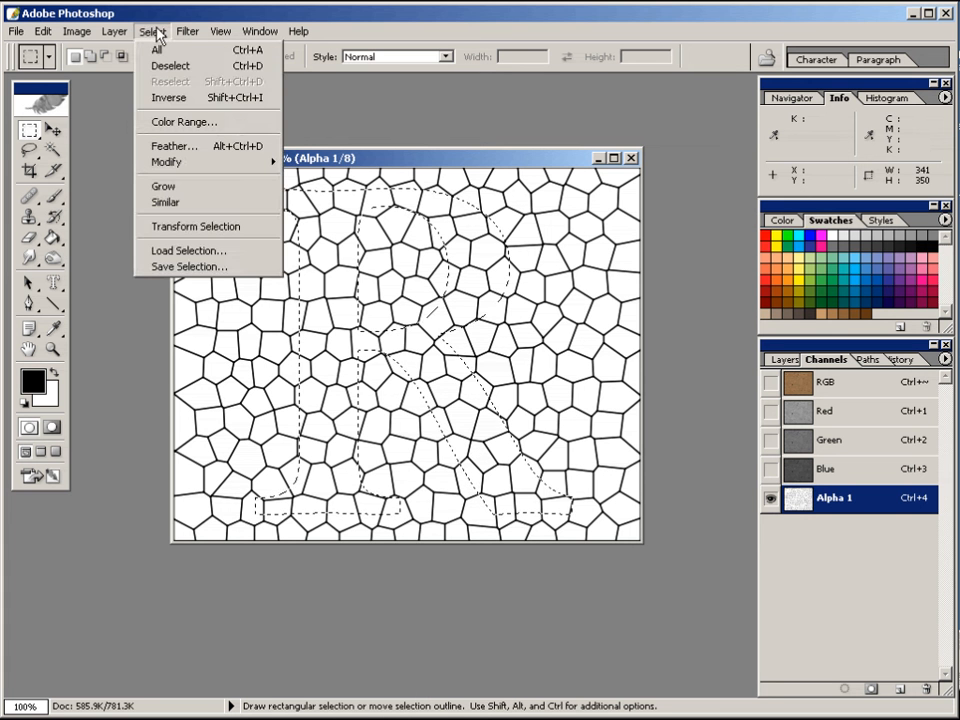
left_click(155, 97)
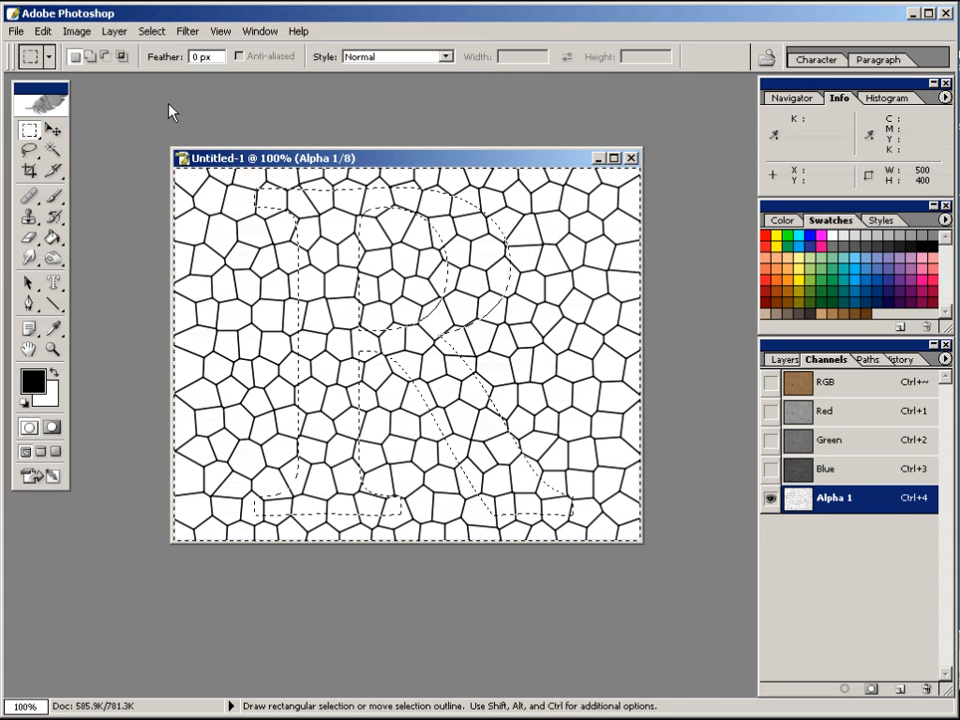
left_click(44, 31)
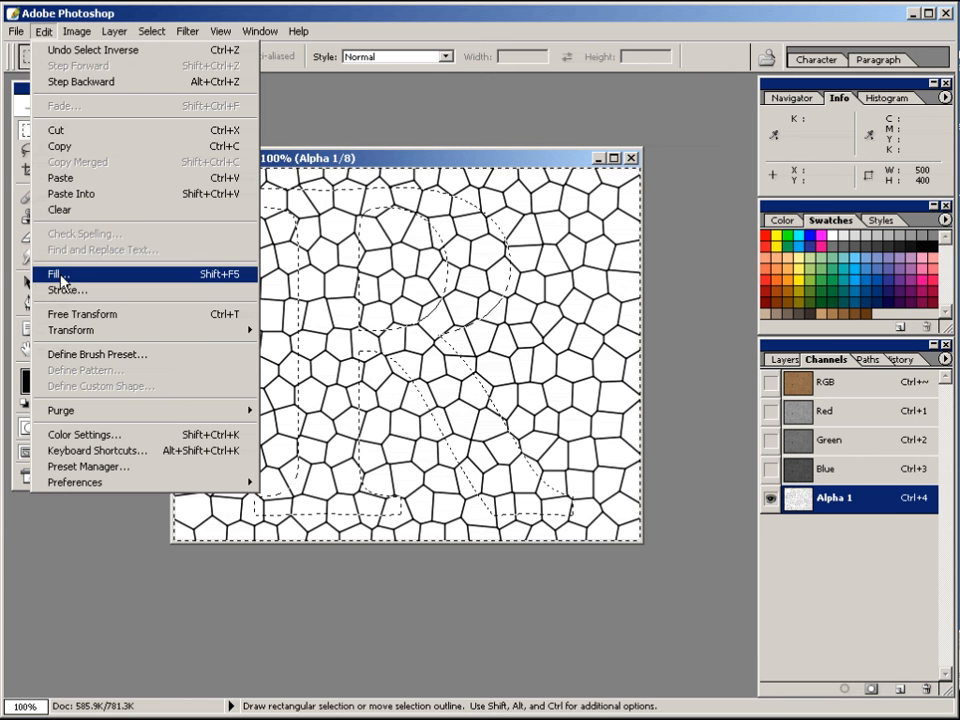
left_click(60, 274)
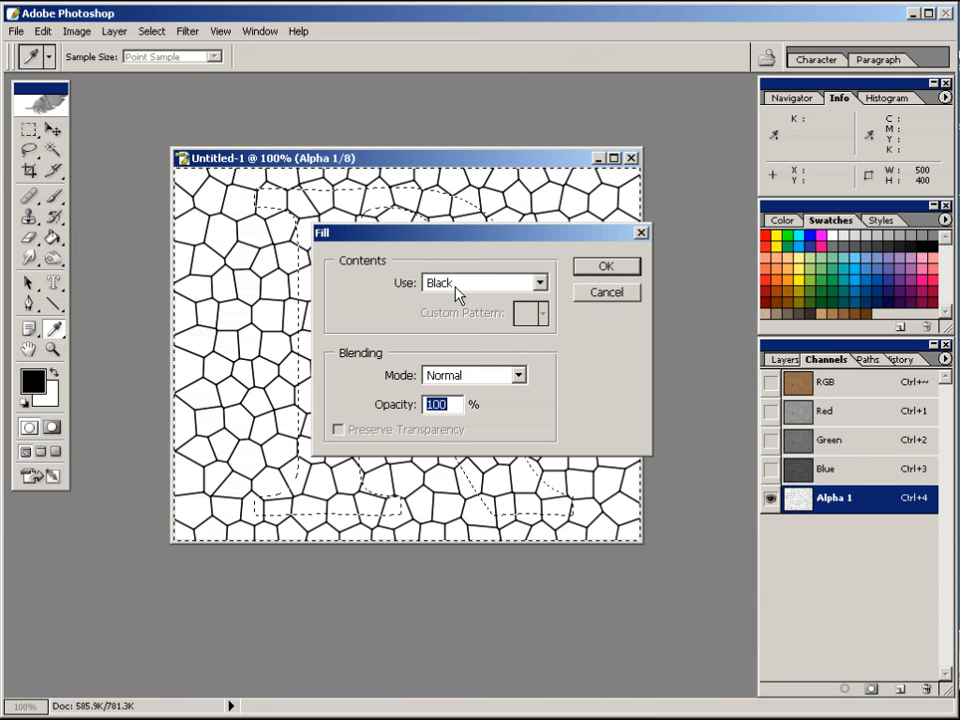
left_click(538, 284)
left_click(540, 286)
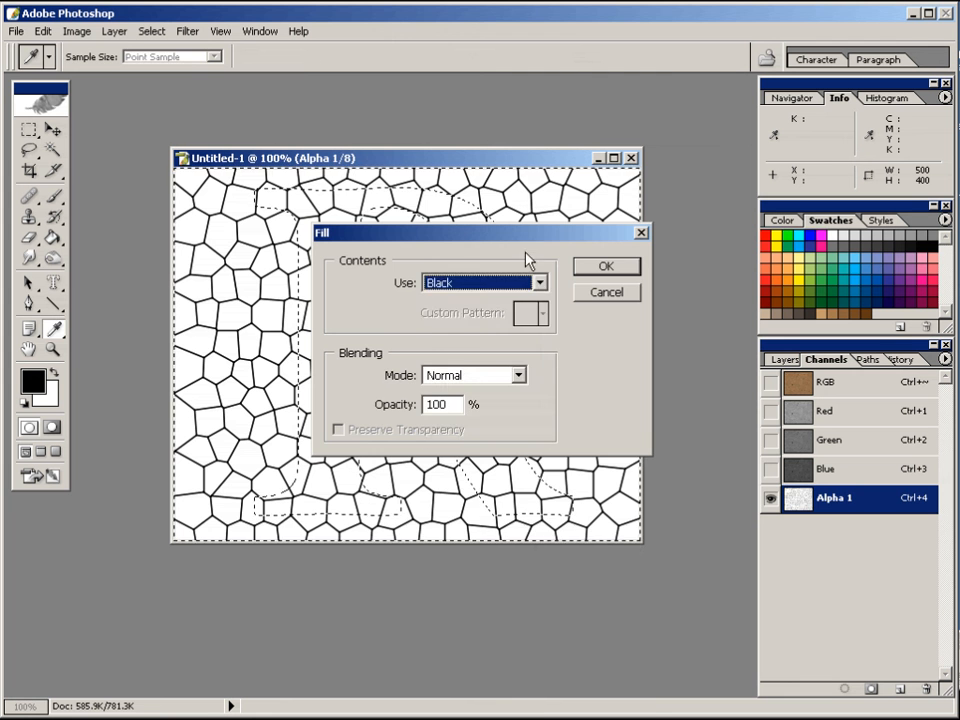
left_click(606, 268)
key("m")
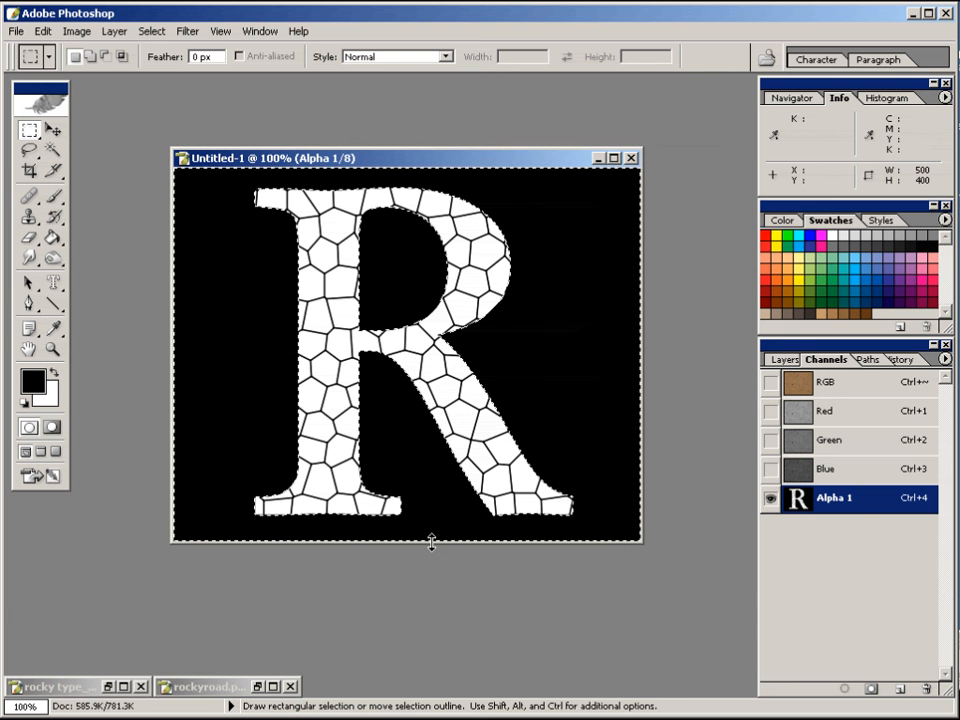
Step: Examine the finished stone letter in rockyroad.psd beside the working document, and minimize it again
left_click(257, 686)
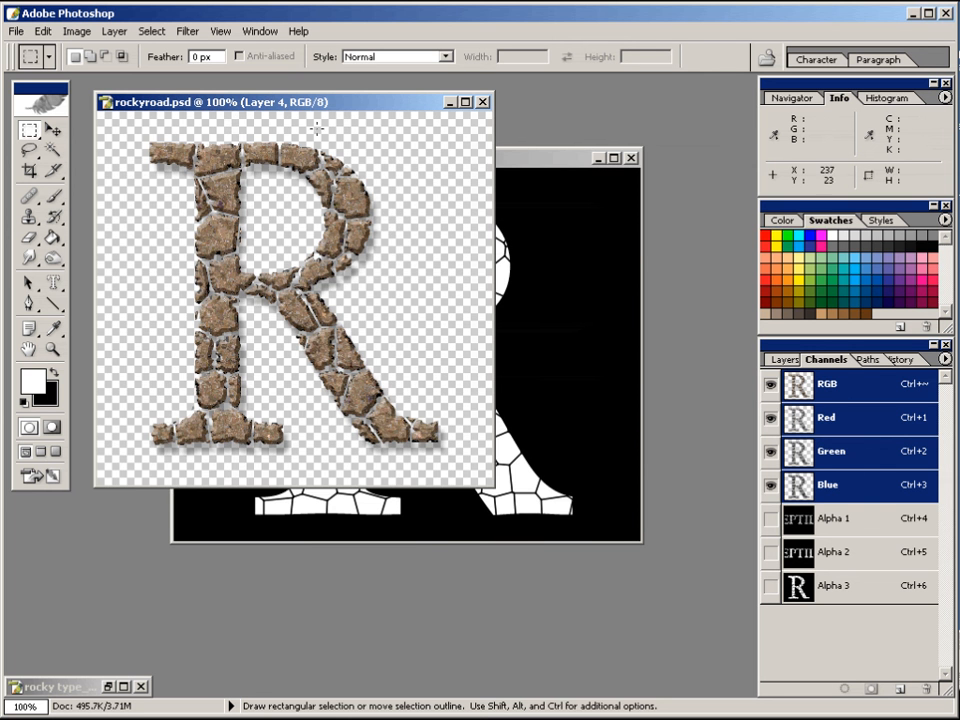
left_click_drag(280, 107, 590, 212)
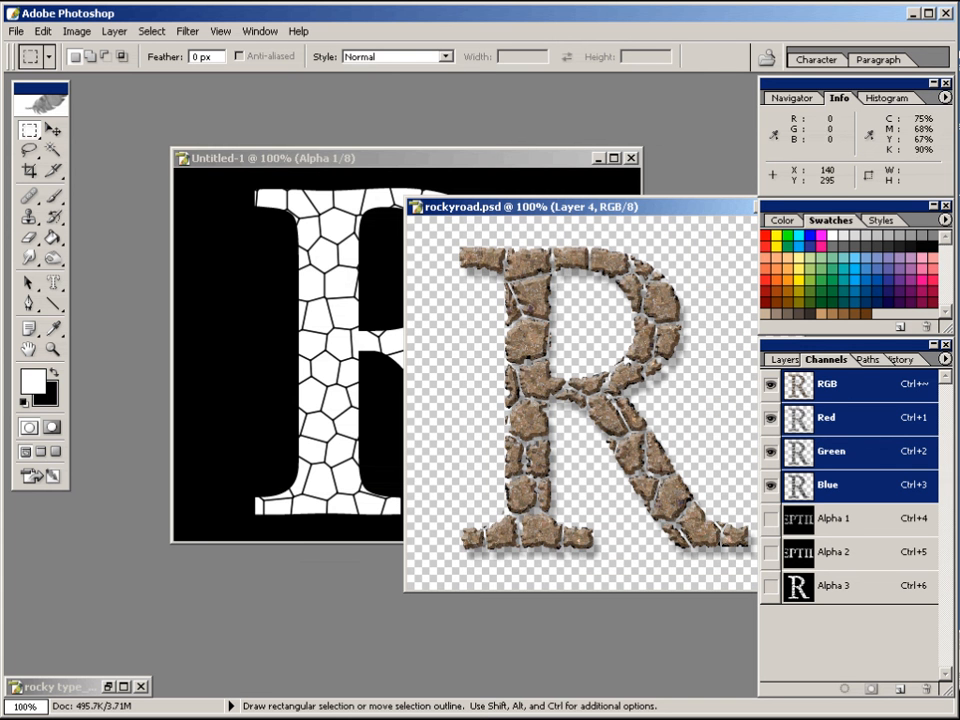
left_click_drag(574, 210, 540, 172)
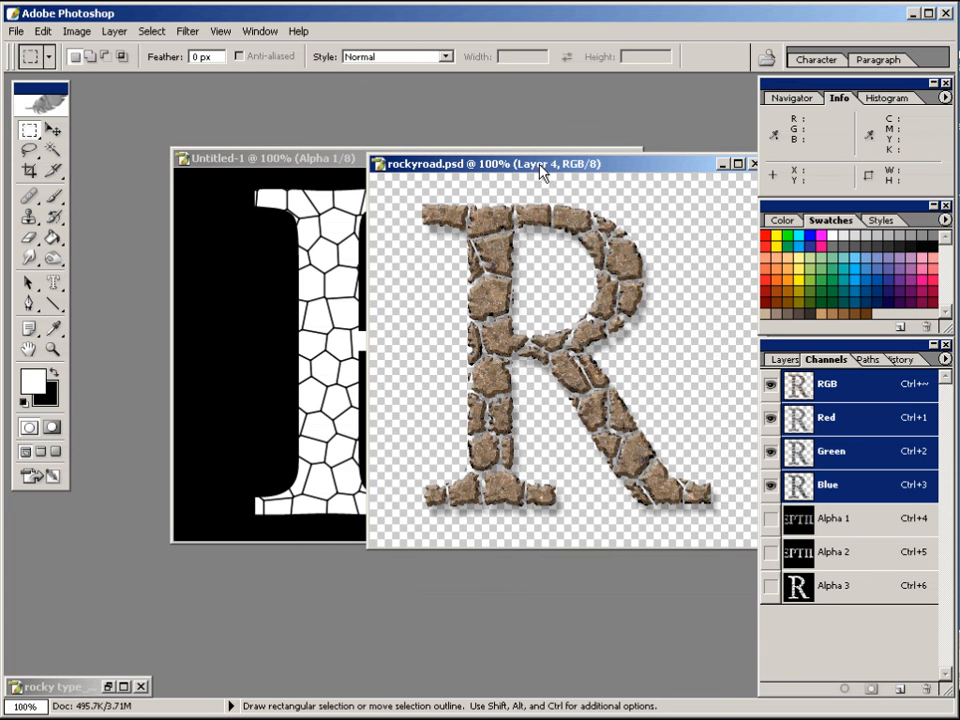
left_click_drag(563, 170, 475, 232)
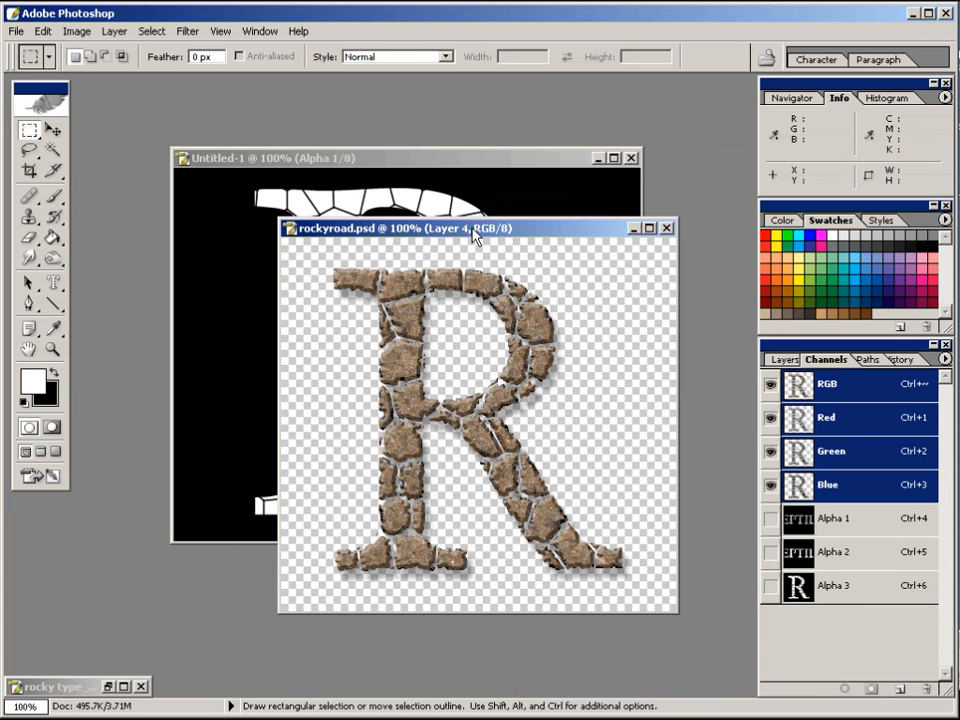
left_click(633, 228)
key("ctrl+alt+4")
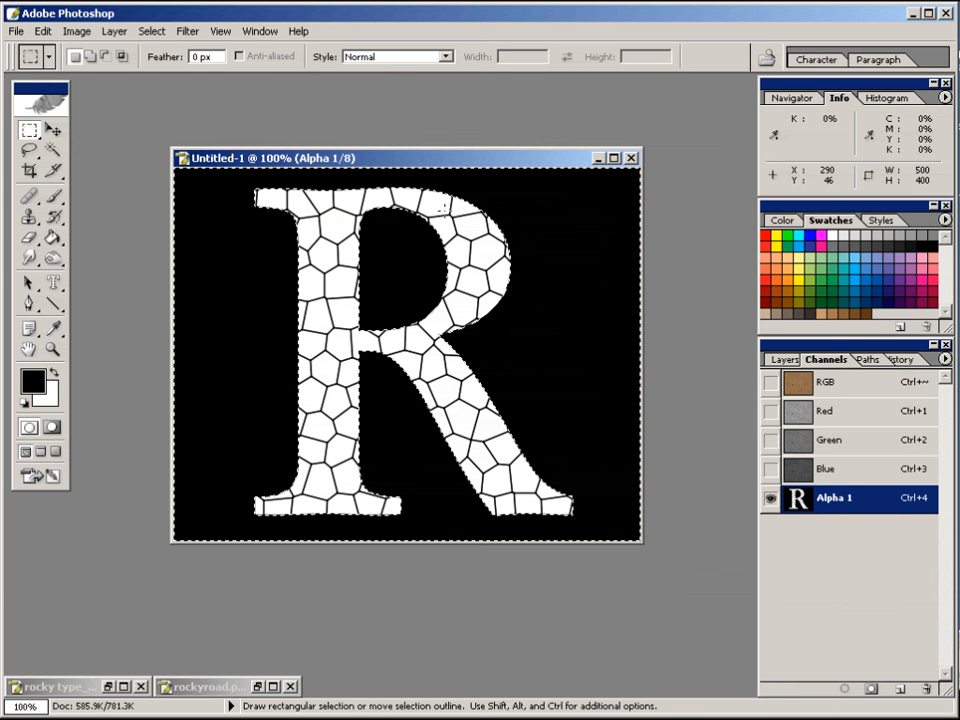
Step: Deselect everything and open the Stamp filter from the Sketch group for the Alpha 1 channel
left_click(154, 31)
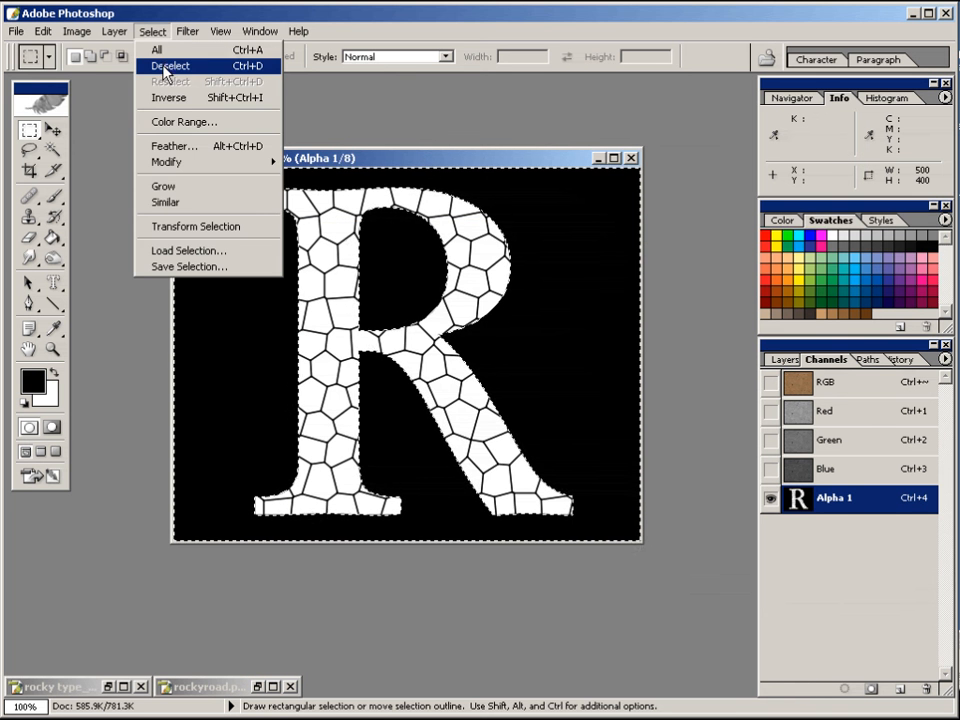
left_click(165, 68)
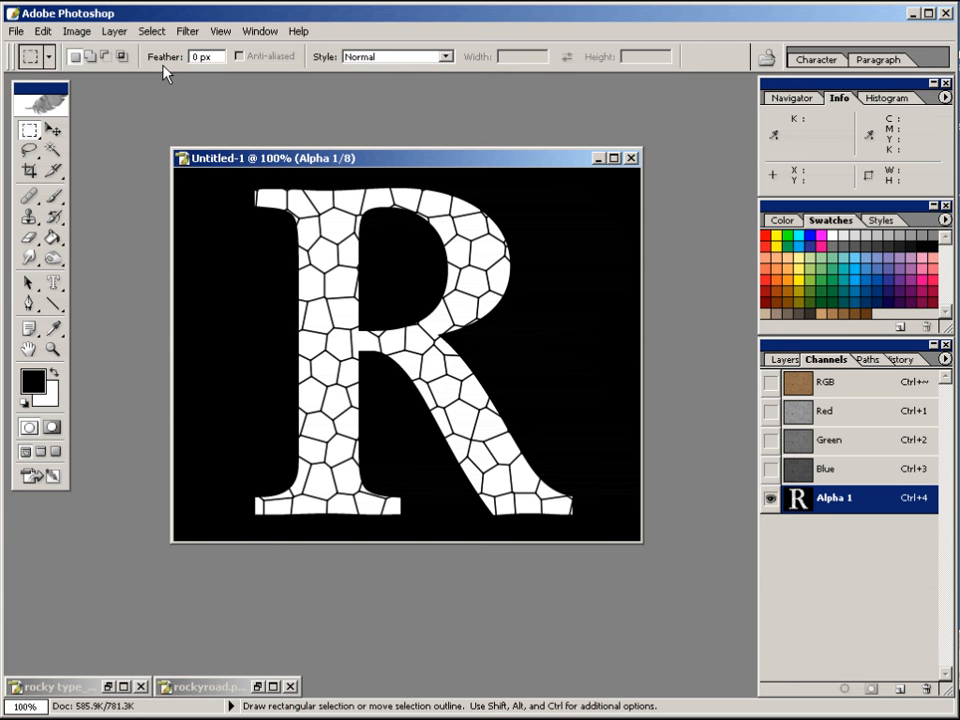
left_click(187, 31)
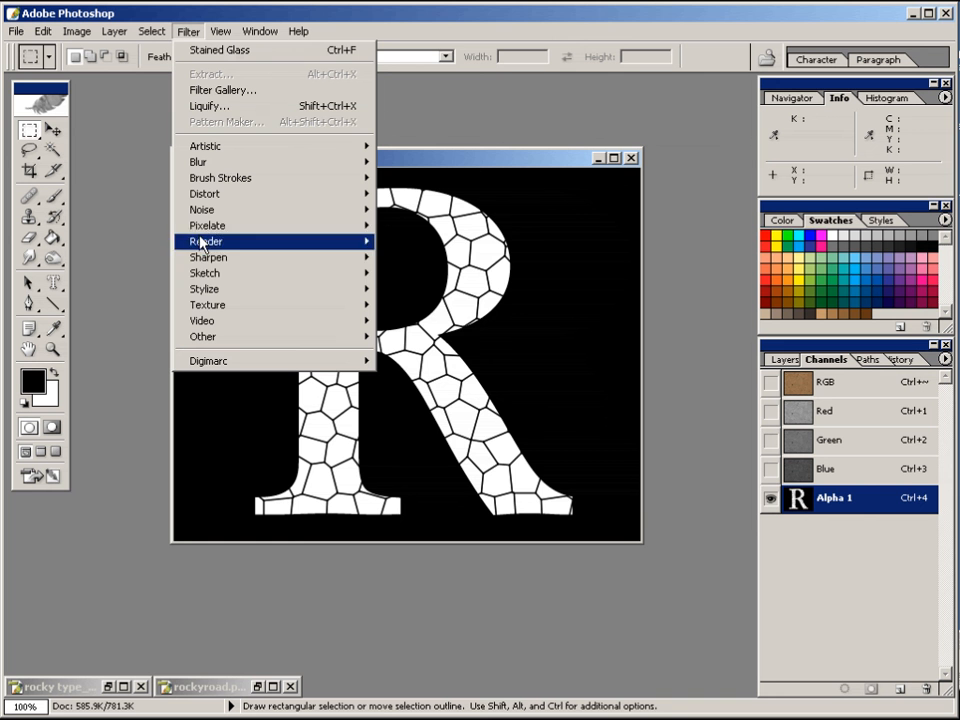
mouse_move(204, 262)
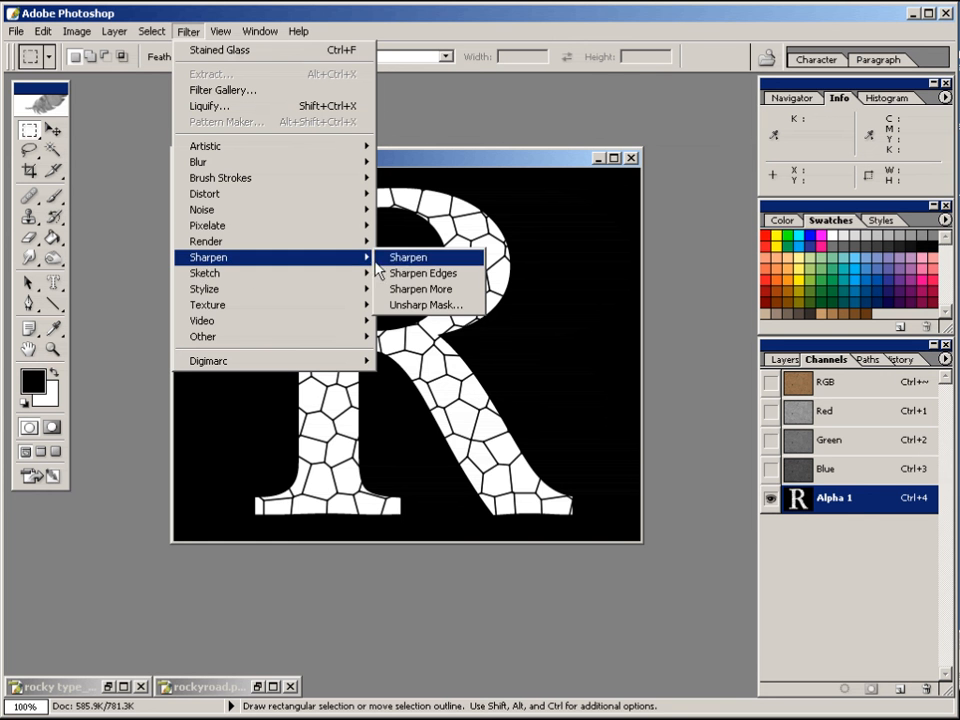
mouse_move(320, 280)
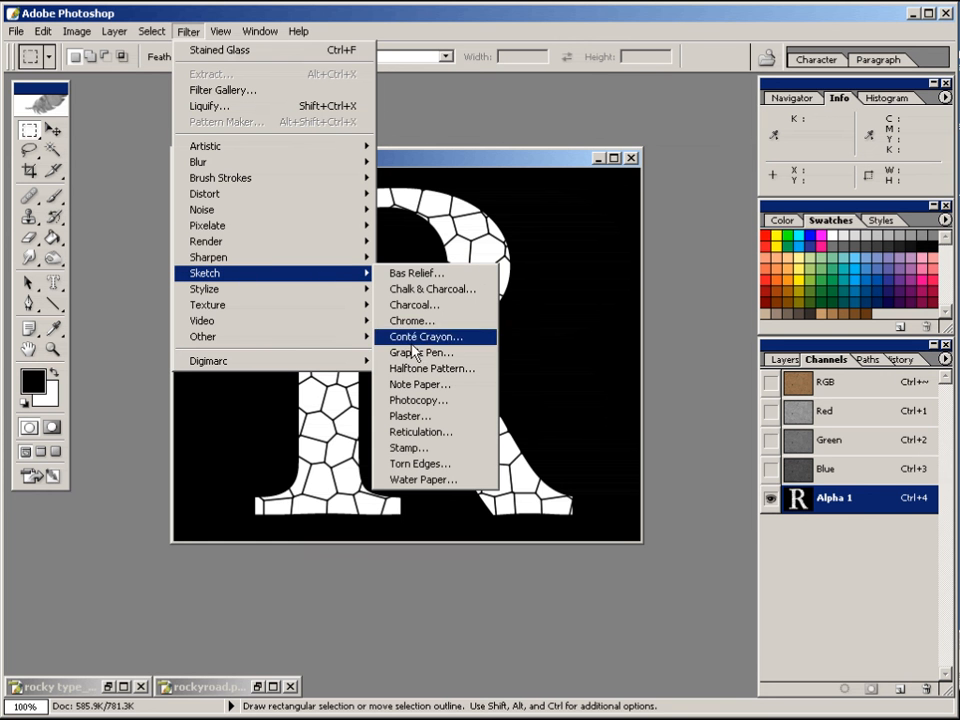
left_click(409, 449)
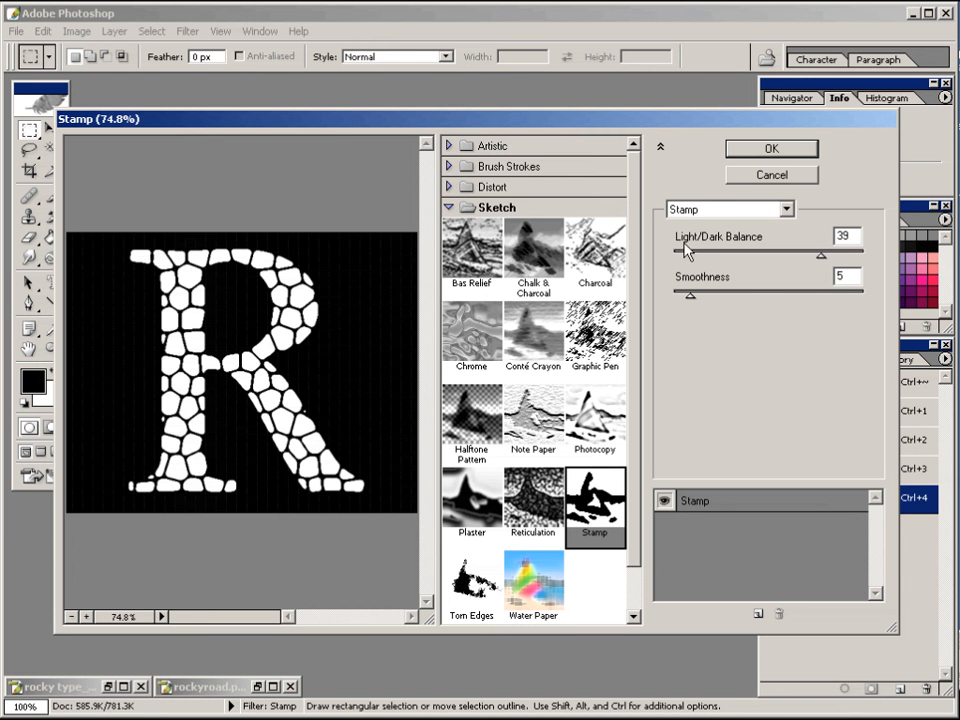
Step: Try Stamp smoothness values of 20, 8, 2 and 1 while comparing the stone shapes in the preview
left_click_drag(818, 258, 730, 259)
type("35")
key("Tab")
left_click_drag(702, 298, 749, 294)
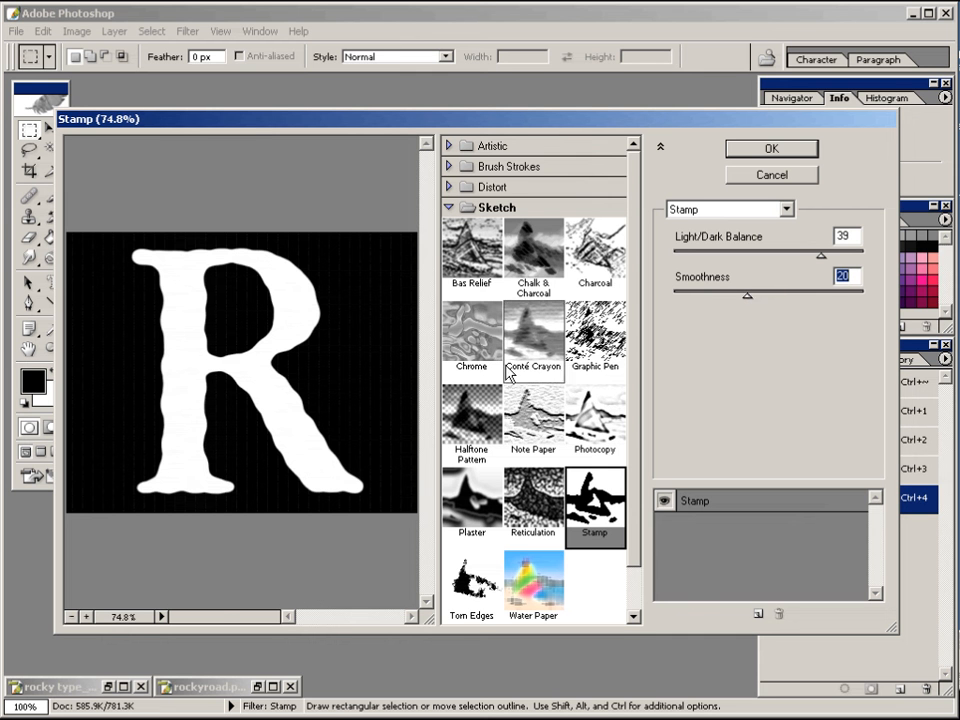
left_click_drag(749, 298, 707, 305)
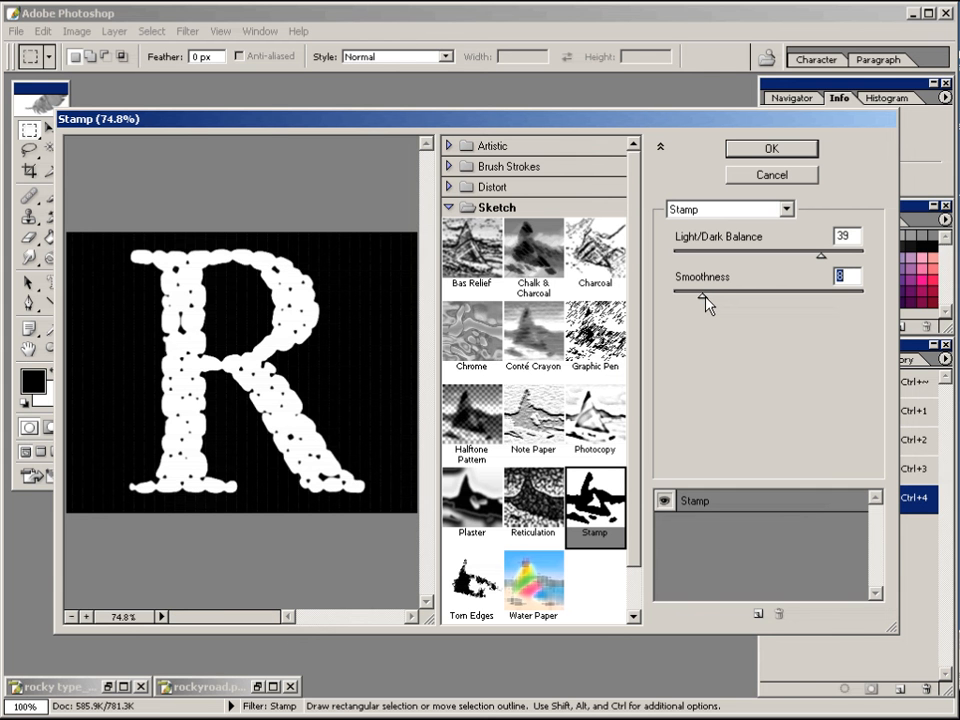
left_click_drag(700, 296, 680, 297)
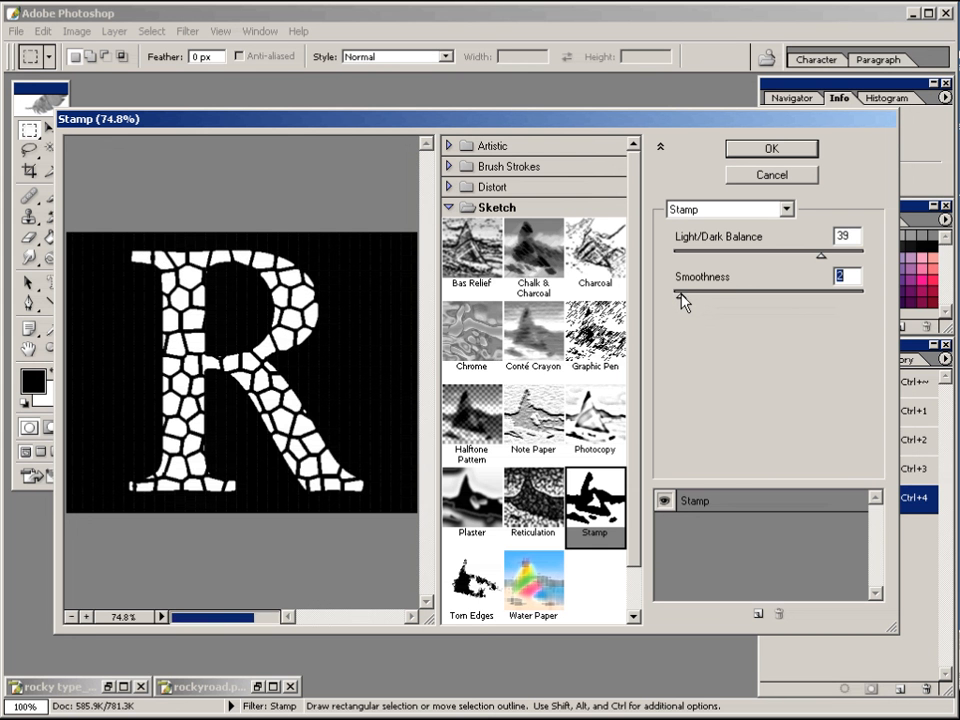
left_click_drag(681, 298, 671, 300)
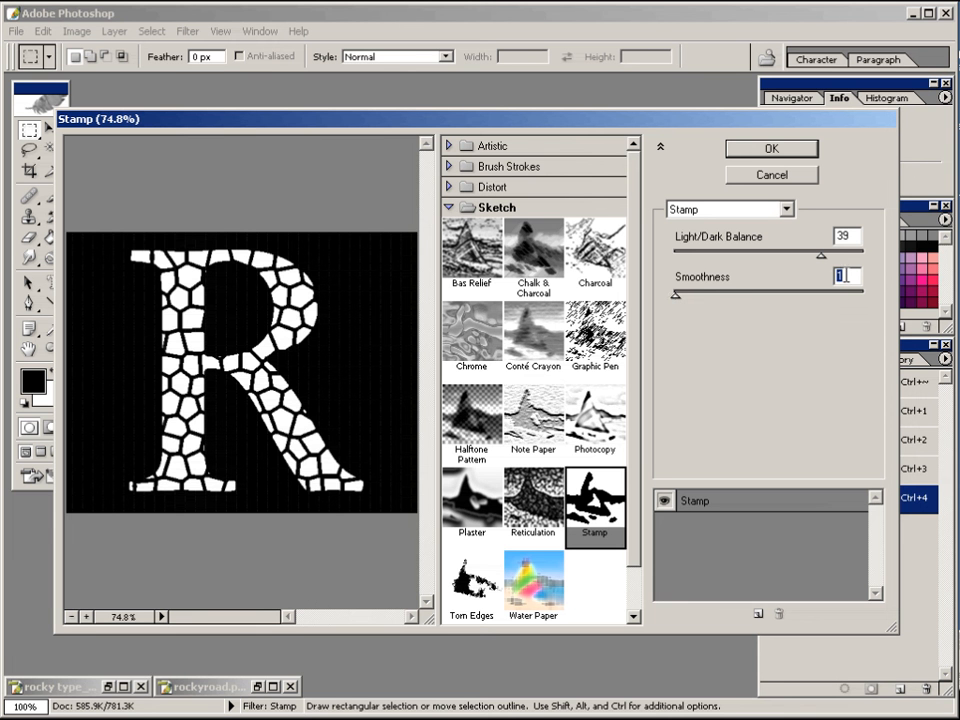
Step: Apply the Stamp filter to Alpha 1 with light/dark balance 39 and smoothness 5
type("5")
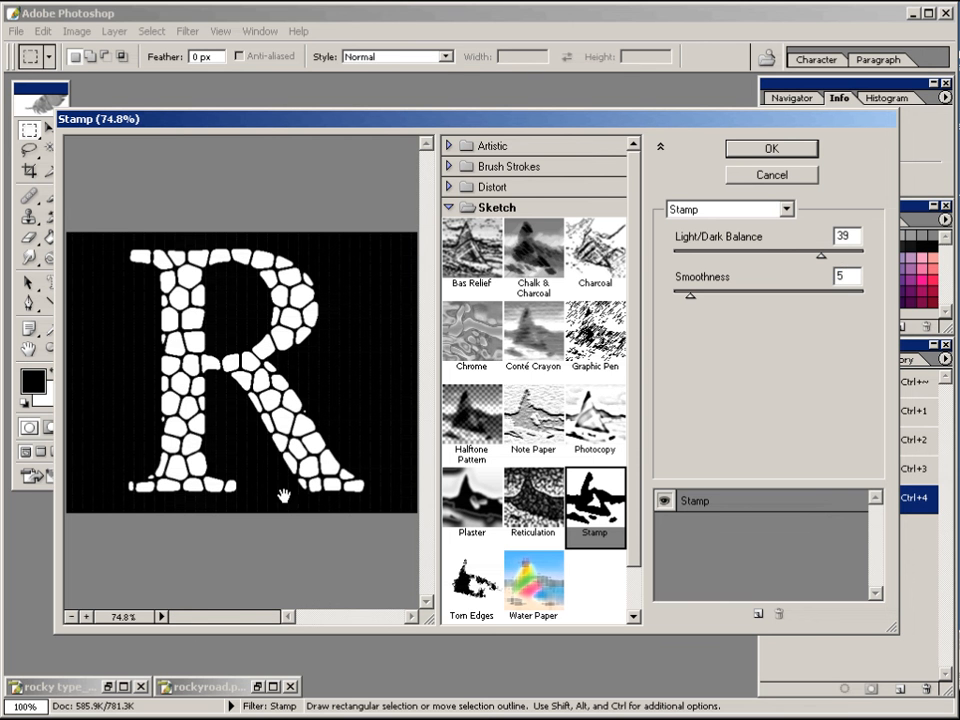
left_click(771, 152)
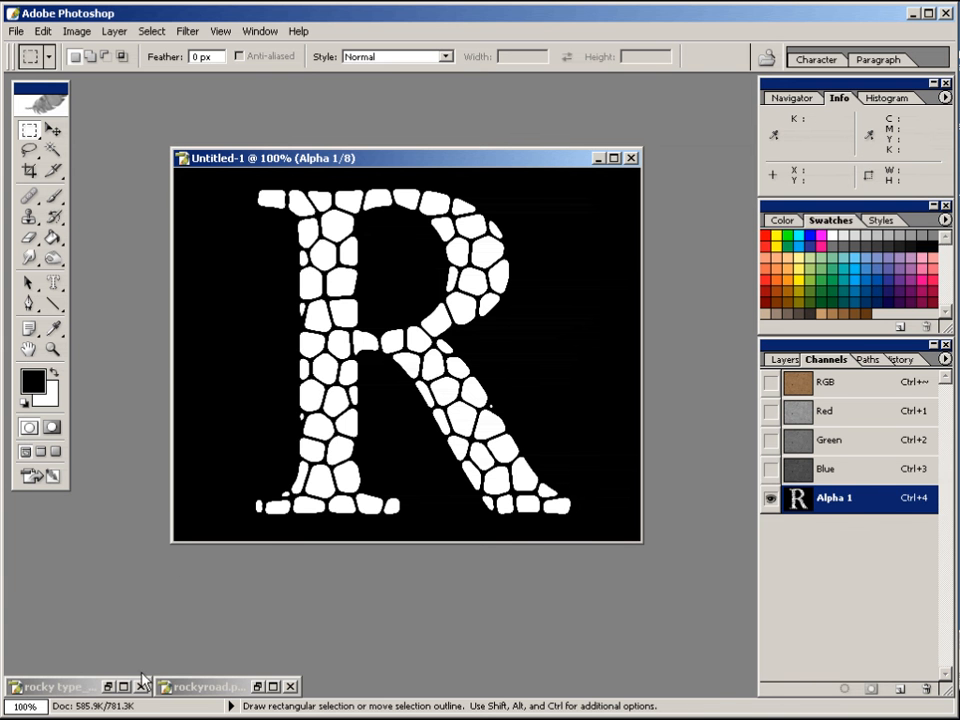
Step: Restore rocky type_cd.psd and rockyroad.psd to compare their finished stone lettering, bringing the rock sample to the front
left_click(108, 686)
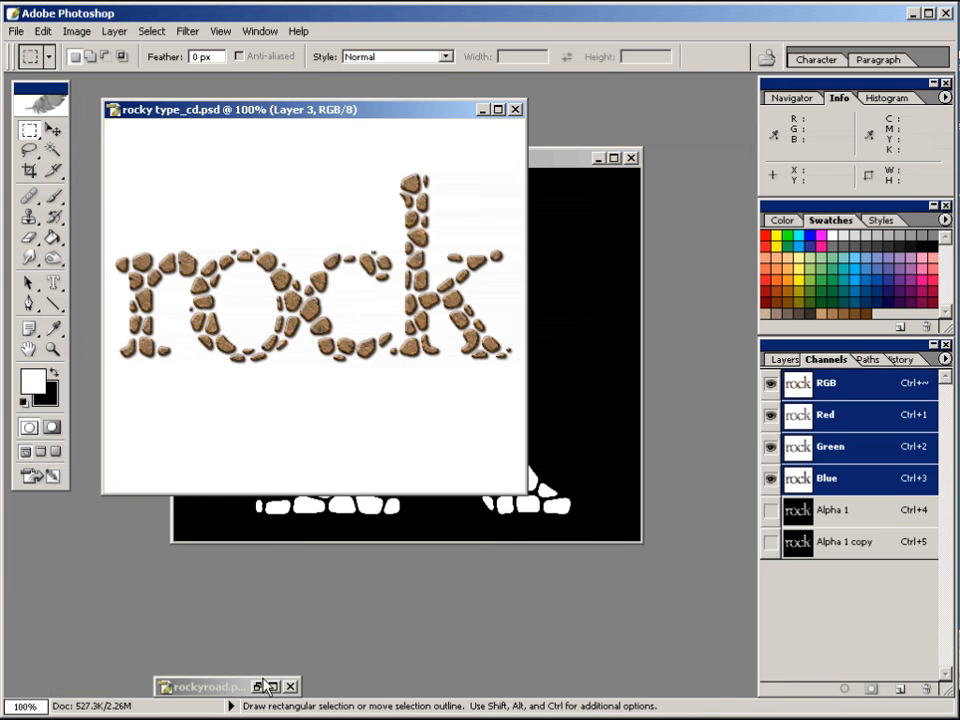
left_click(258, 687)
left_click(364, 111)
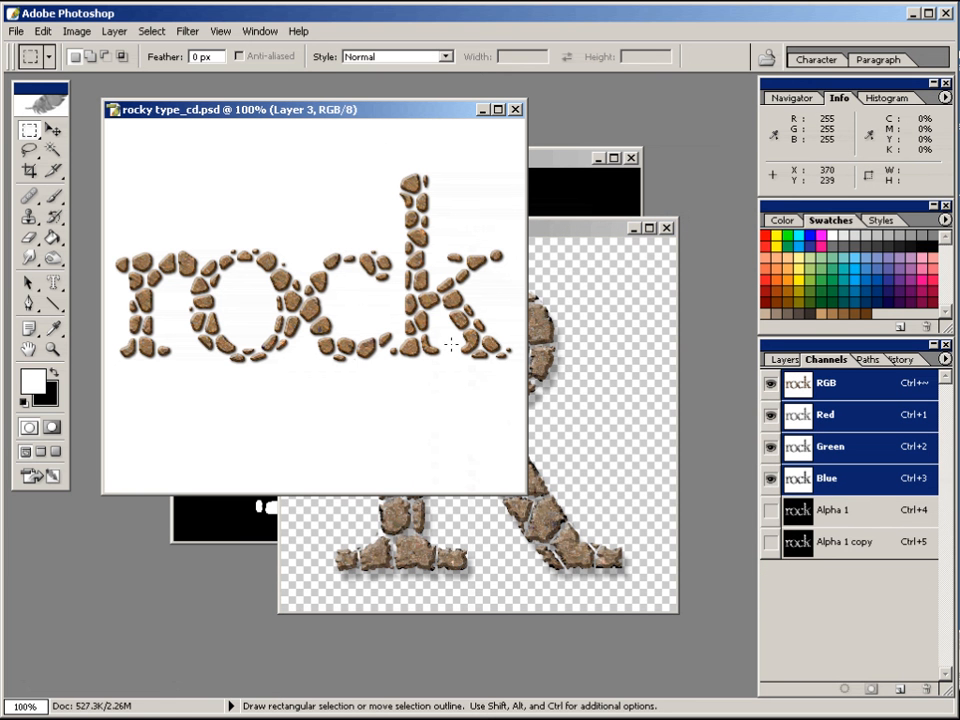
Step: Minimize the rocky type_cd.psd and rockyroad.psd samples to return to the Alpha 1 channel of Untitled-1
left_click(553, 238)
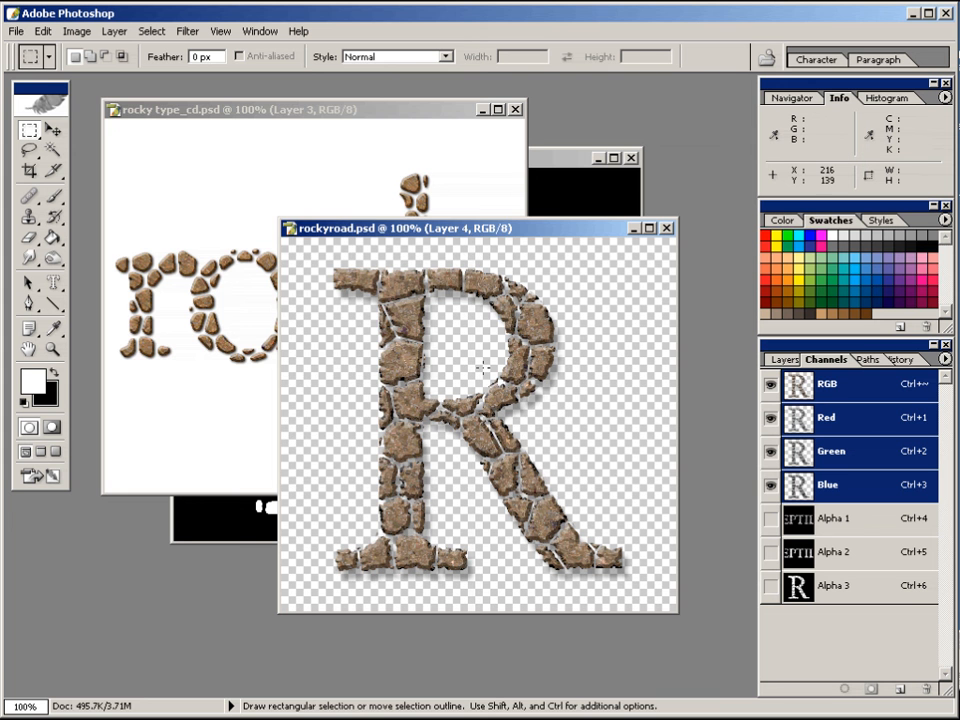
left_click(486, 111)
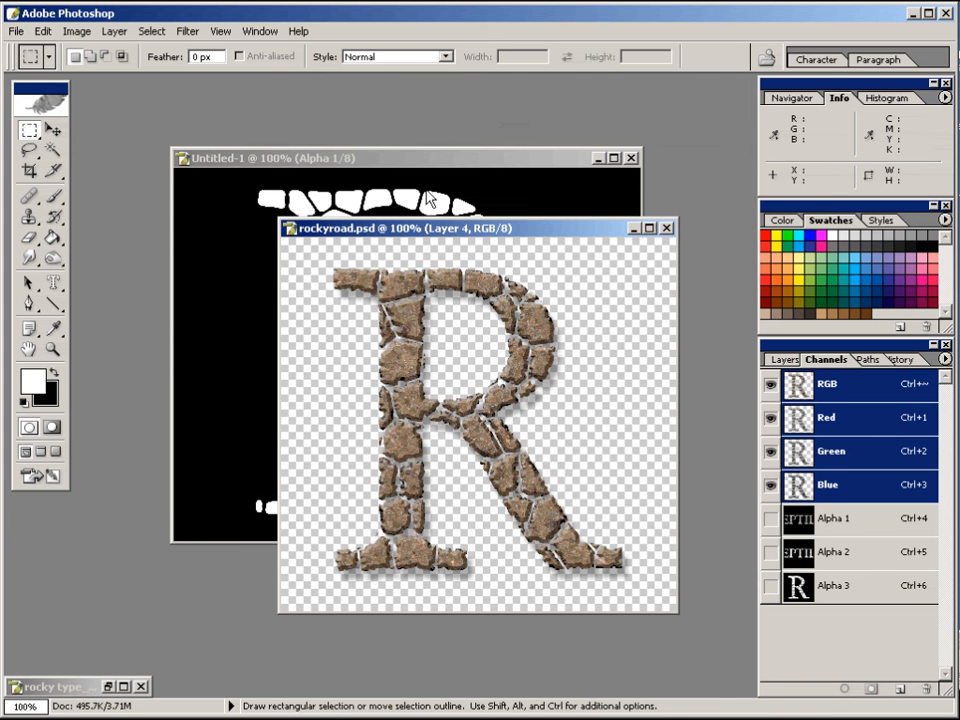
left_click(634, 228)
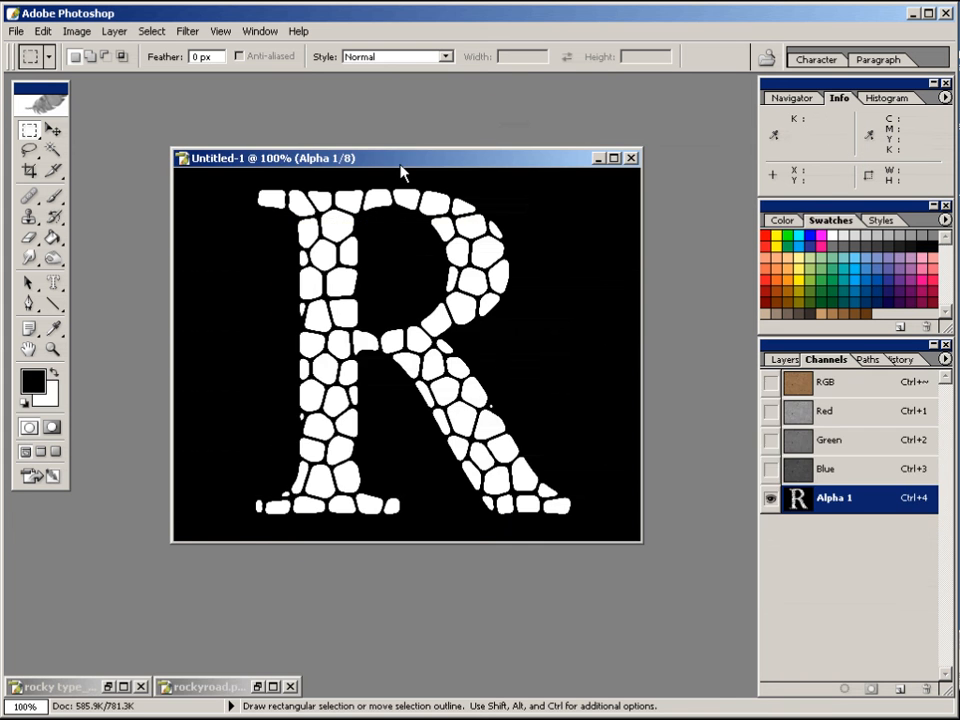
left_click_drag(400, 166, 404, 169)
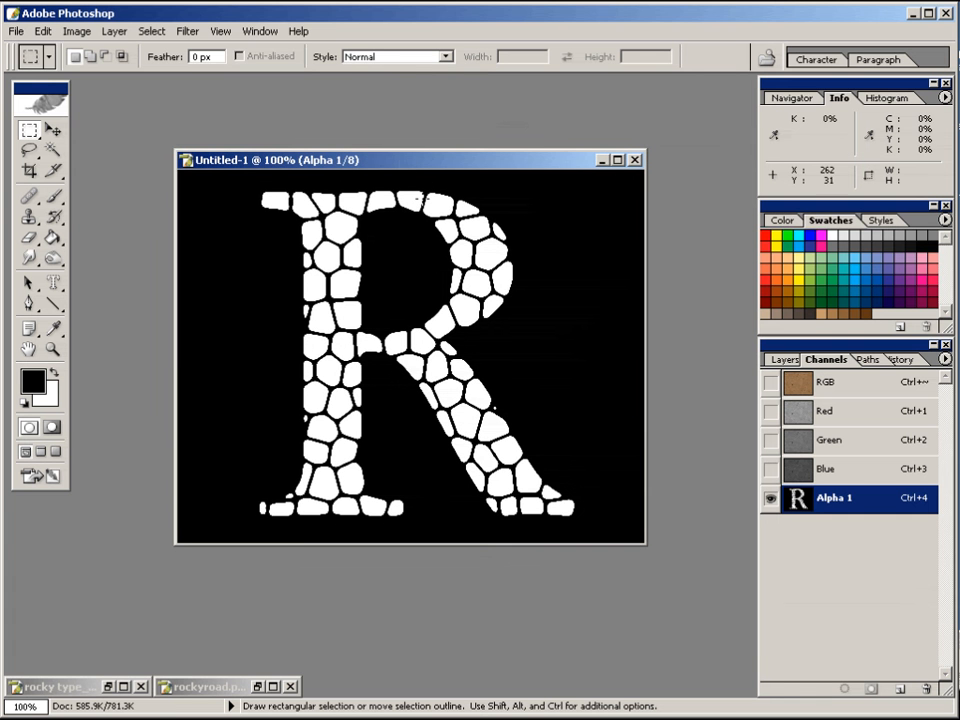
Step: Open the Crystallize filter for the Alpha 1 channel and try cell sizes of 2 and 4 in the preview
left_click(189, 32)
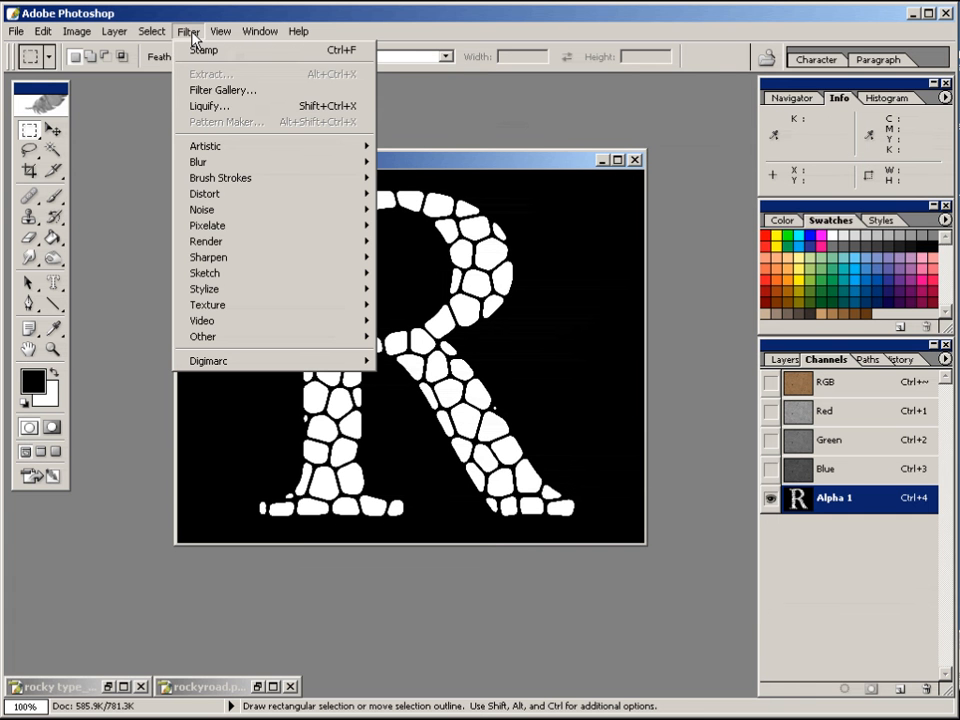
mouse_move(212, 232)
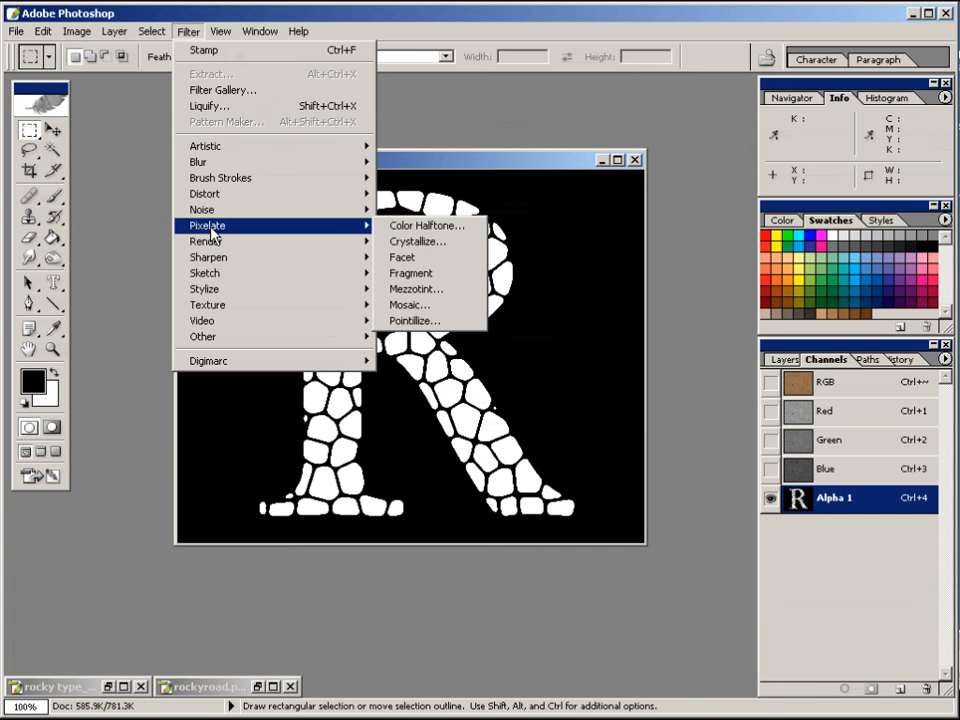
left_click(418, 242)
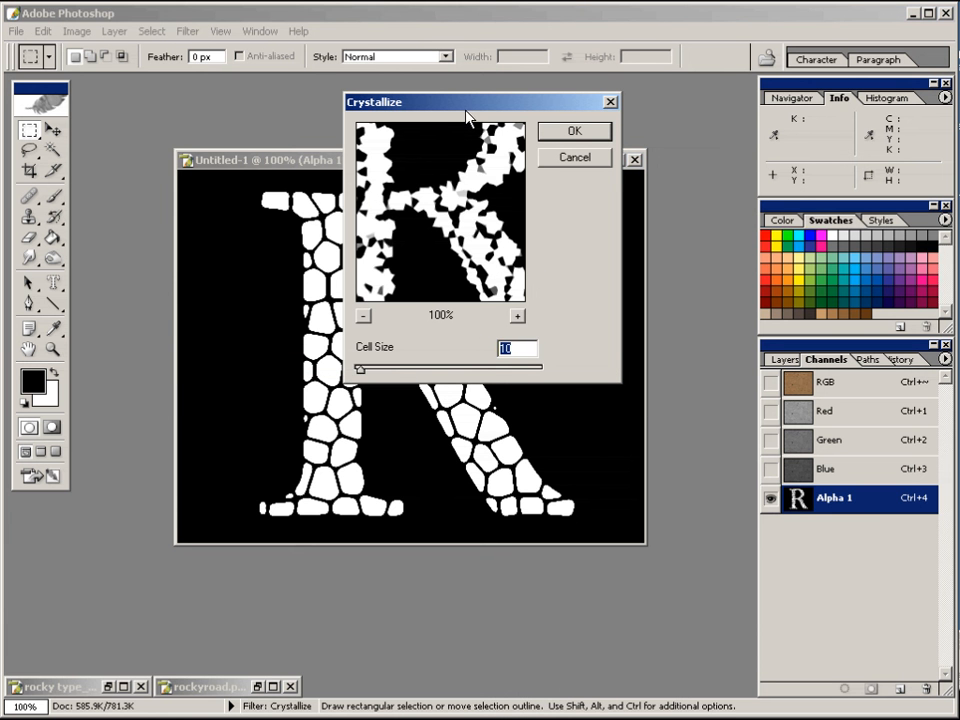
left_click_drag(467, 117, 541, 155)
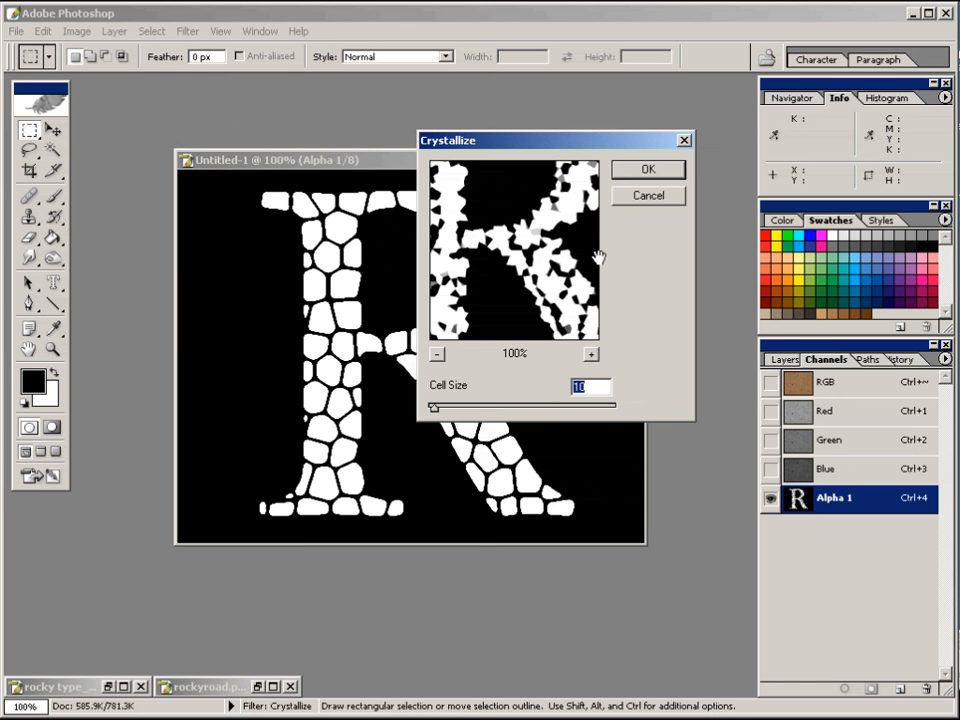
type("2")
double_click(578, 386)
type("4")
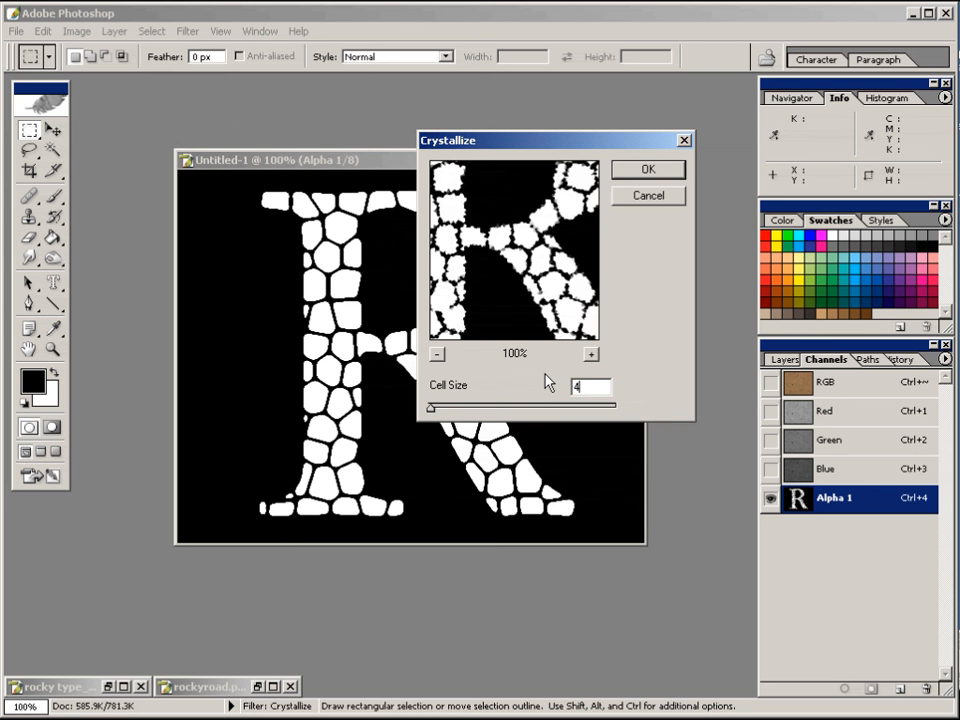
Step: Apply the Crystallize filter to Alpha 1 with a cell size of 3
key("BackSpace")
type("3")
double_click(577, 387)
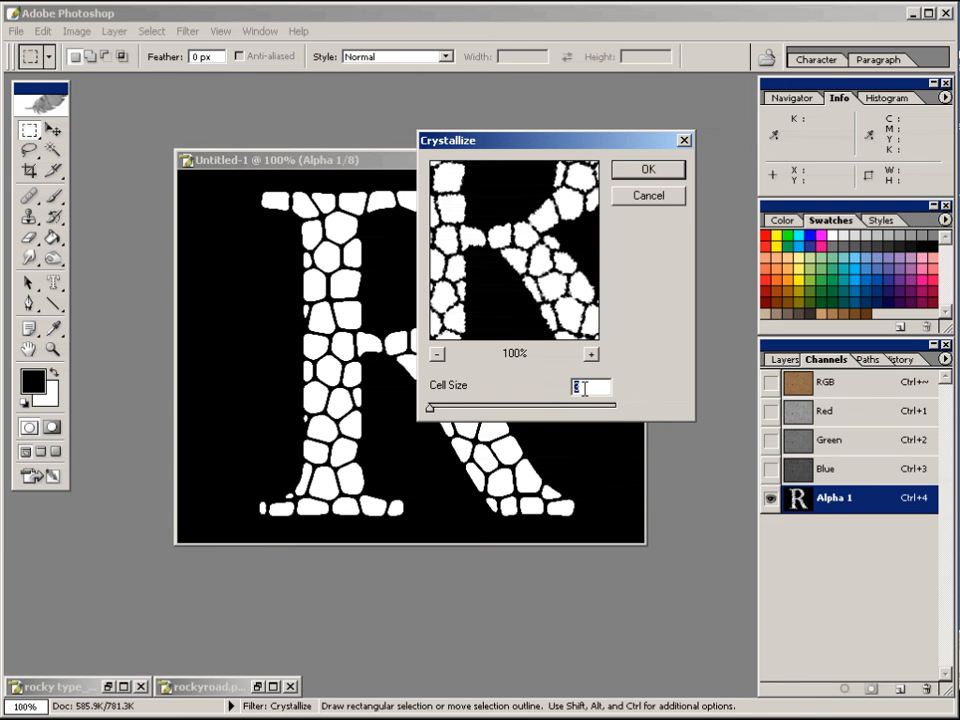
left_click_drag(507, 242, 499, 274)
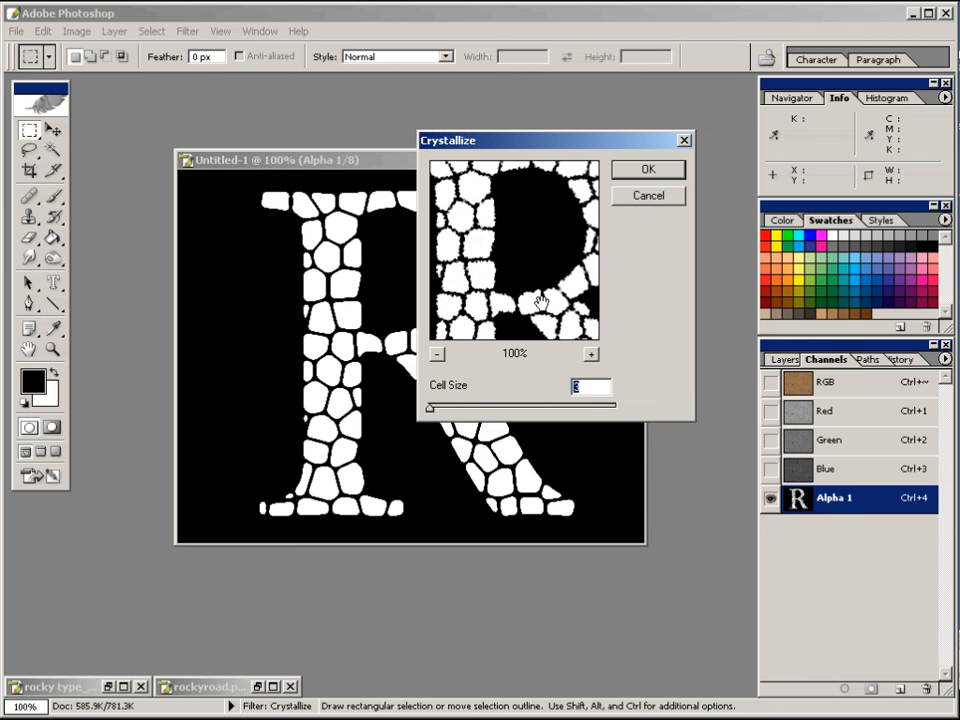
left_click(637, 171)
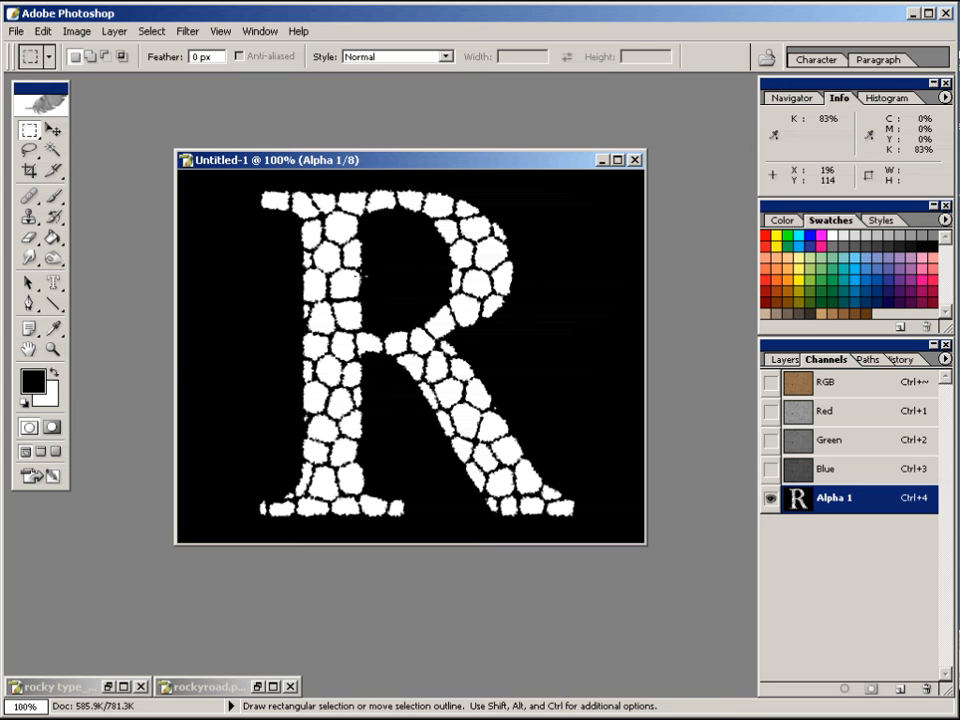
Step: Smooth the roughened stones in Alpha 1 with the Stamp filter, using light/dark balance 39 and smoothness 5
left_click(188, 31)
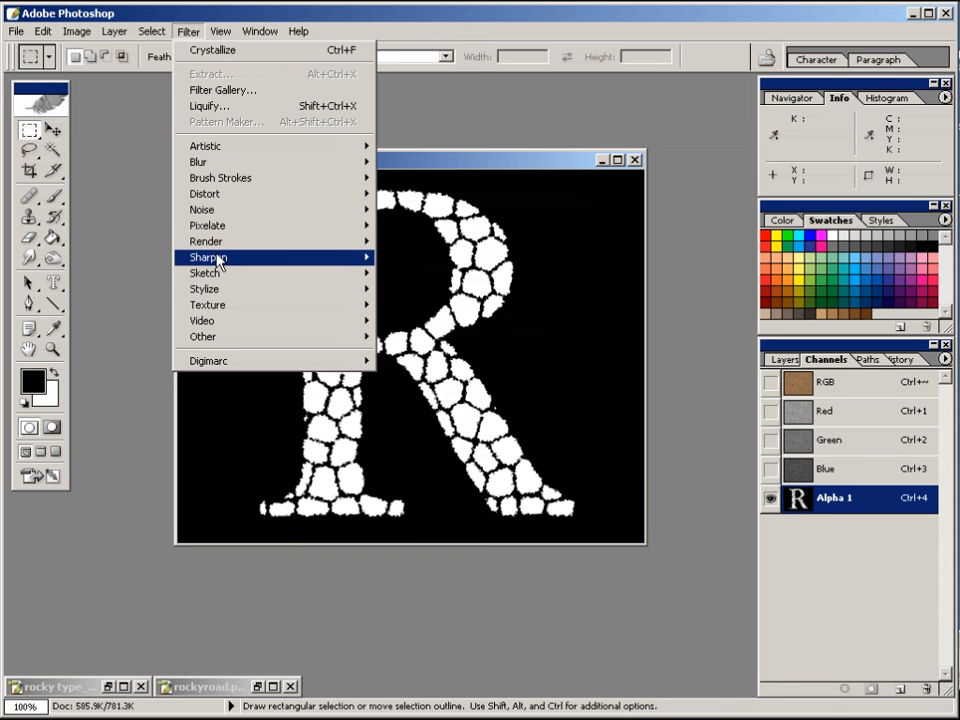
mouse_move(219, 279)
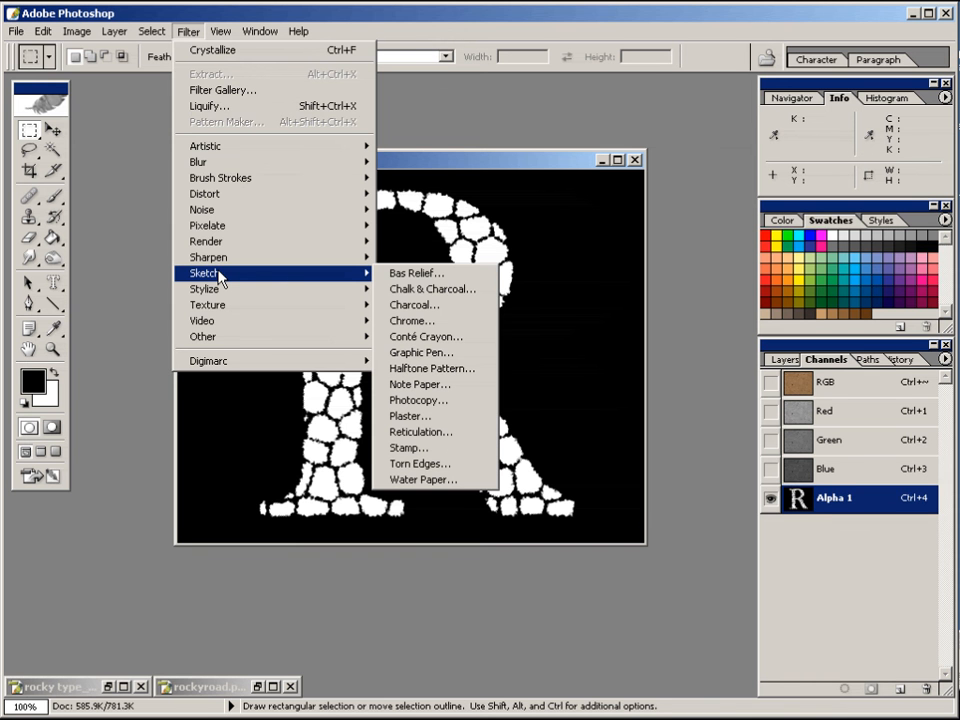
left_click(428, 448)
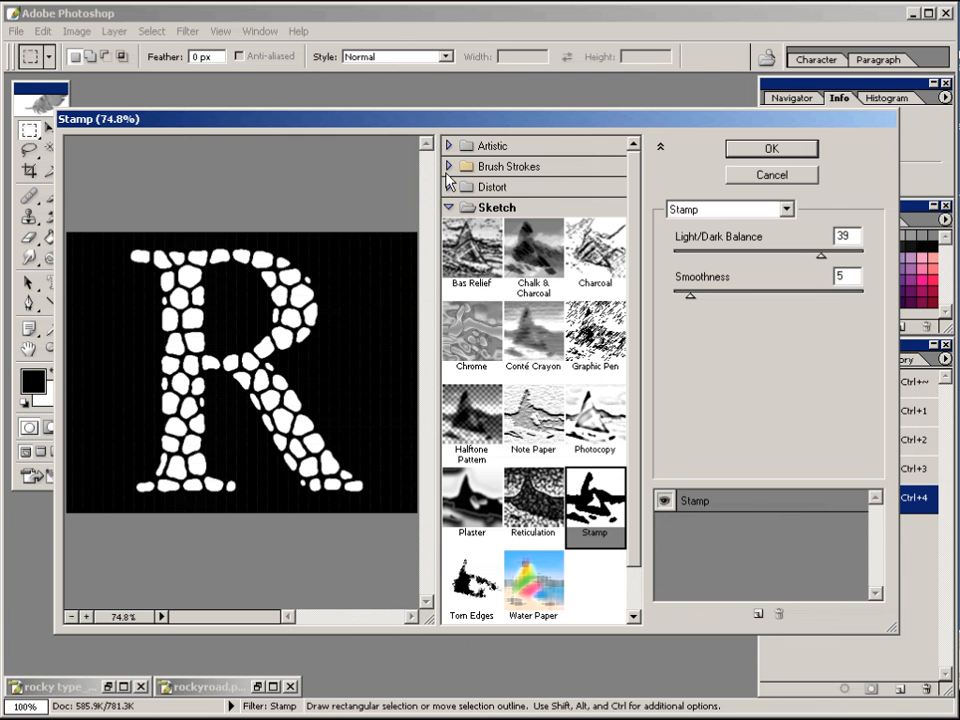
left_click(770, 150)
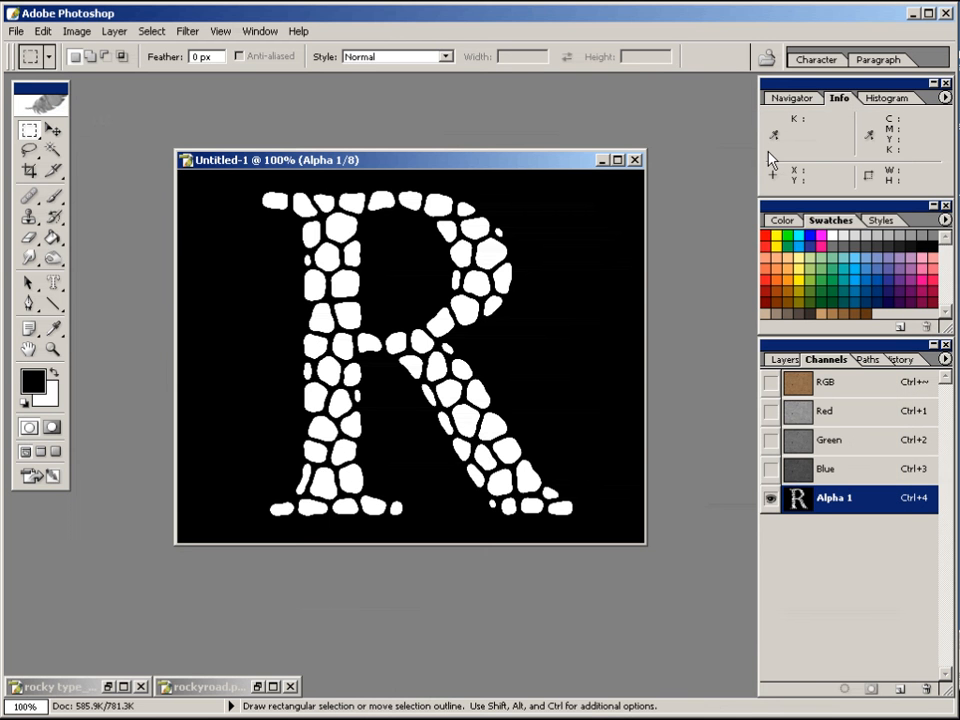
left_click_drag(532, 166, 525, 167)
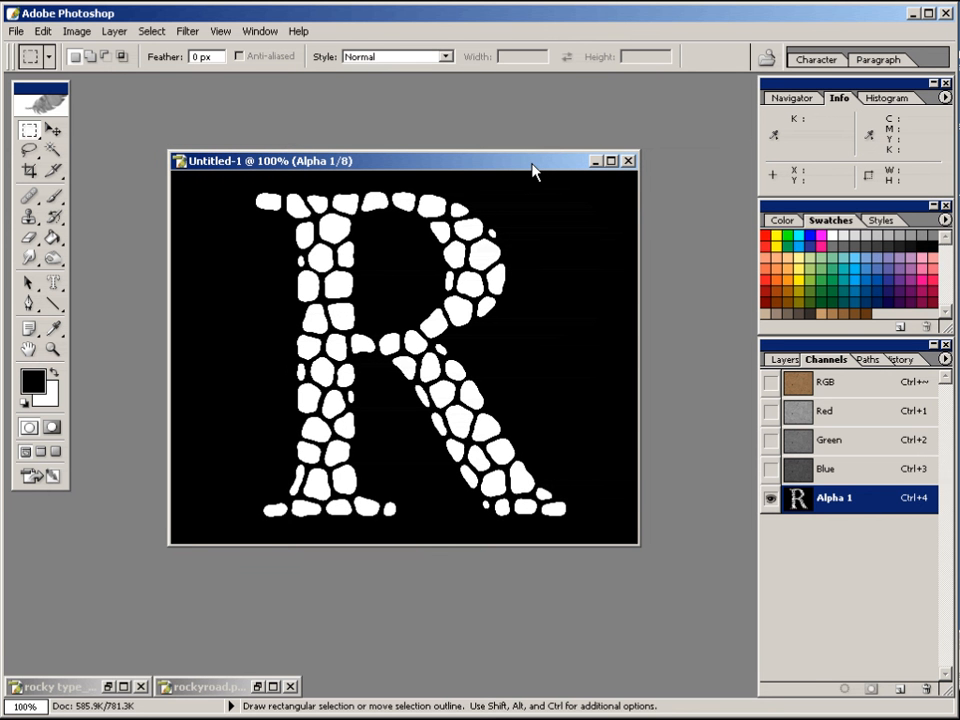
Step: Load Alpha 1 as a selection and make the Background layer active
key("ctrl")
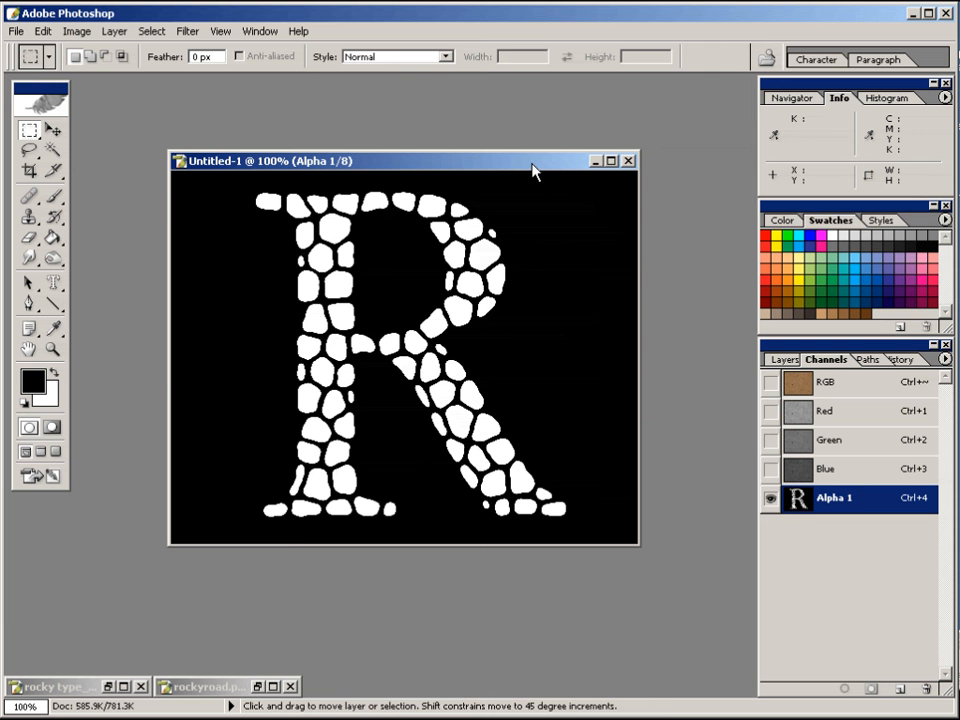
left_click(800, 502, "ctrl")
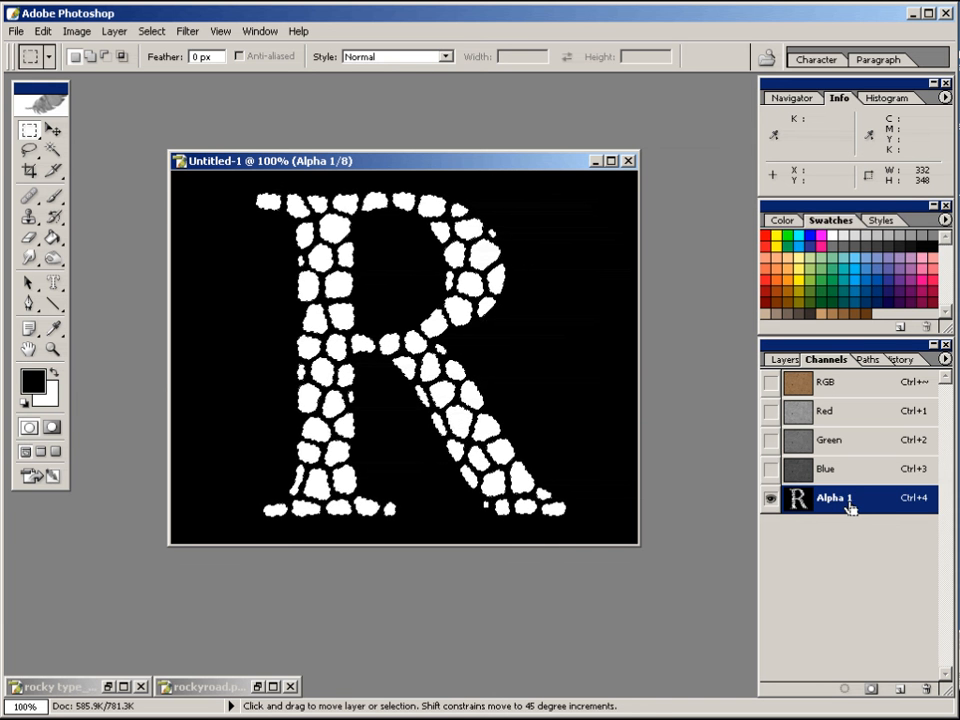
left_click(788, 362)
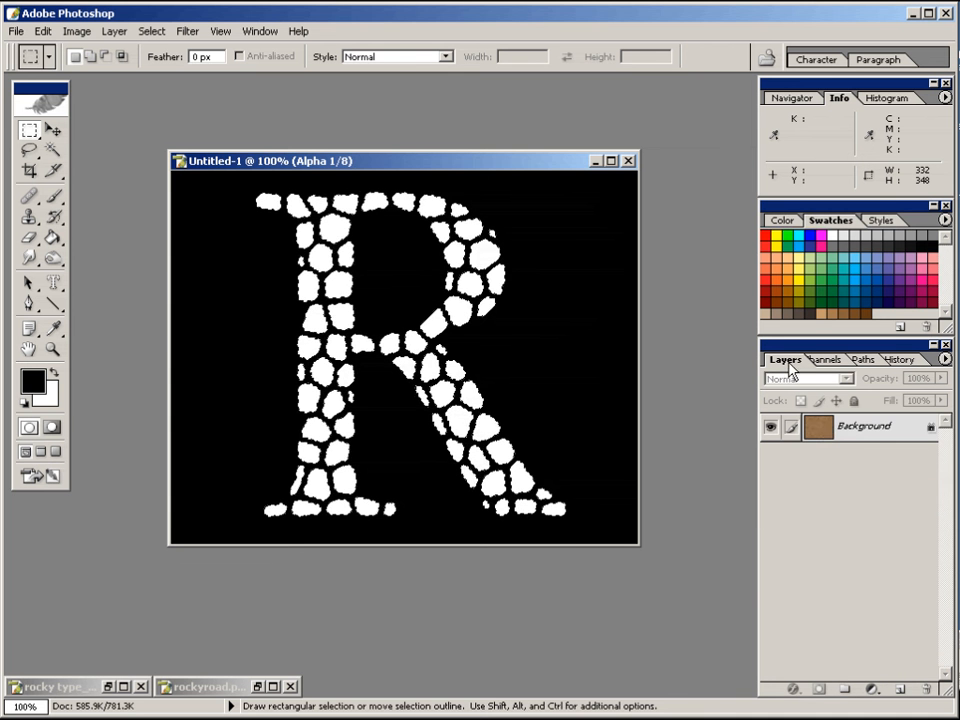
left_click(820, 427)
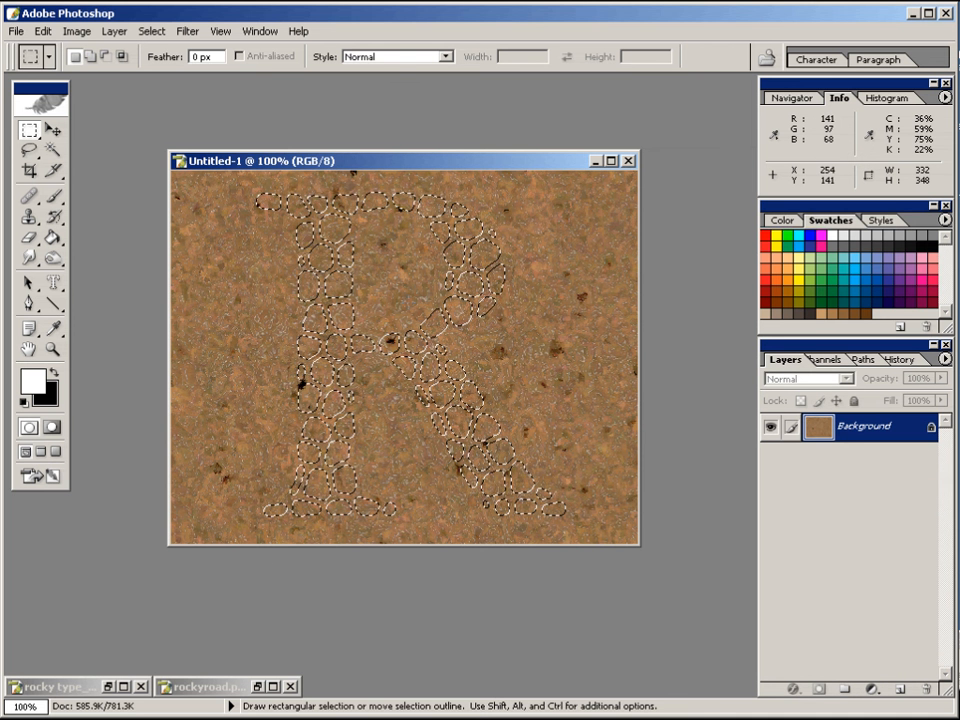
Step: Copy the selected stone texture onto its own layer and delete the Background layer
left_click(48, 31)
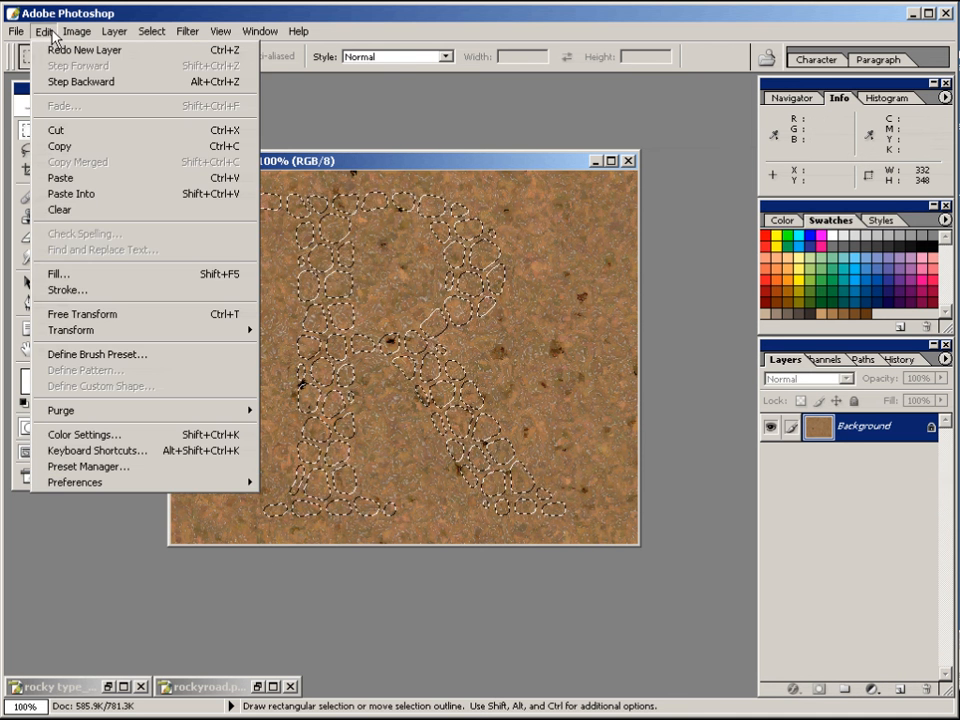
left_click(59, 147)
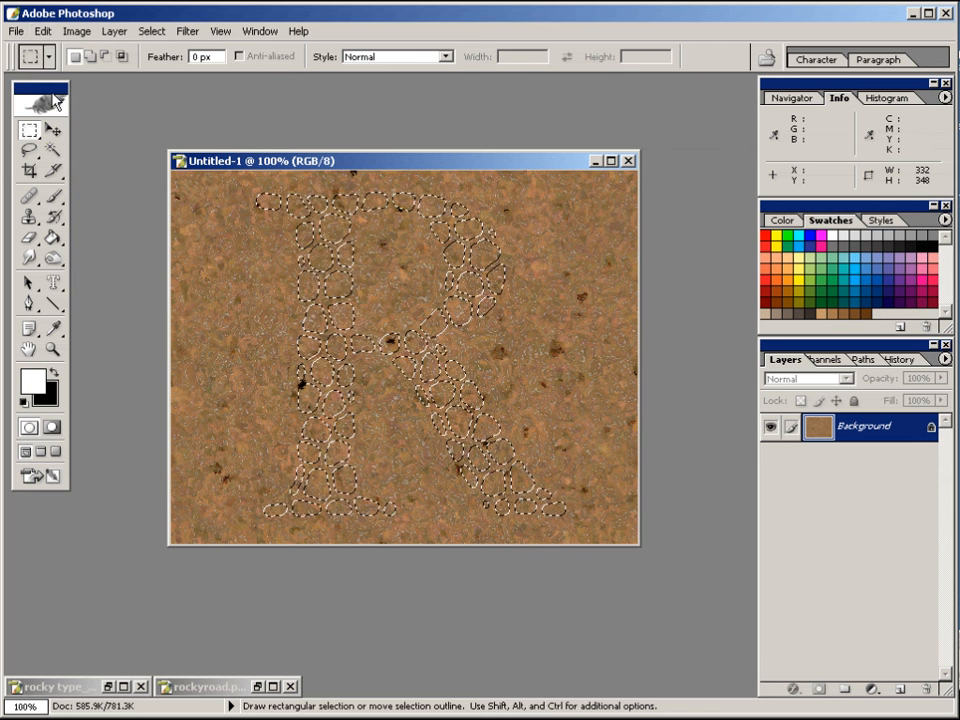
left_click(43, 31)
left_click(58, 178)
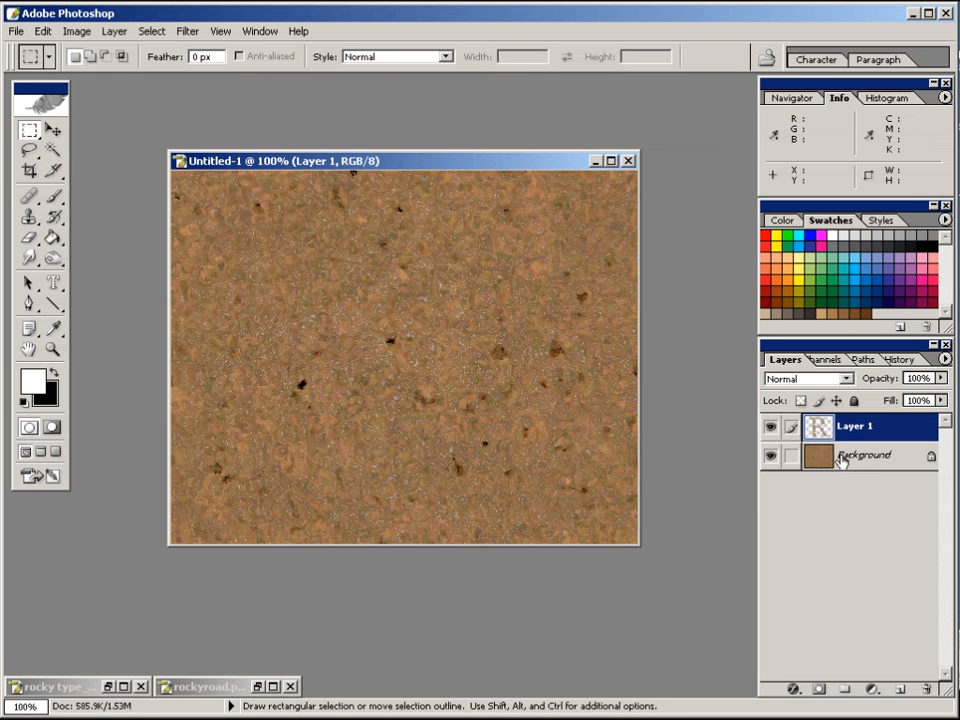
left_click(879, 459, "shift")
left_click_drag(879, 459, 922, 689)
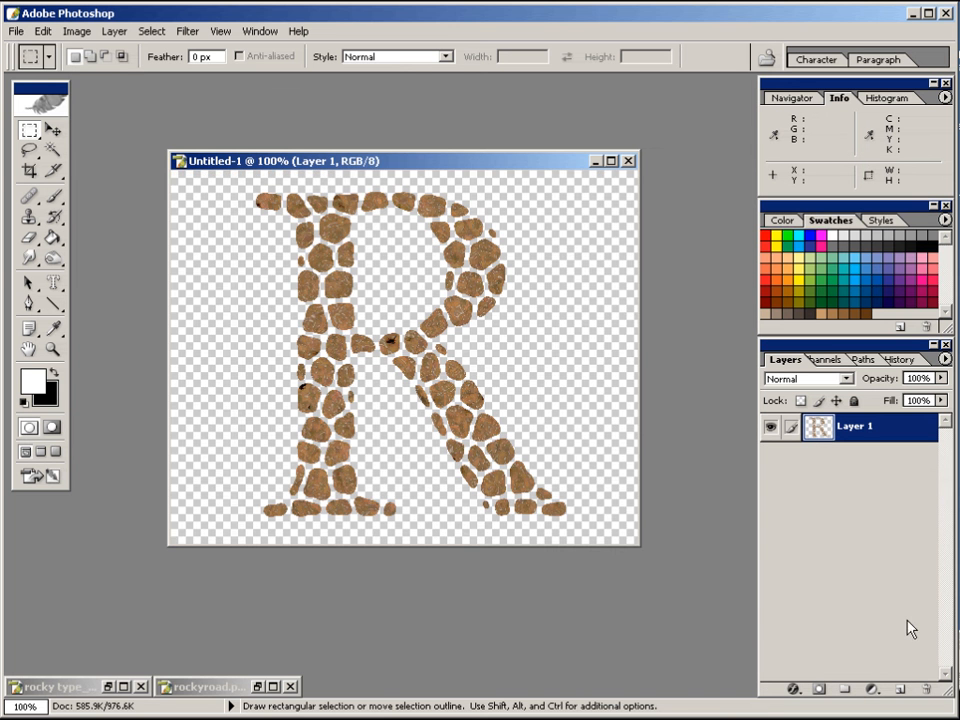
Step: Add a new layer beneath the stone R and fill it with white using the Paint Bucket
left_click(900, 690)
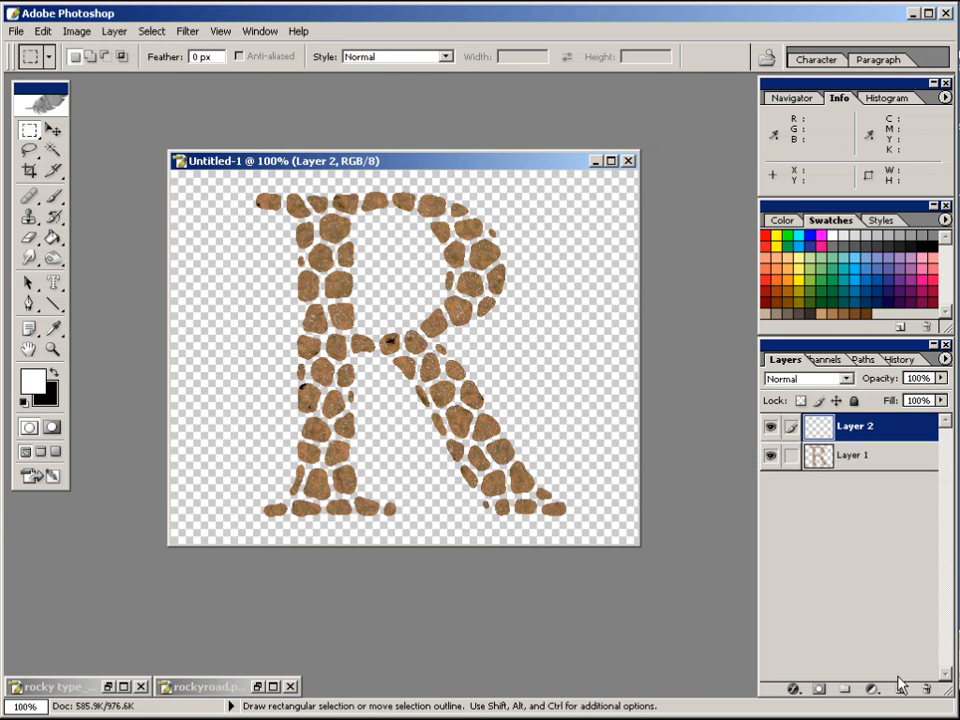
left_click_drag(850, 428, 843, 473)
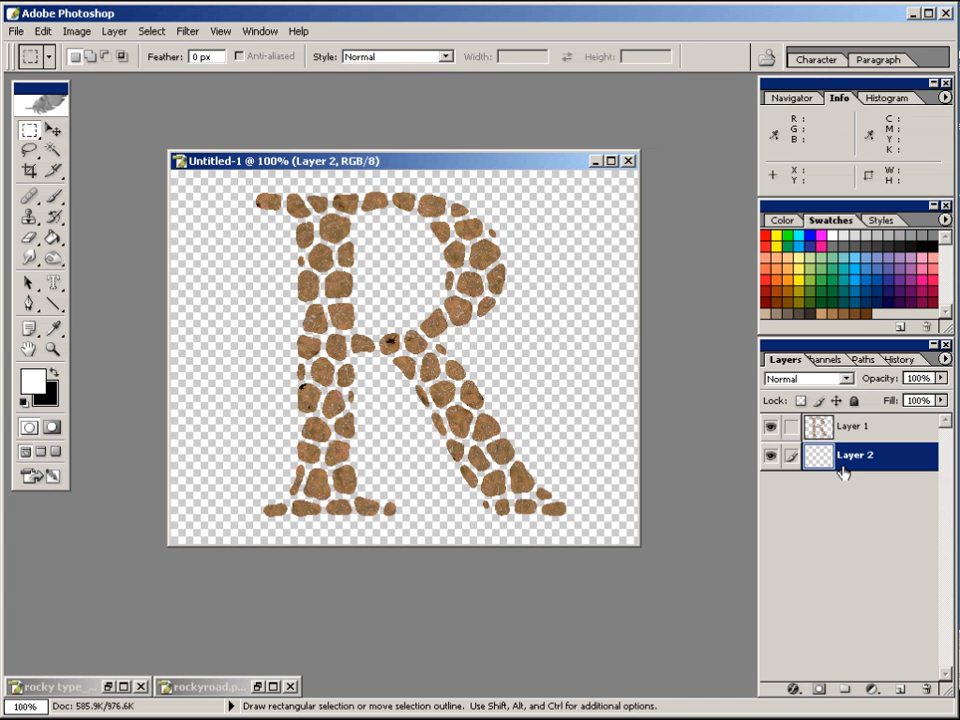
left_click(54, 240)
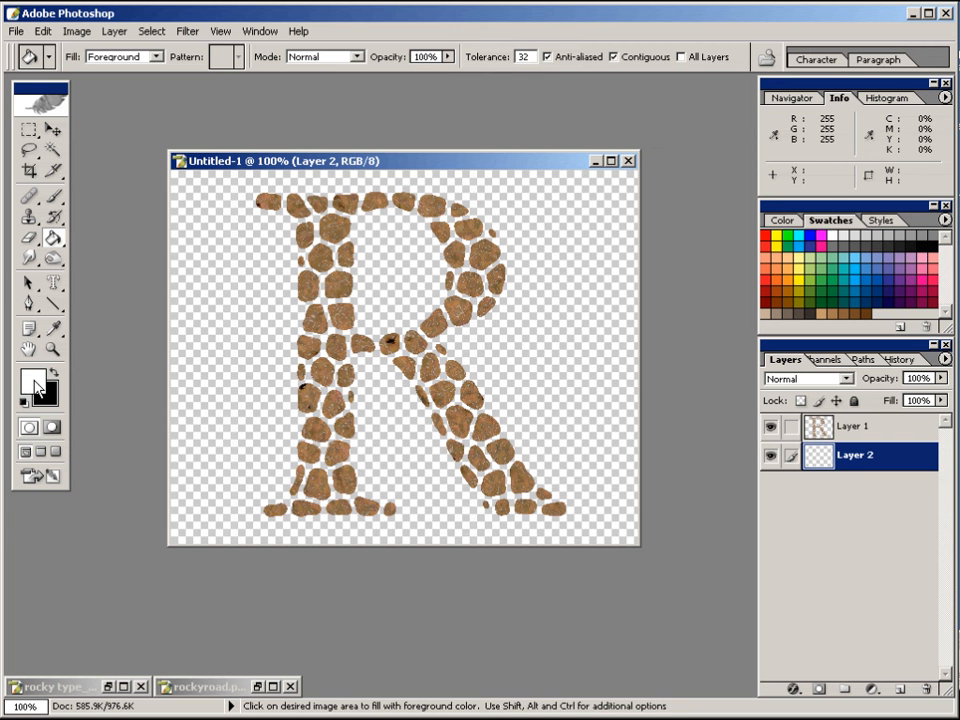
left_click(215, 307)
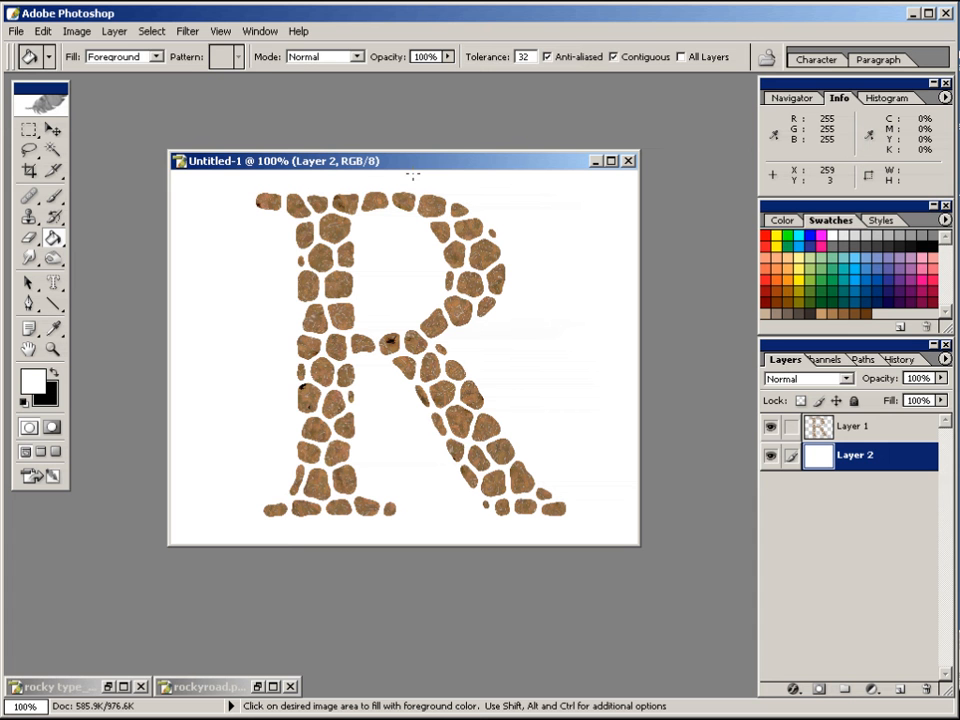
left_click(116, 32)
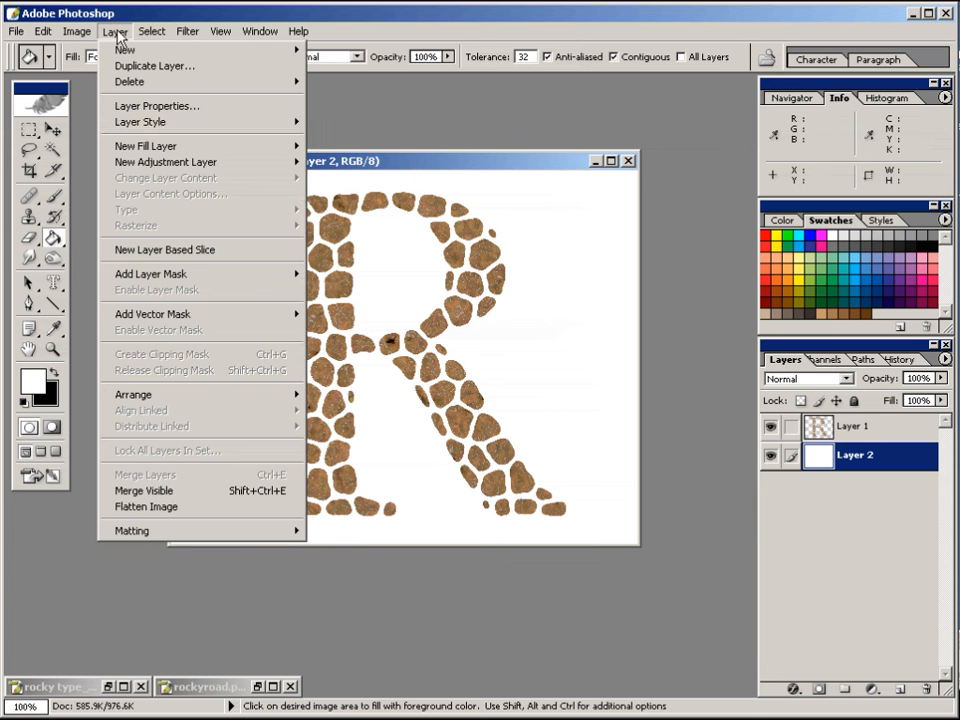
mouse_move(142, 124)
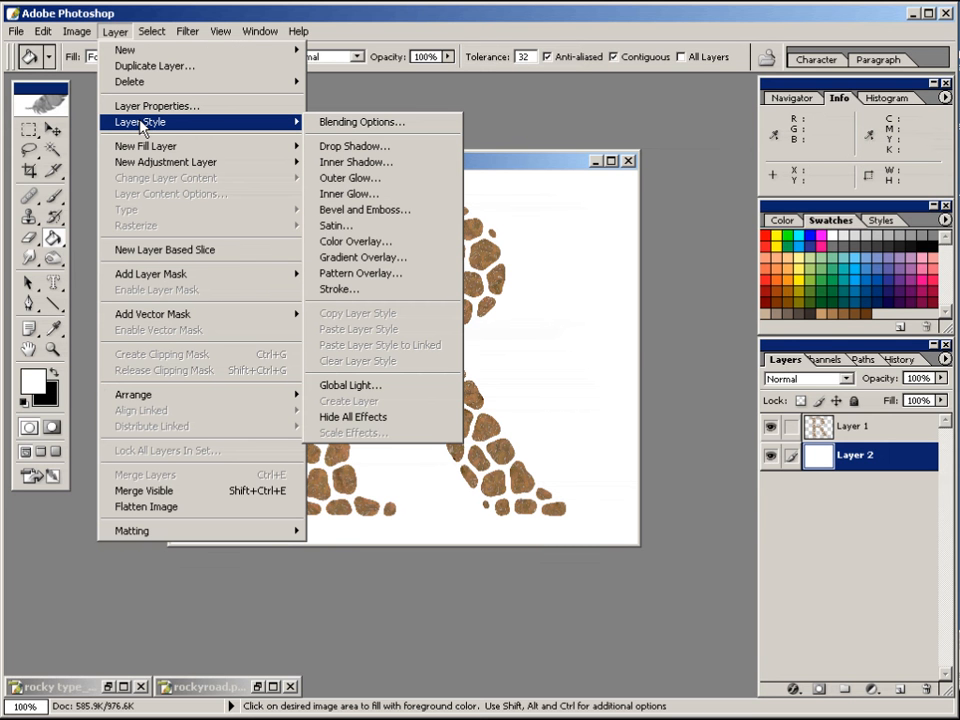
left_click(347, 212)
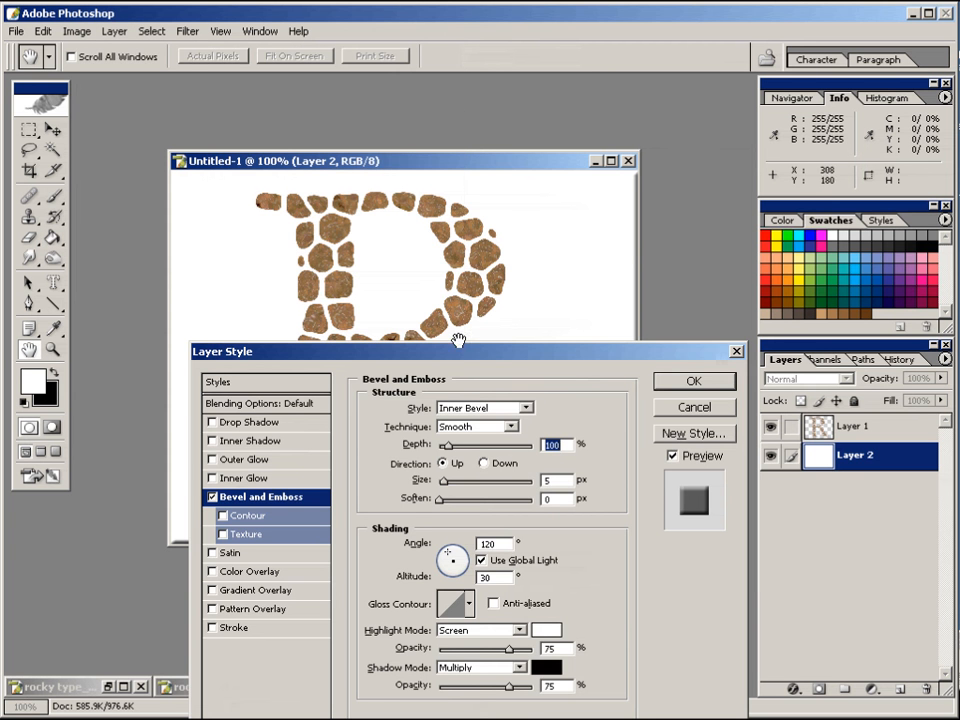
left_click_drag(492, 350, 635, 311)
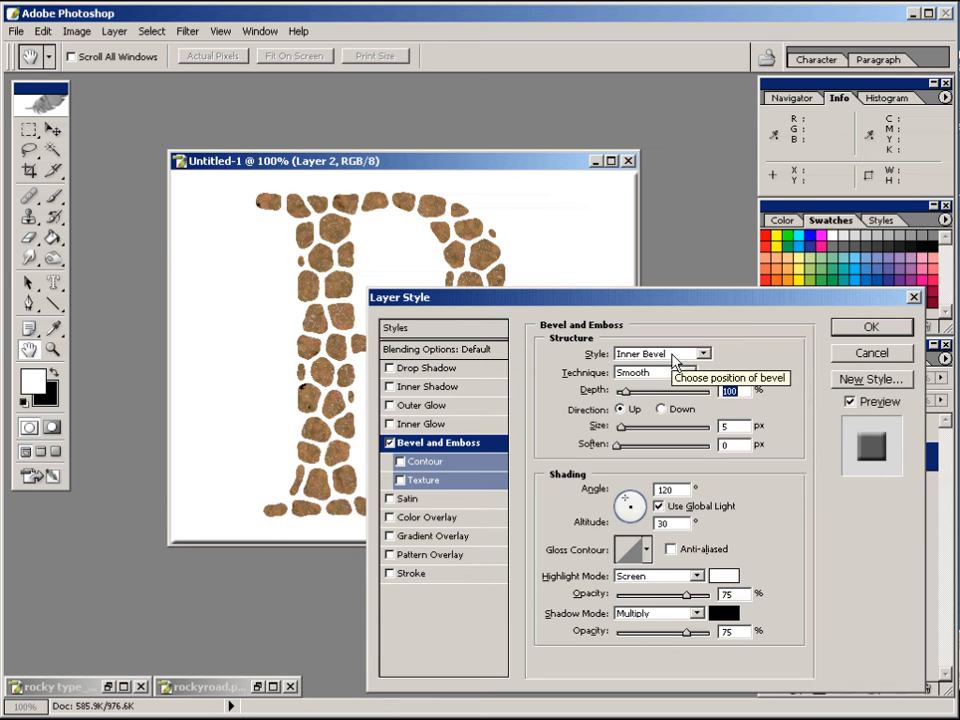
left_click(619, 378)
left_click(622, 387)
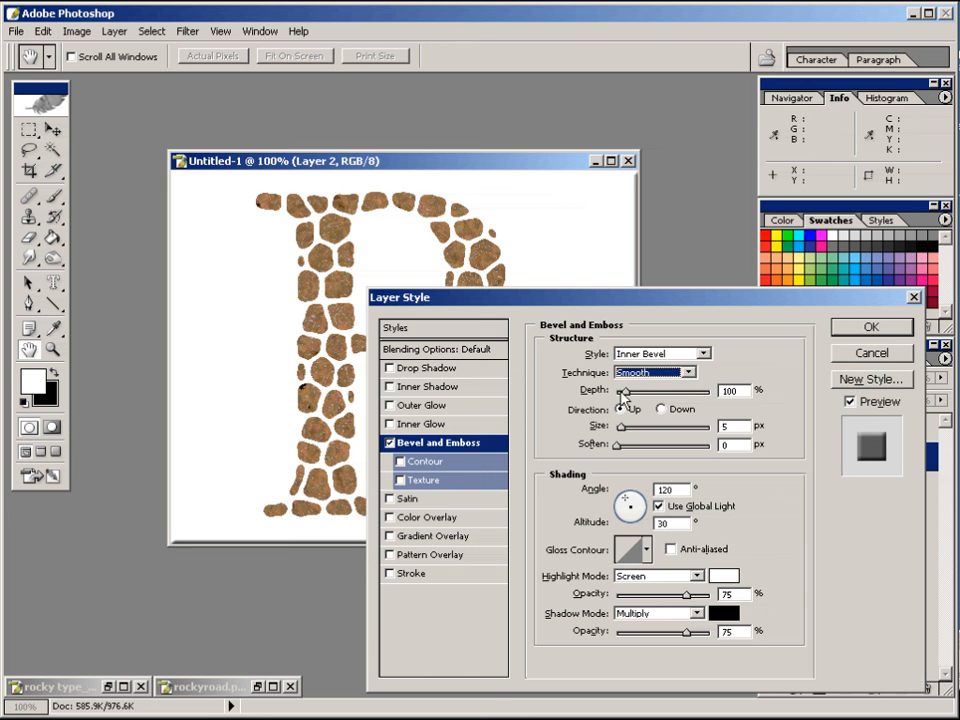
left_click_drag(623, 391, 717, 398)
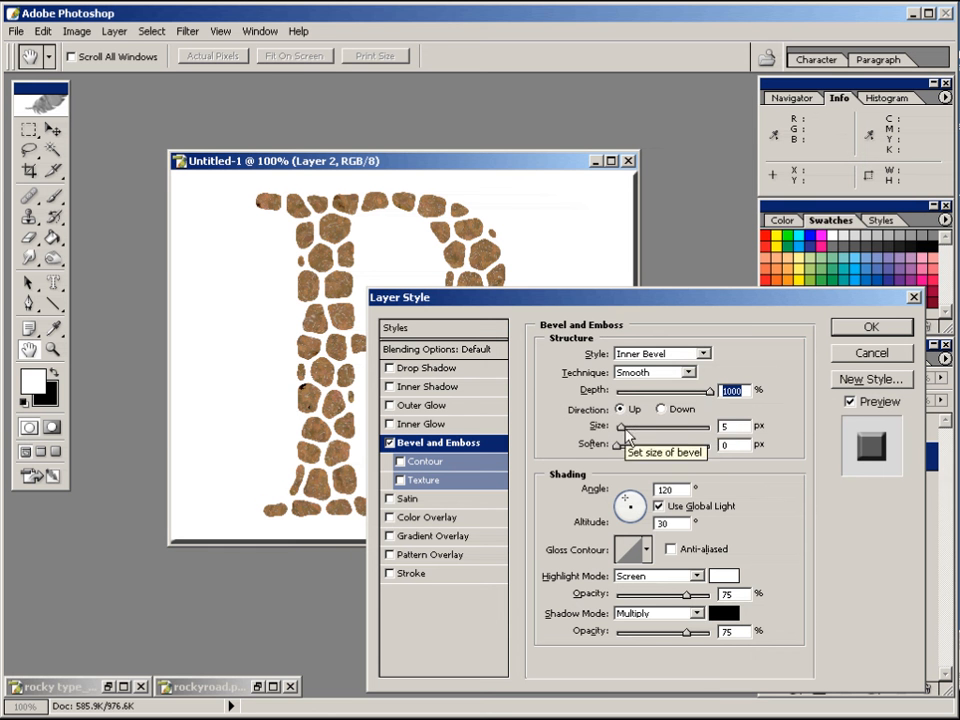
double_click(726, 426)
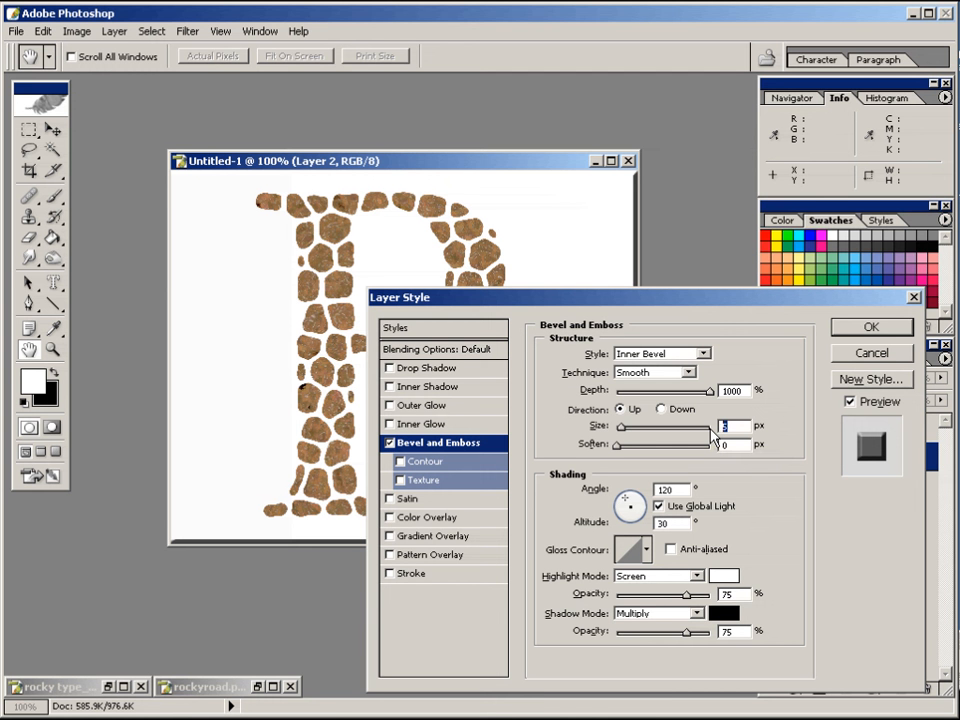
type("2")
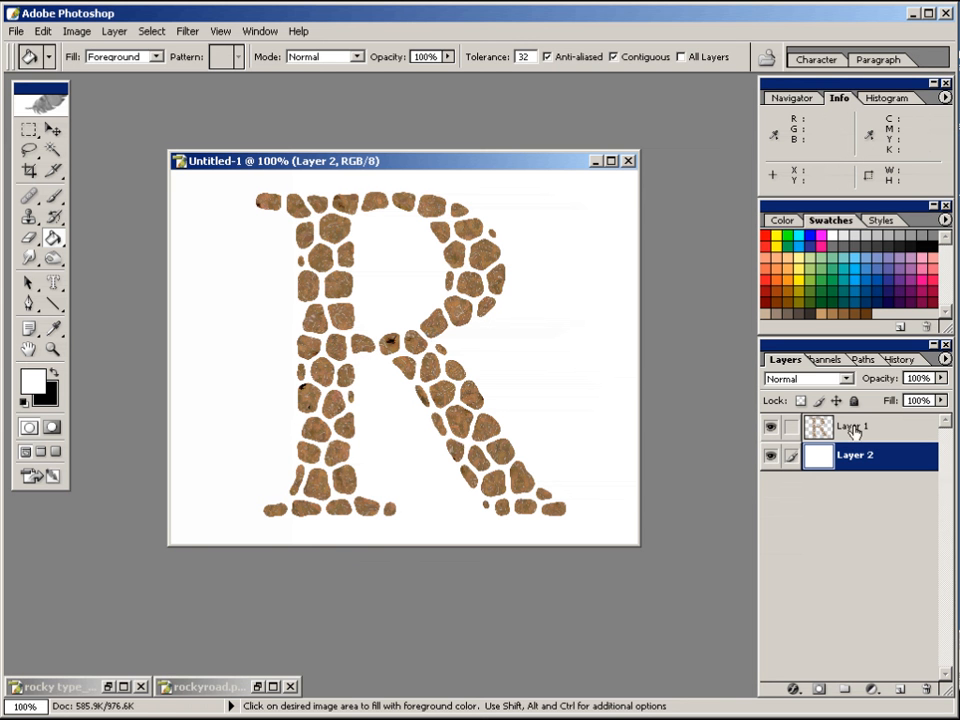
Step: Add a Bevel and Emboss style to Layer 1, using Inner Bevel with the Smooth technique
left_click(855, 430)
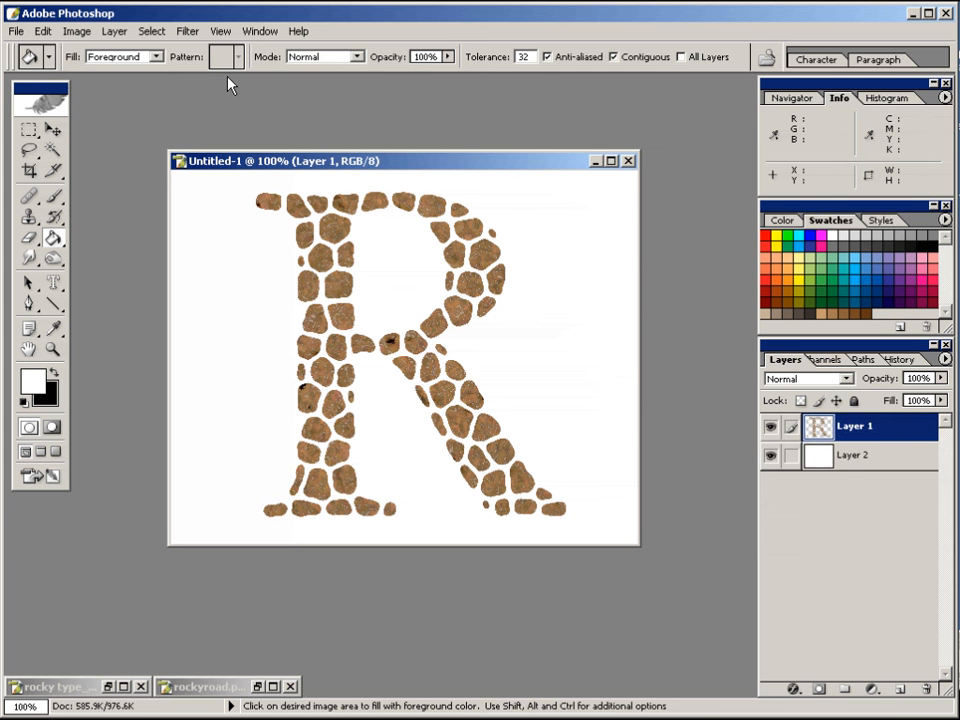
left_click(117, 32)
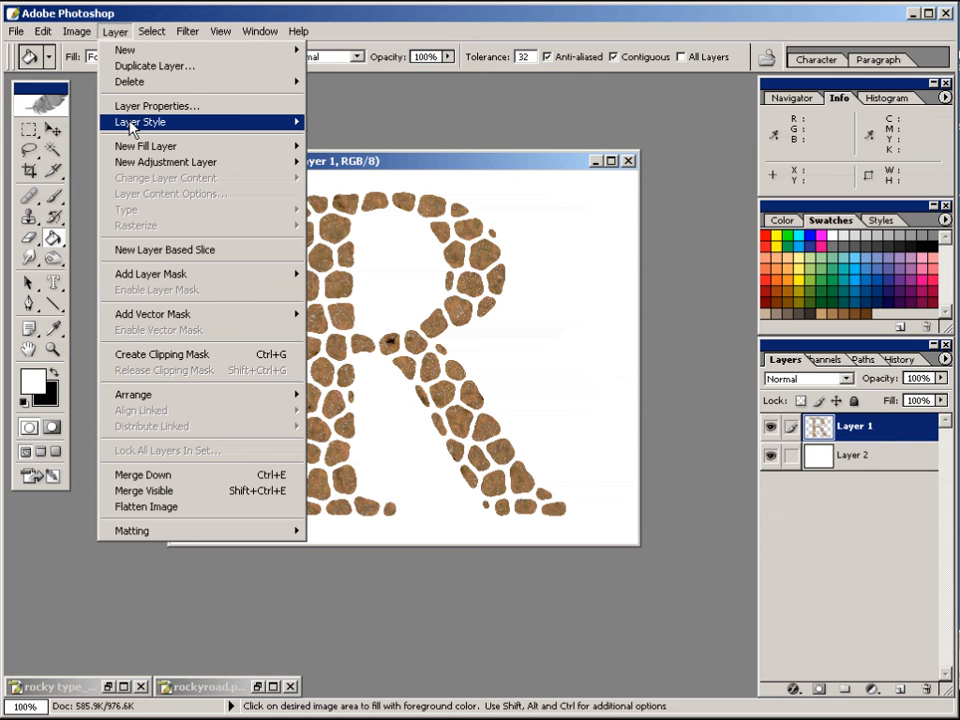
mouse_move(130, 122)
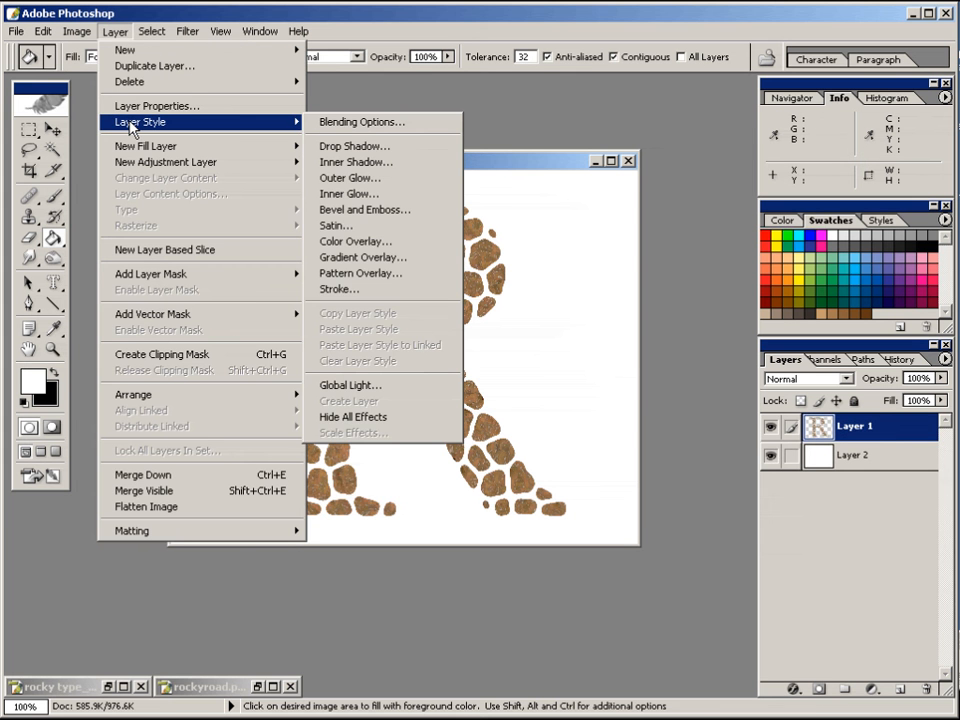
left_click(356, 210)
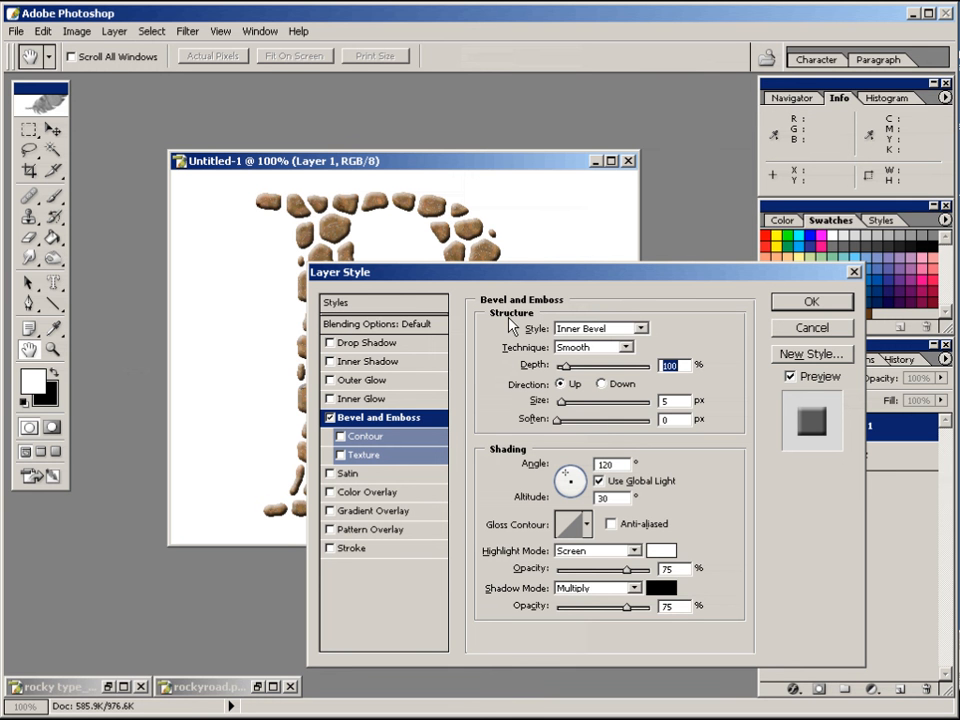
left_click(639, 328)
left_click(606, 355)
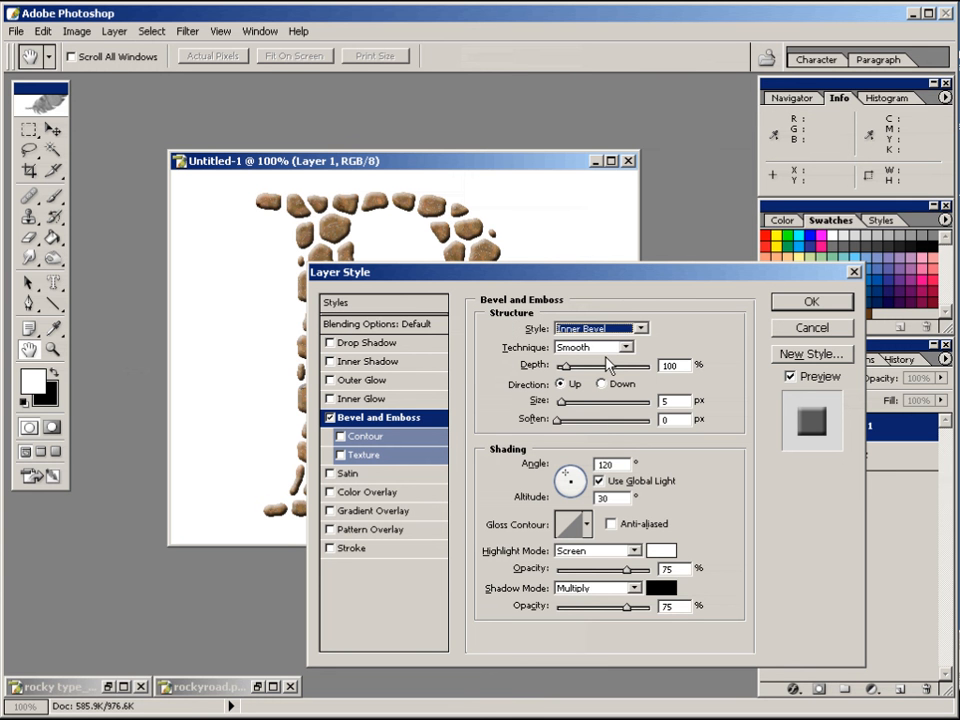
left_click(627, 347)
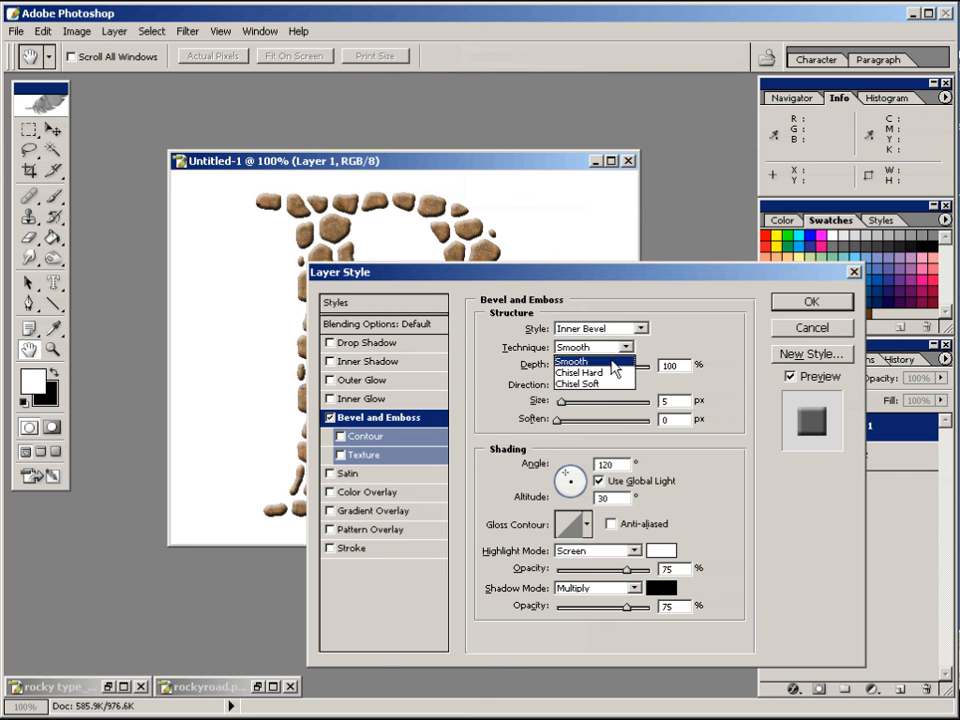
left_click(608, 362)
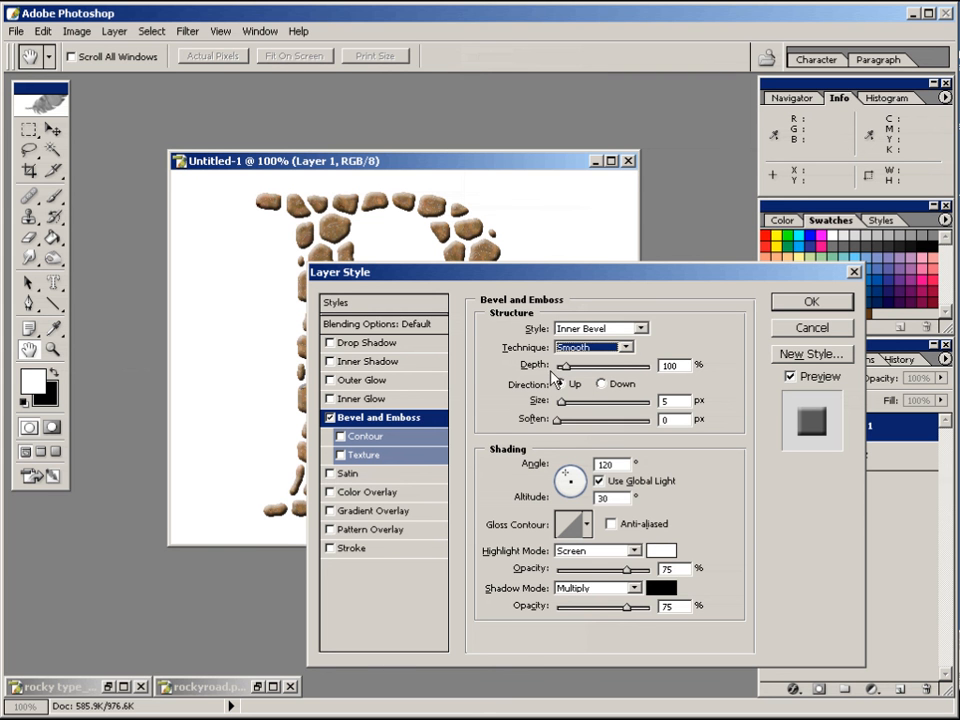
Step: Set the stone bevel's depth to 1000% and its size to 2 px
left_click_drag(566, 370, 656, 372)
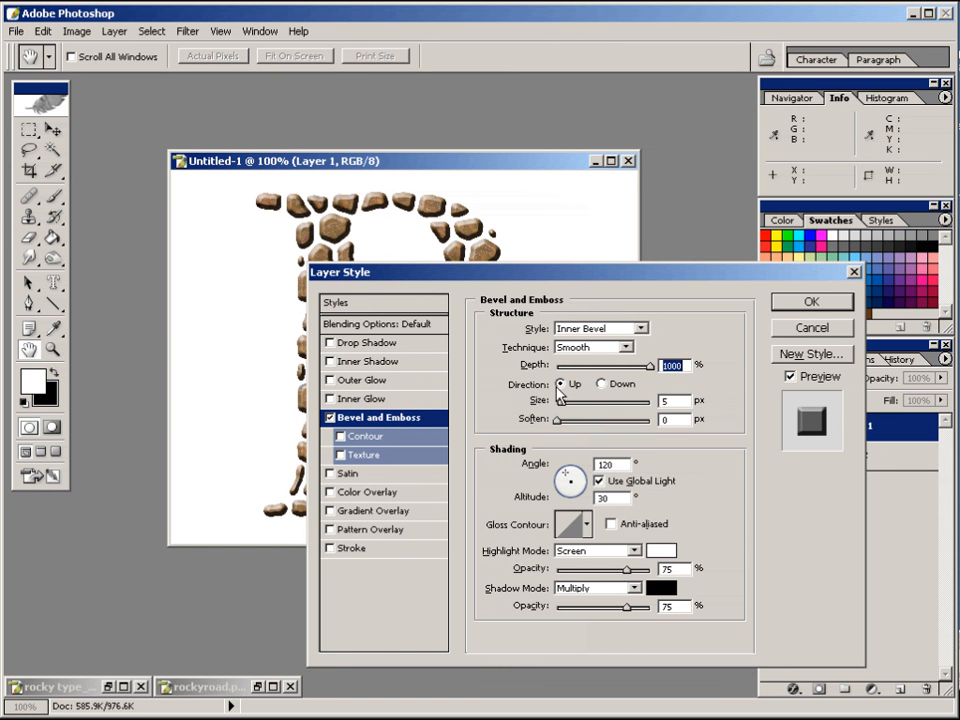
left_click_drag(673, 402, 645, 402)
type("2")
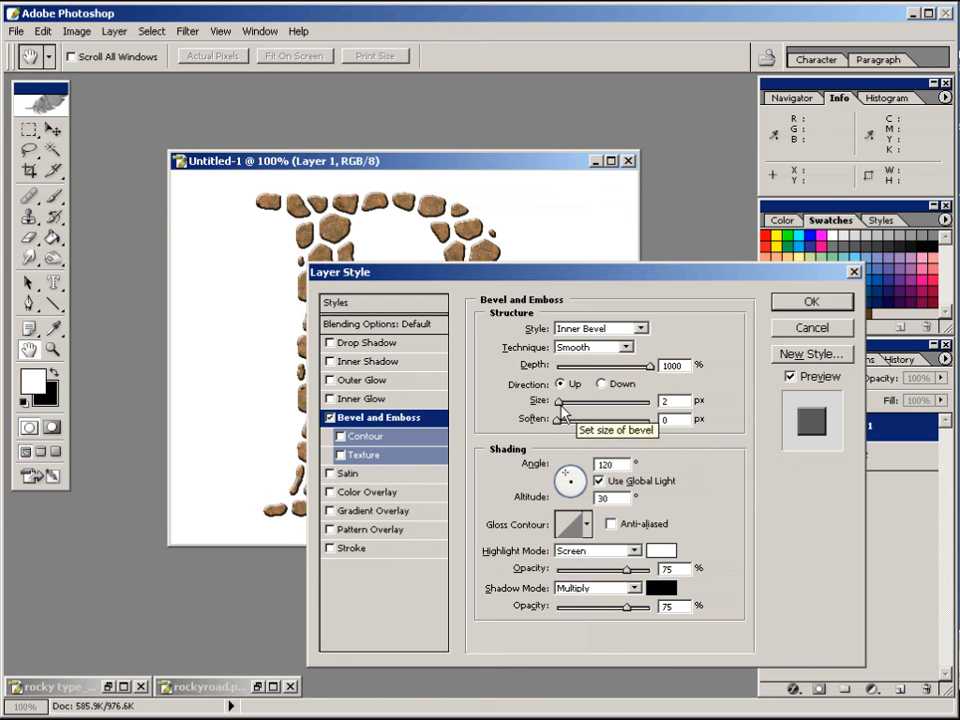
Step: Set the bevel's highlight opacity to 60% and its shadow opacity to 43%
double_click(605, 498)
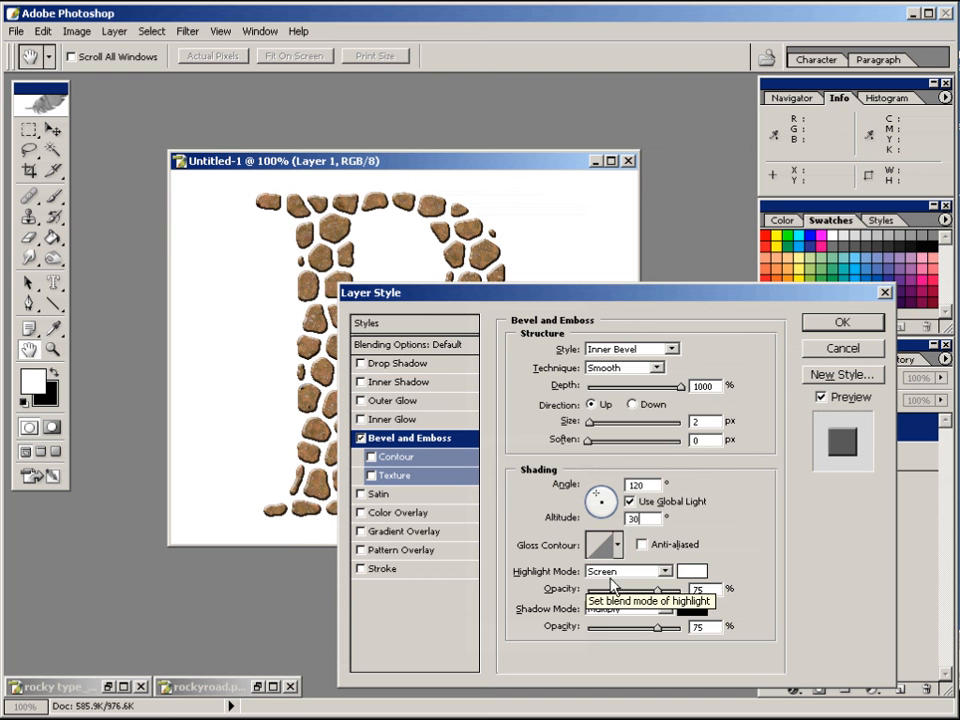
double_click(698, 590)
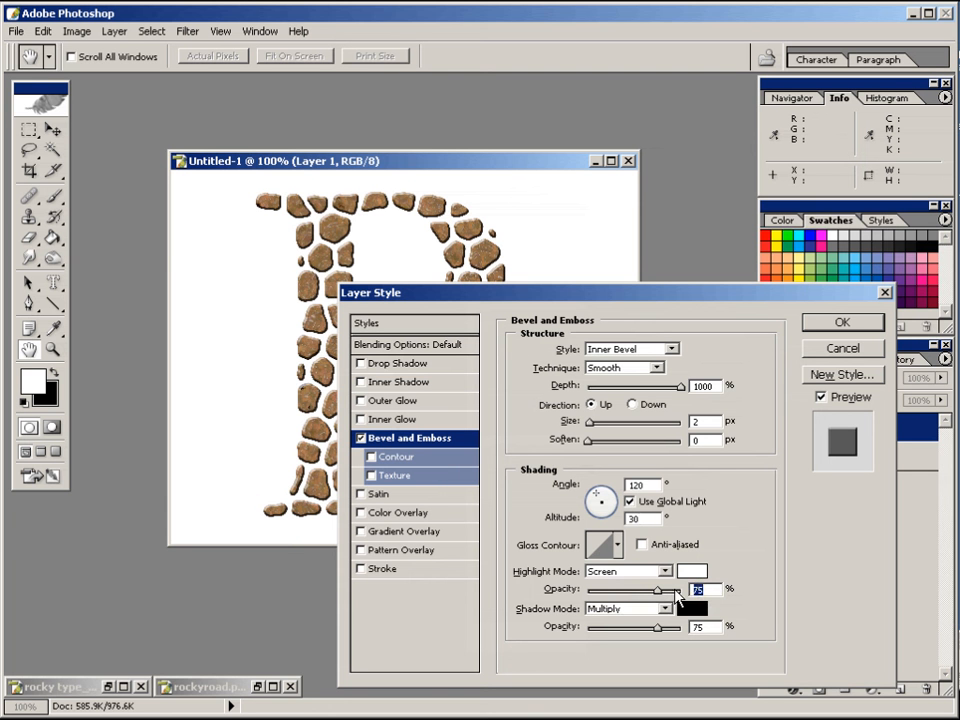
type("60")
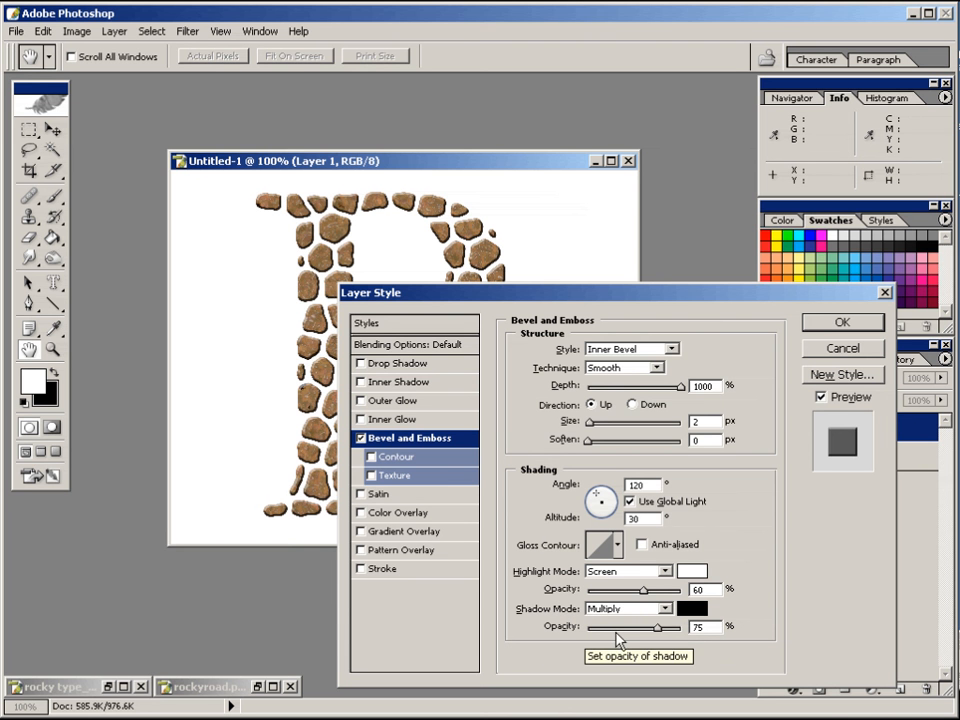
double_click(698, 627)
type("45")
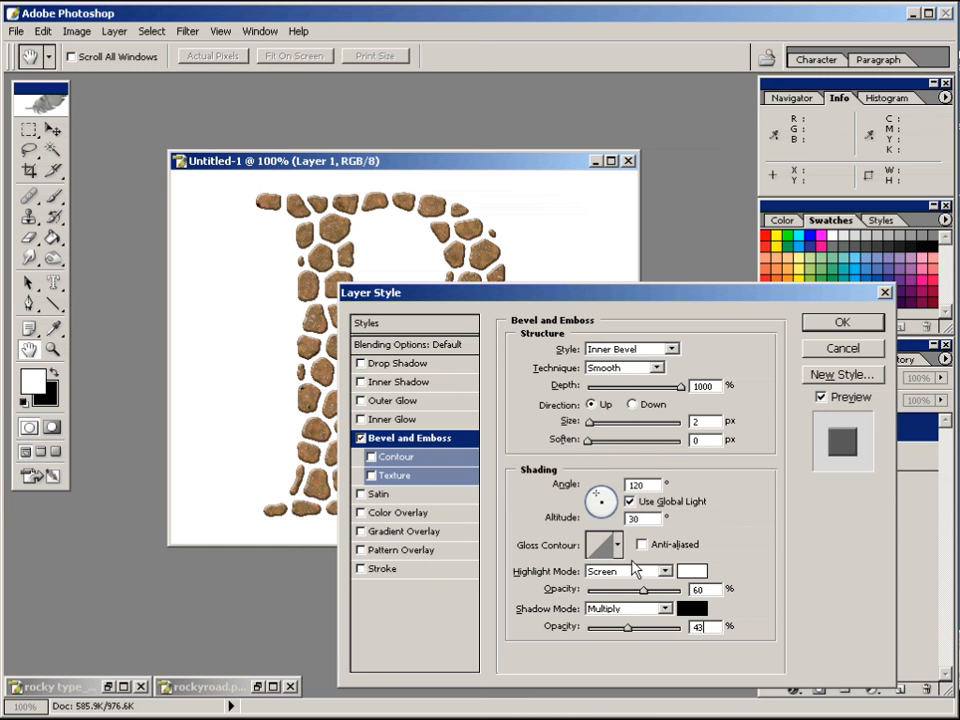
Step: Try several gloss contours on the stone bevel, then restore the straight diagonal one
left_click(619, 546)
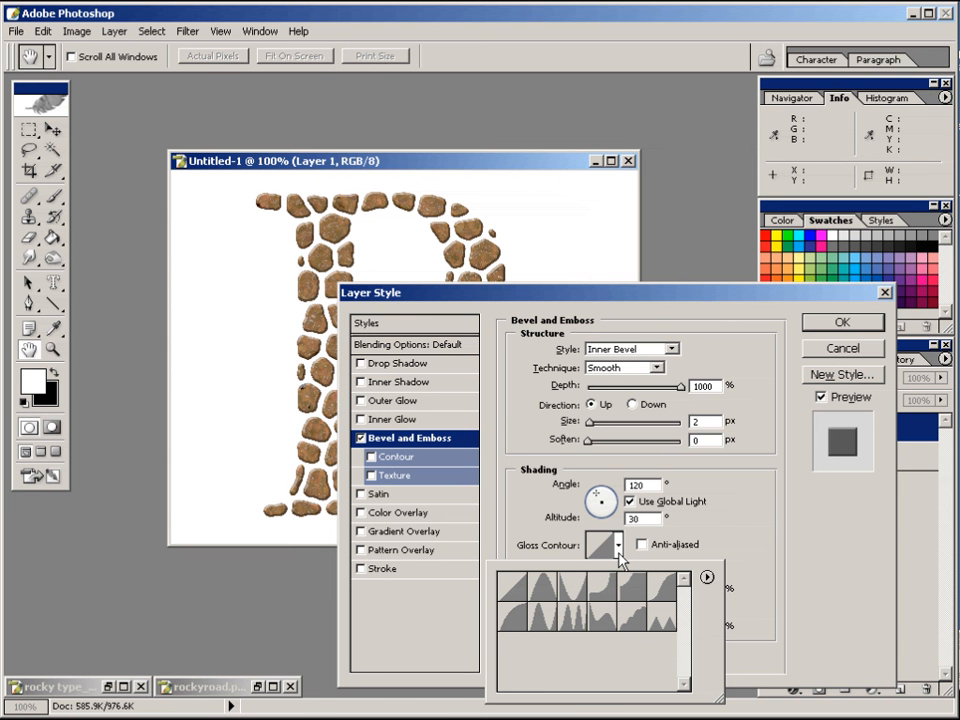
left_click(660, 588)
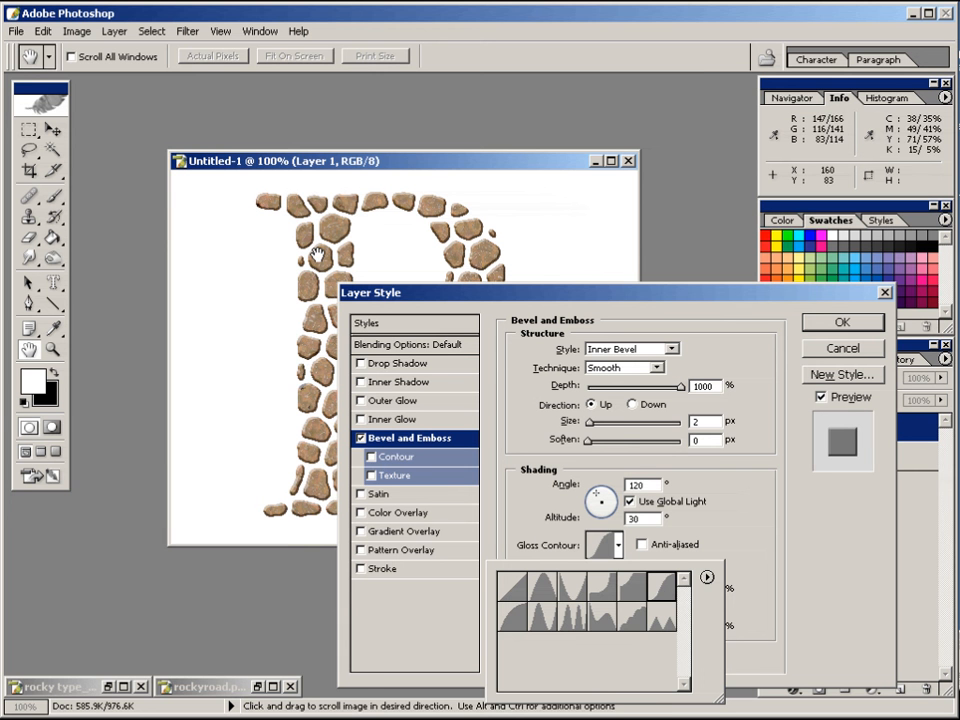
left_click(514, 594)
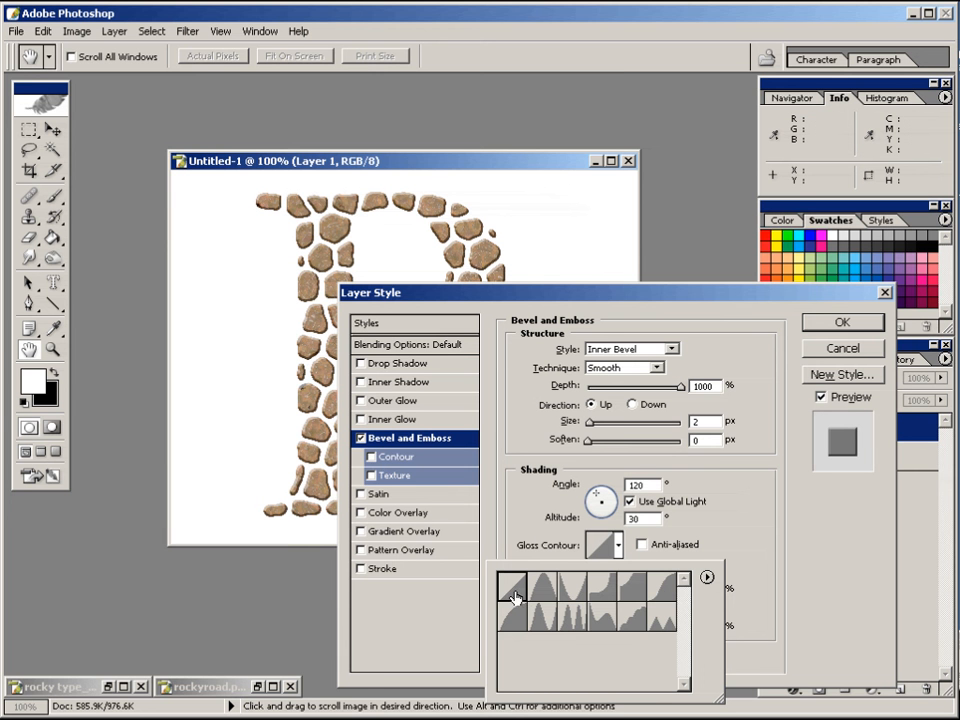
left_click(661, 617)
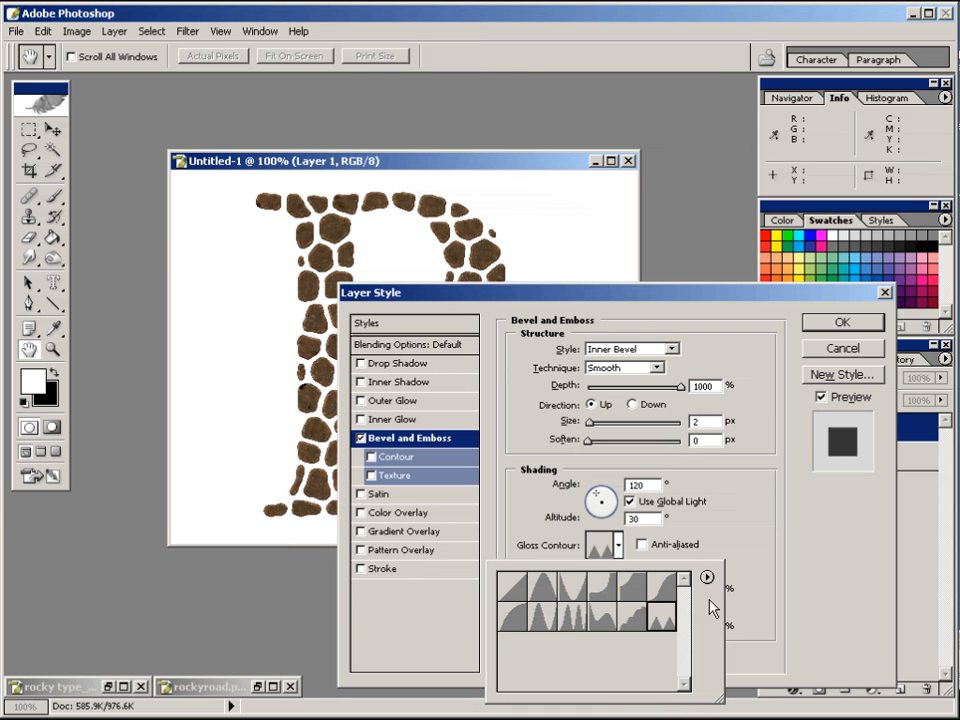
left_click(660, 586)
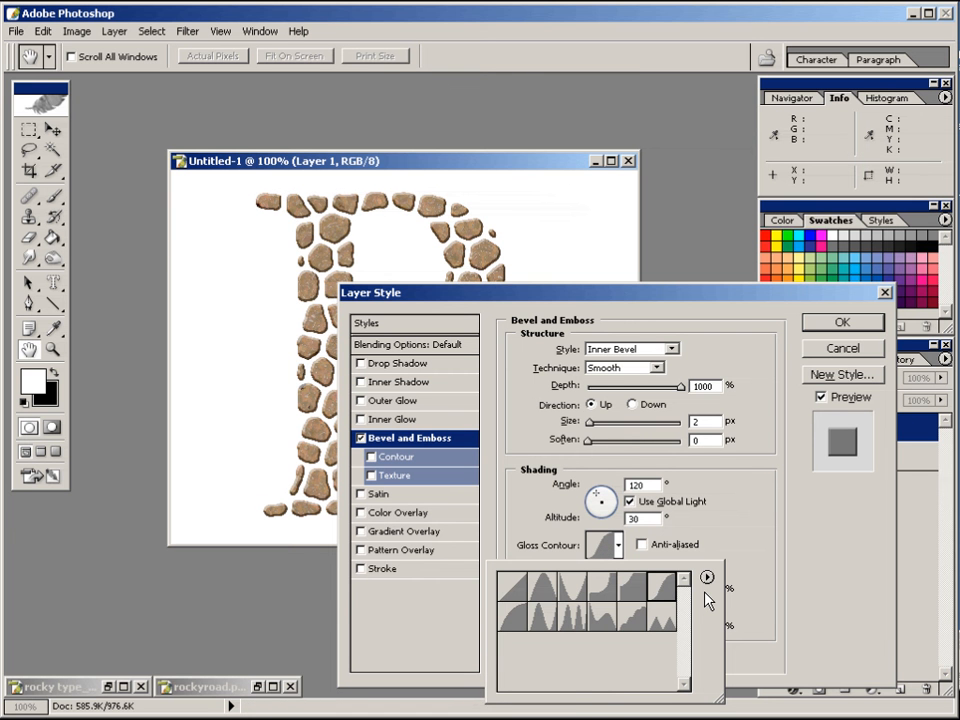
left_click(601, 606)
left_click(555, 612)
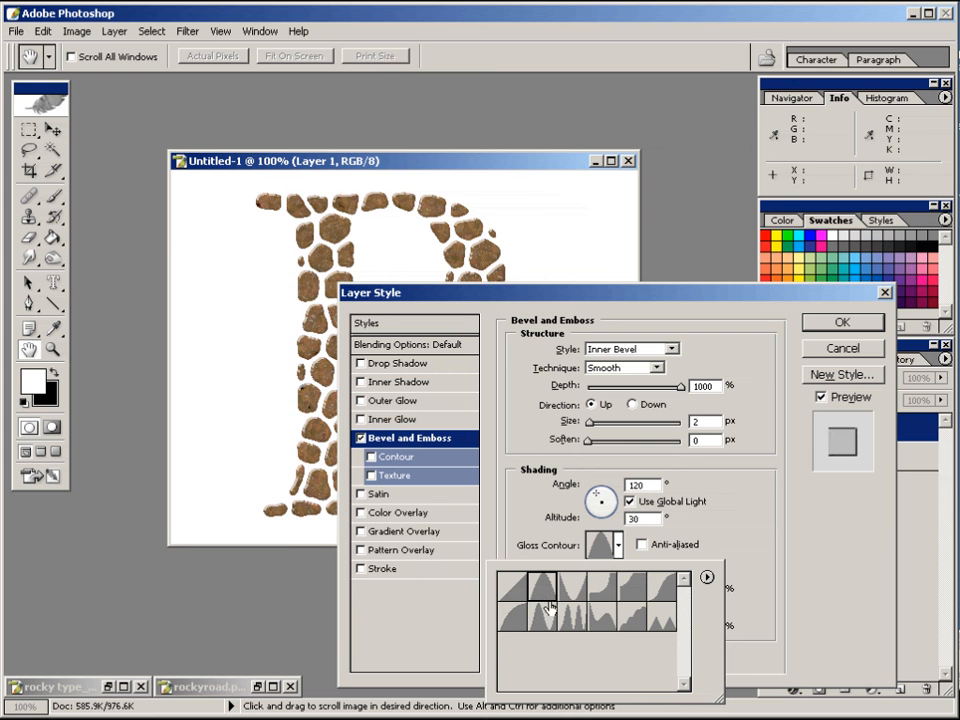
left_click(511, 587)
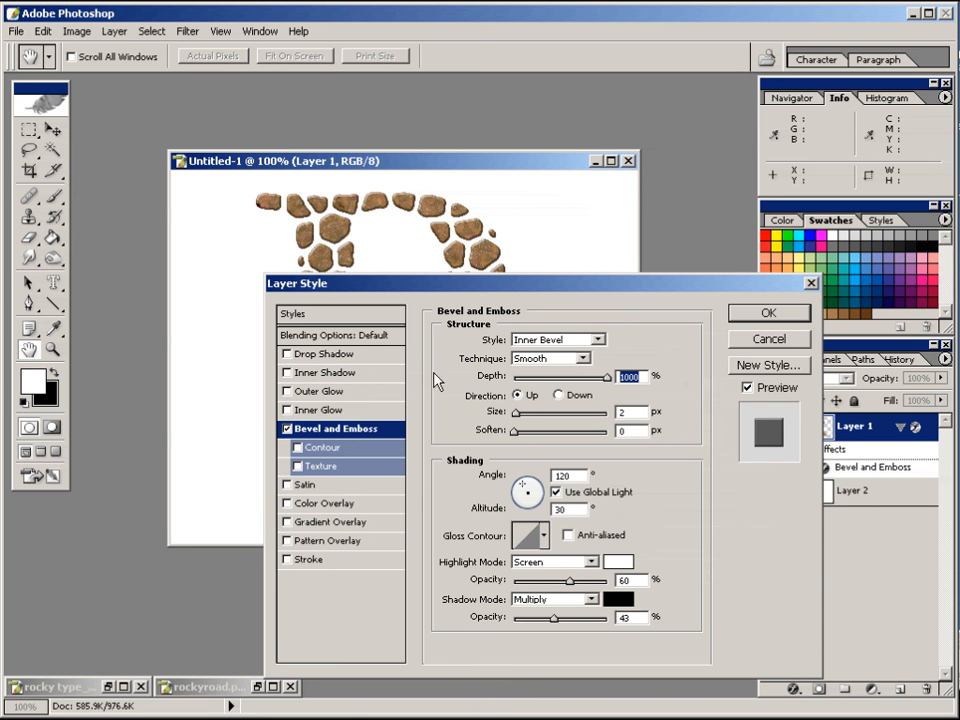
Step: Enable a Multiply drop shadow on the stones in Layer 1 with 80% opacity
left_click(305, 356)
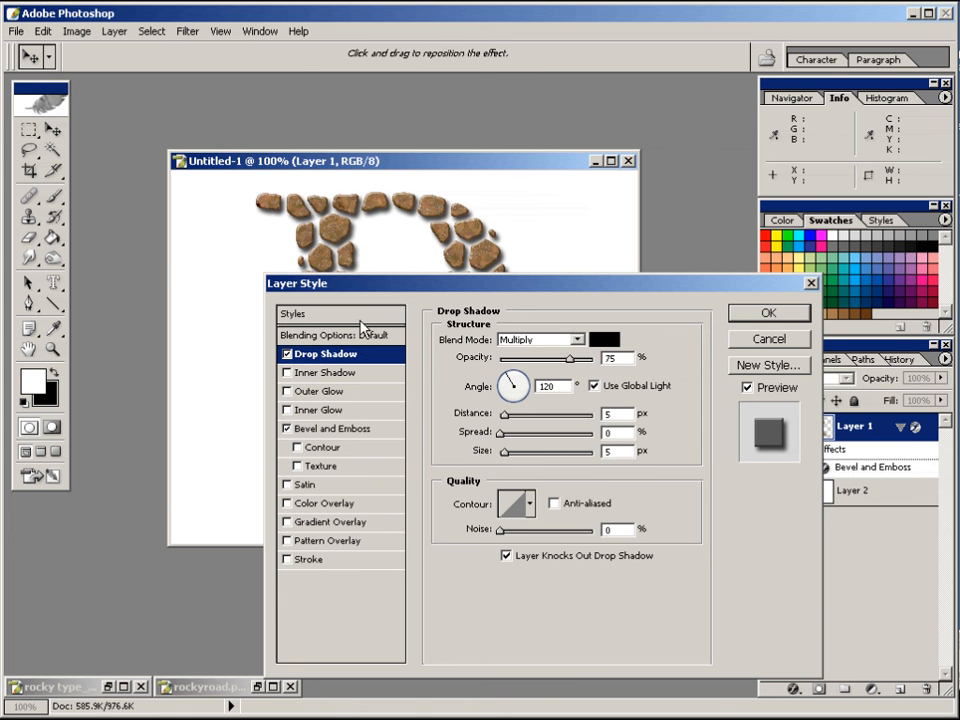
left_click_drag(373, 289, 366, 297)
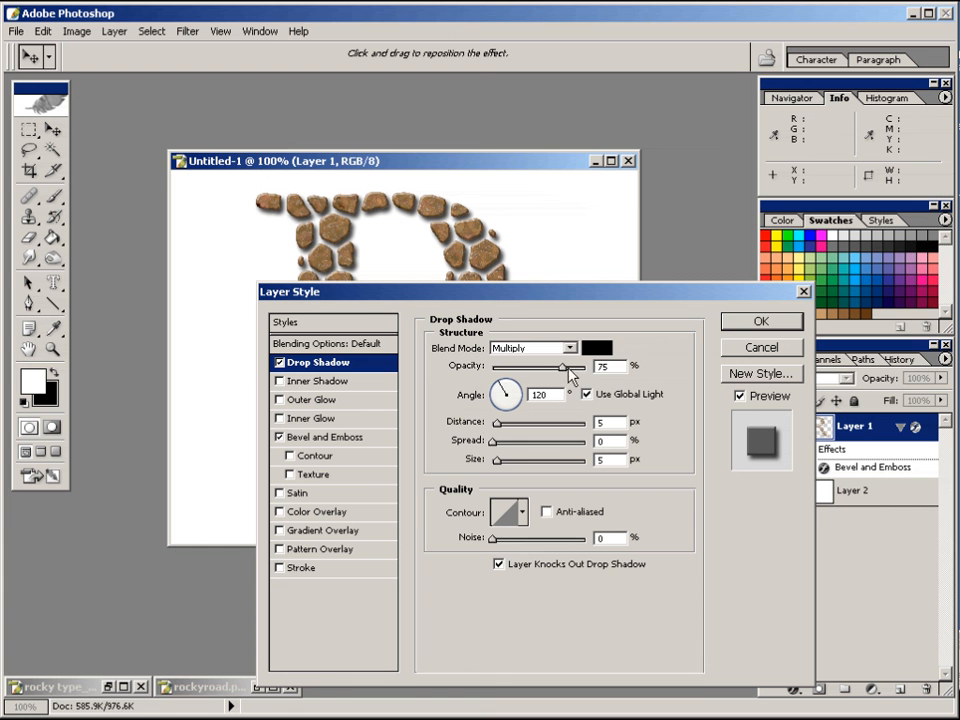
left_click(557, 368)
left_click_drag(557, 372, 567, 374)
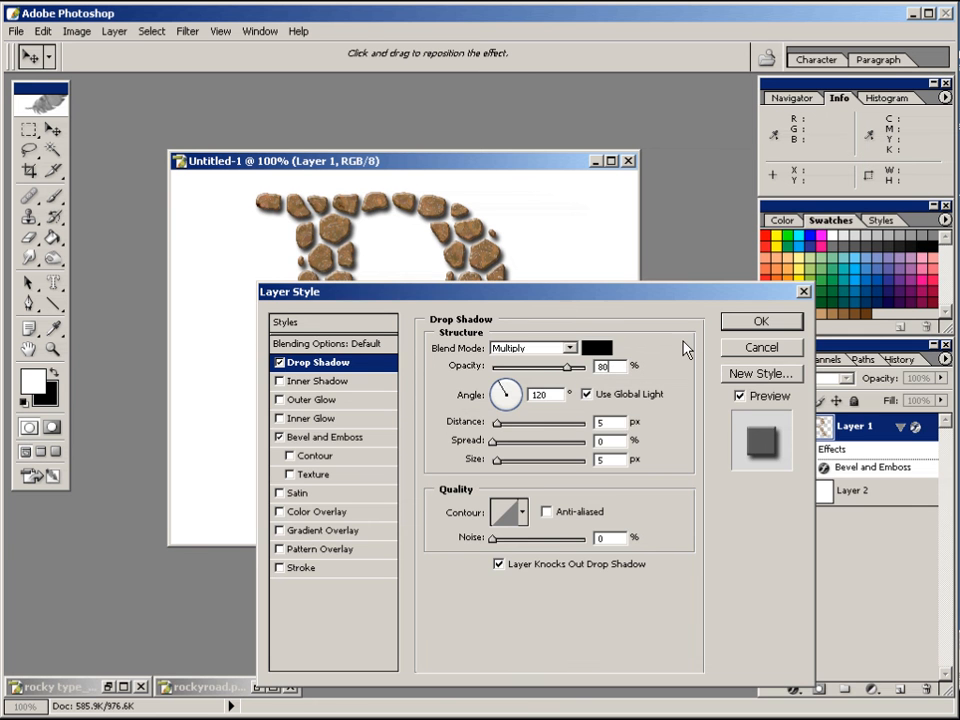
Step: Refine the stones' drop shadow to distance 2 px, size 3 px and opacity 86%
left_click_drag(562, 293, 683, 340)
left_click_drag(727, 470, 705, 470)
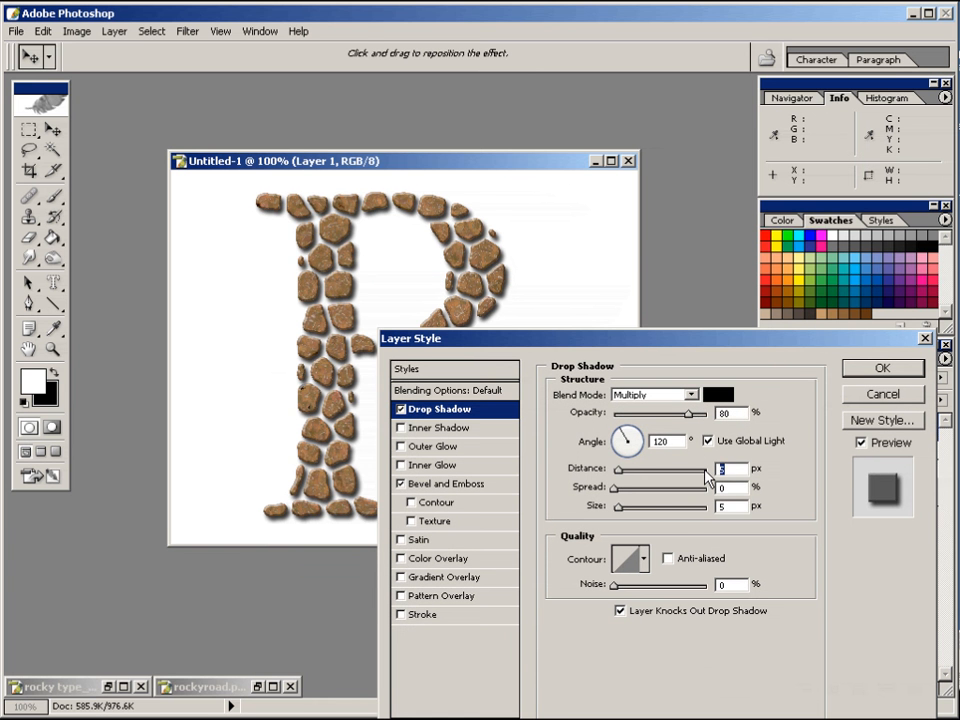
type("1")
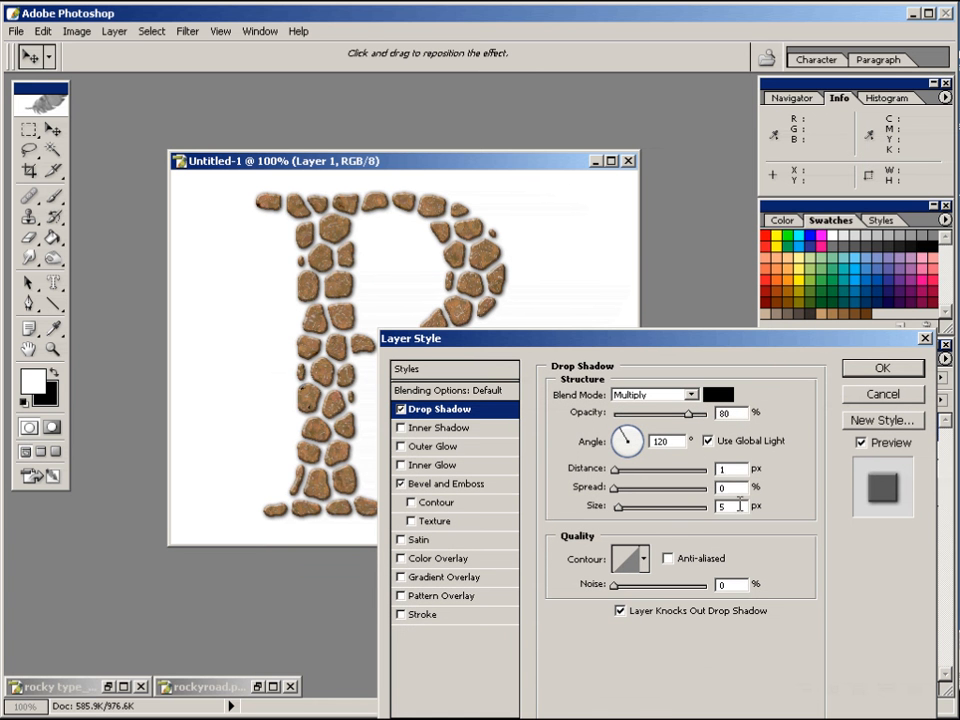
type("3")
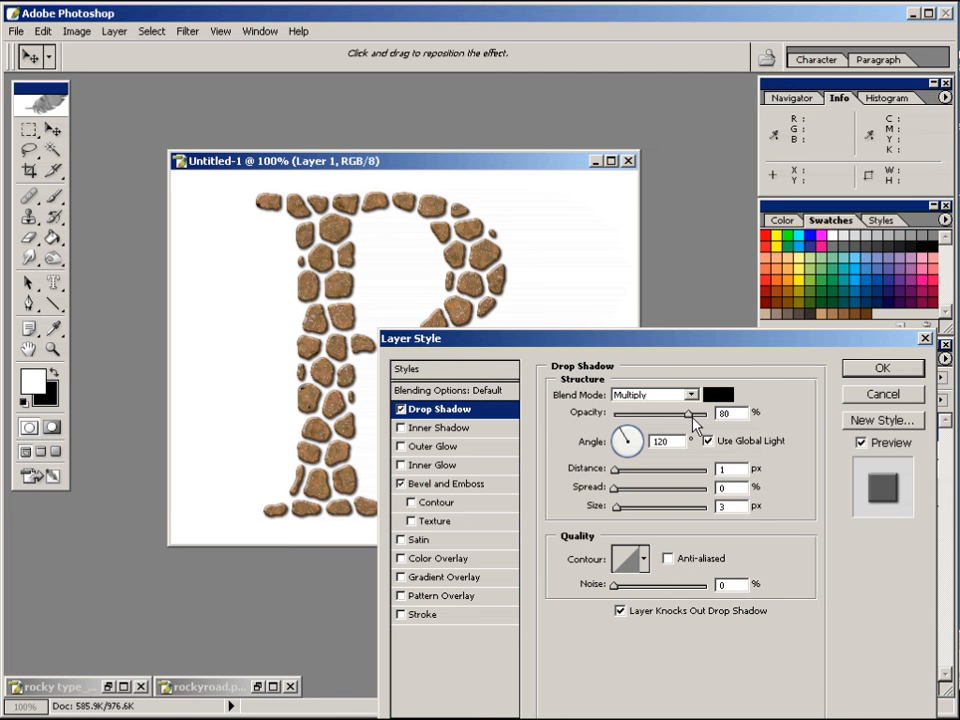
left_click_drag(692, 413, 705, 413)
left_click_drag(614, 469, 615, 477)
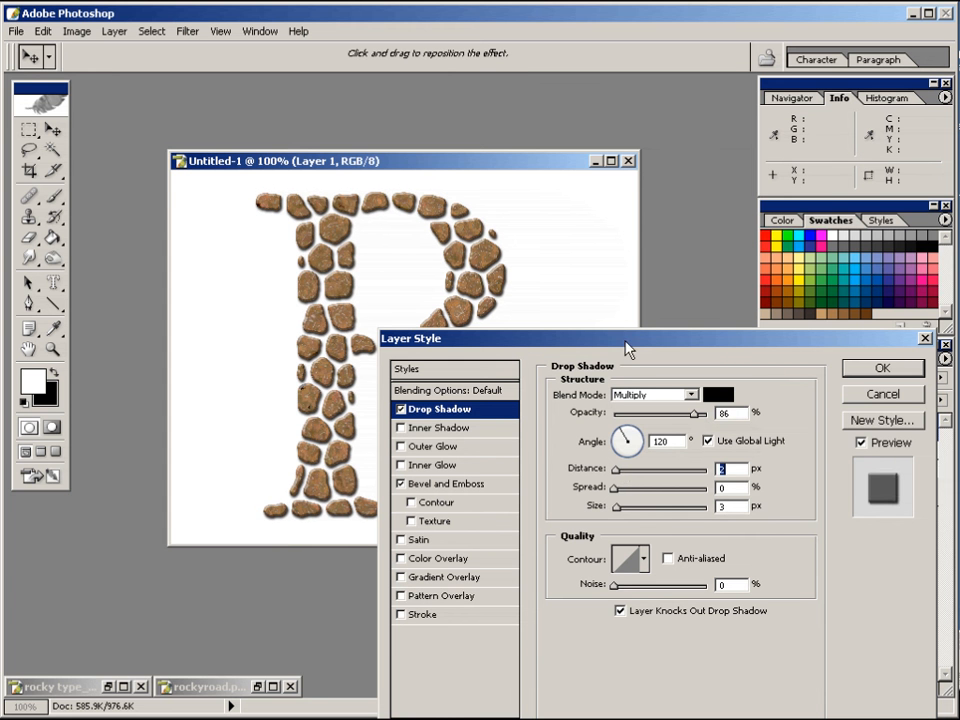
Step: Apply the bevel and drop shadow styles to Layer 1 and reposition the Untitled-1 window
left_click_drag(624, 345, 624, 327)
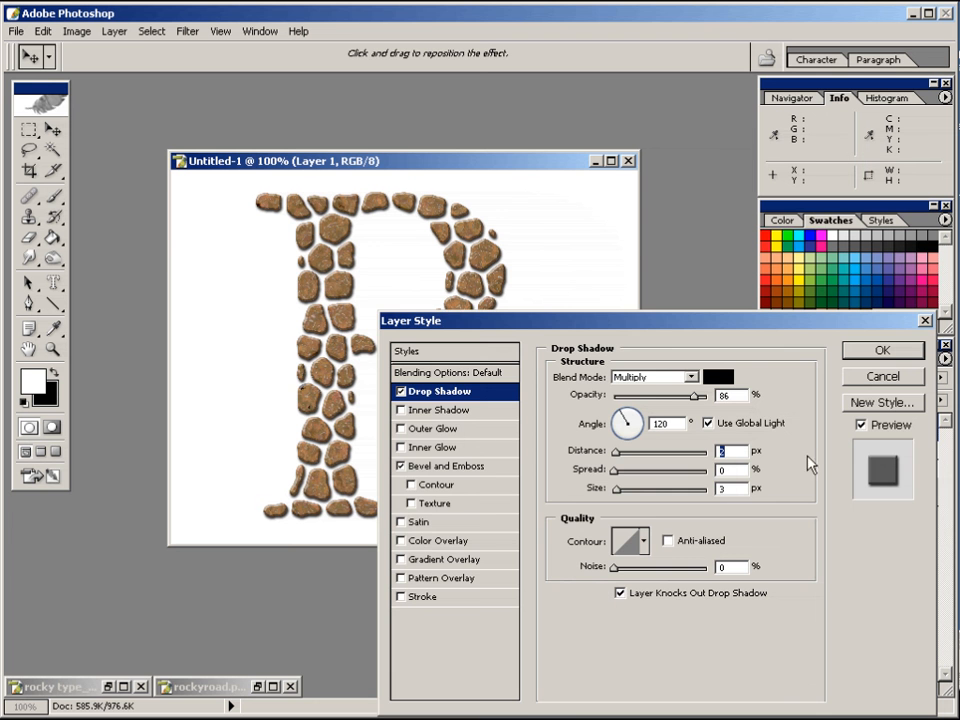
left_click(874, 356)
key("g")
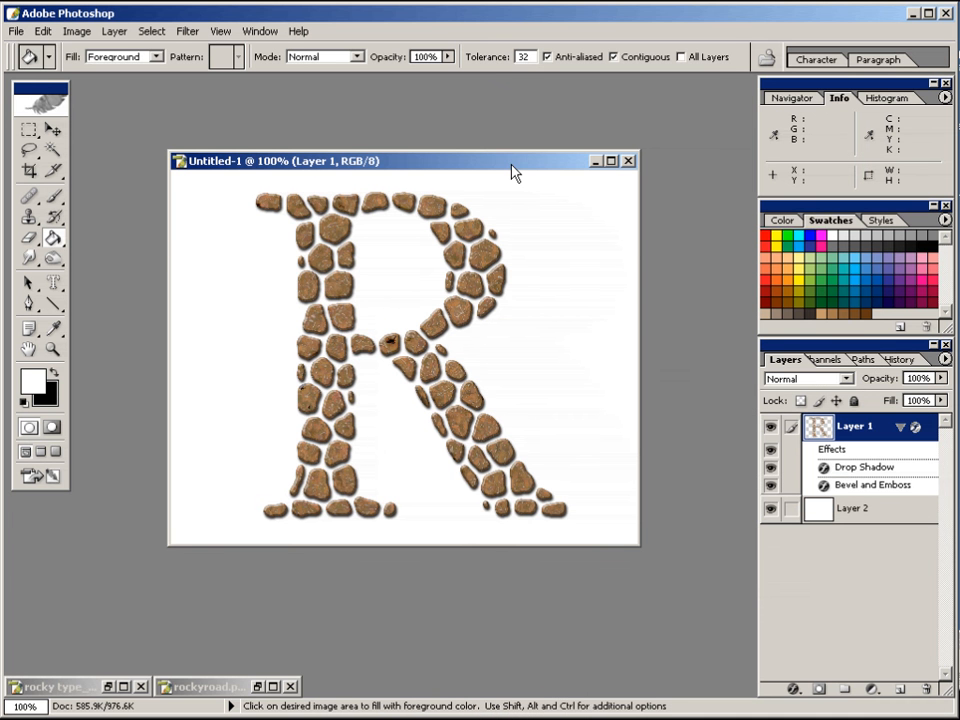
left_click_drag(511, 172, 527, 174)
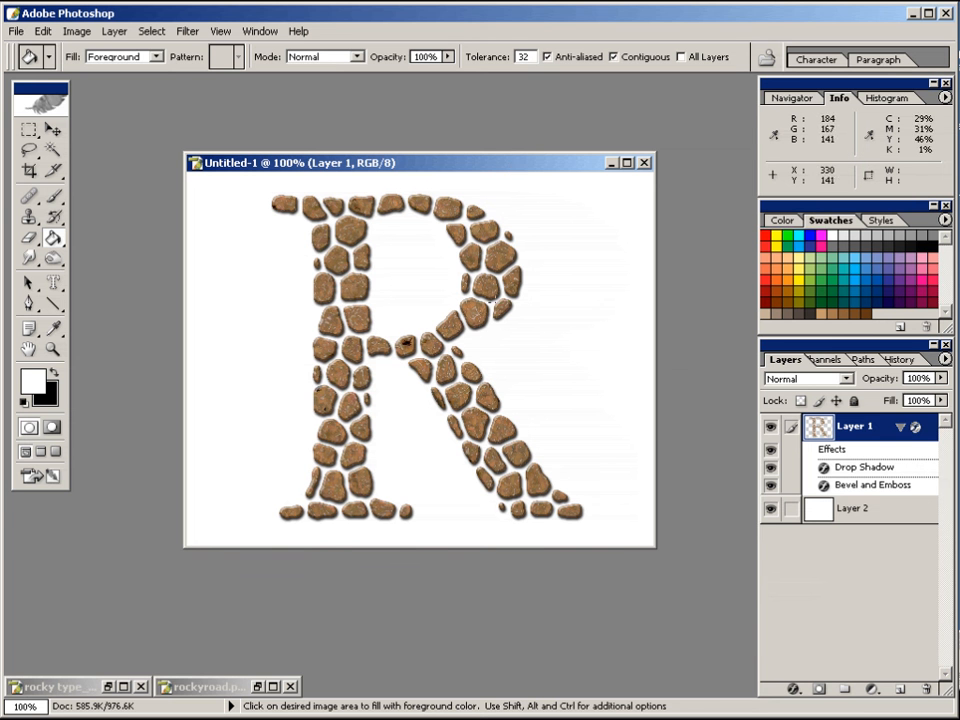
Step: Adjust the brightness of the stones in Layer 1 to +16 and their contrast to +22
left_click(70, 30)
mouse_move(92, 75)
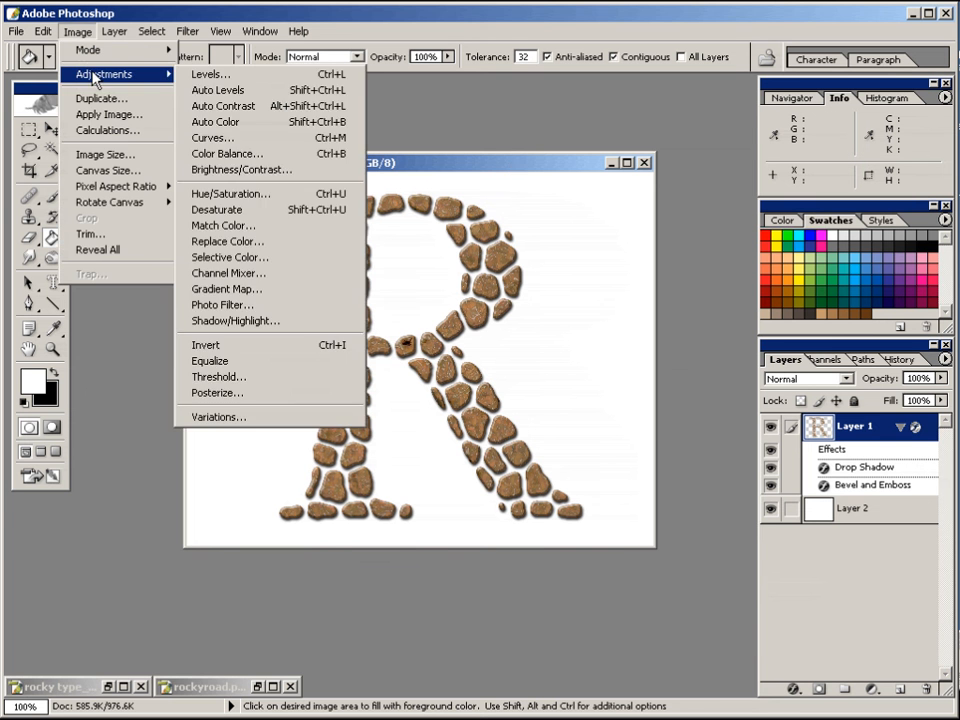
left_click(218, 167)
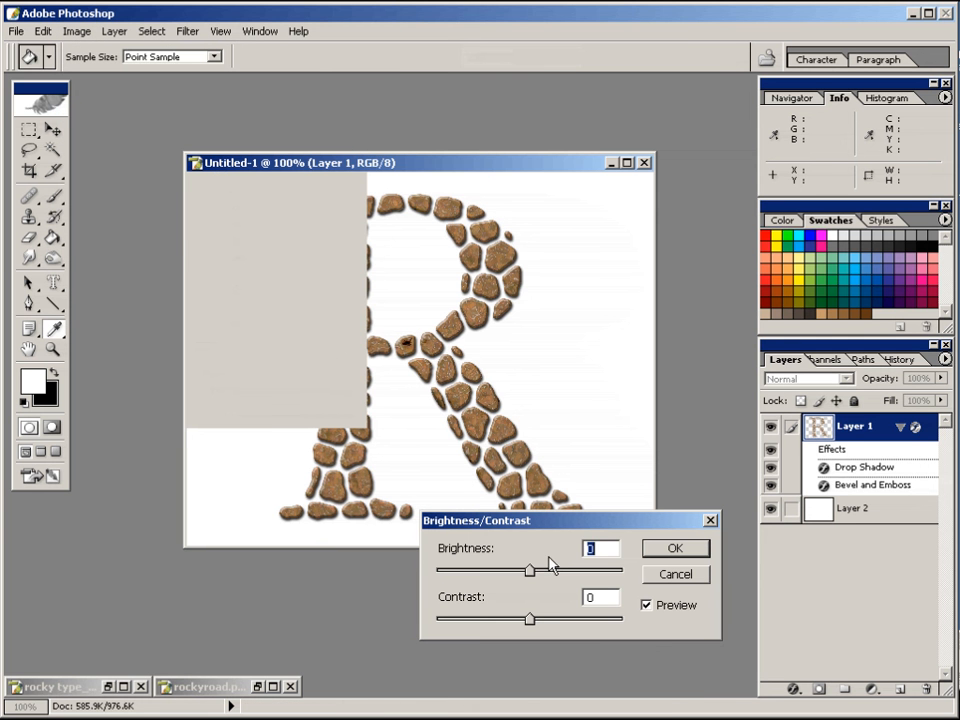
left_click(549, 572)
left_click(553, 620)
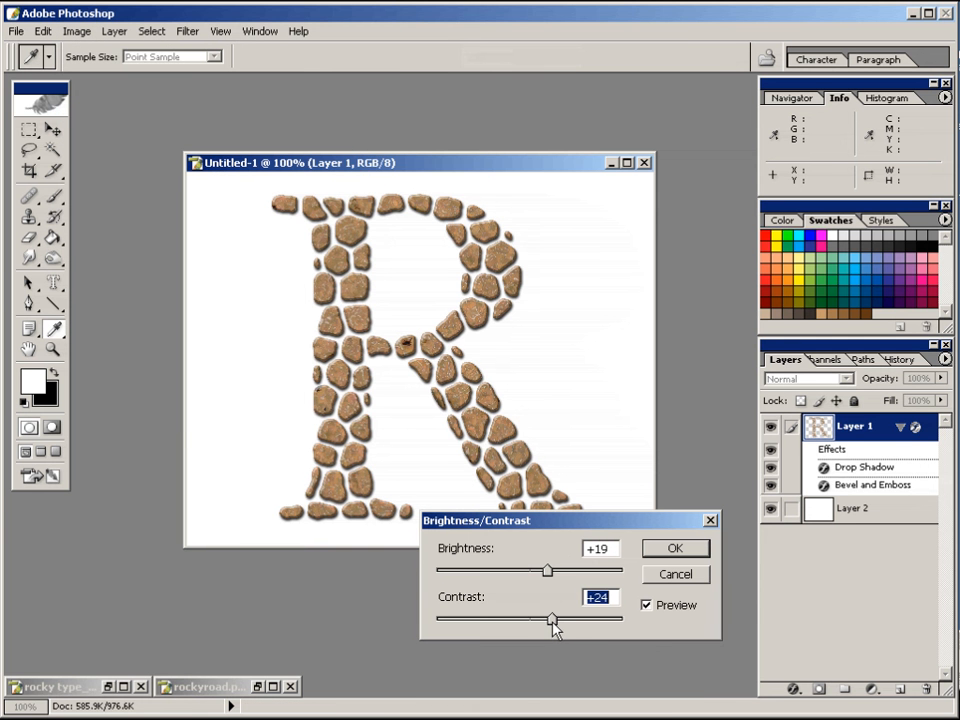
left_click(550, 619)
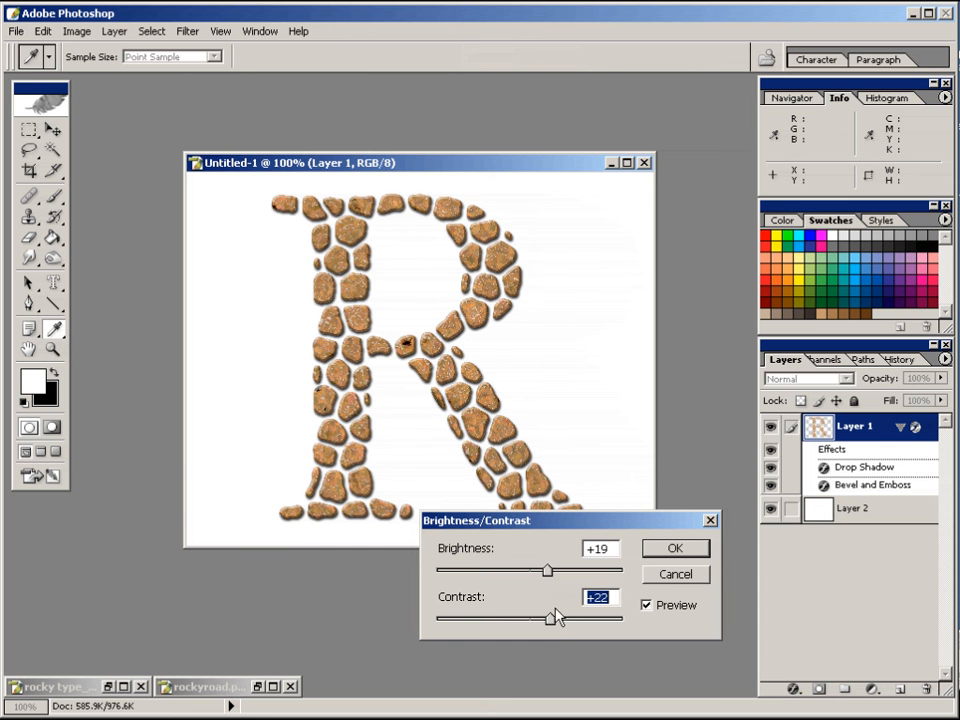
left_click_drag(547, 571, 544, 571)
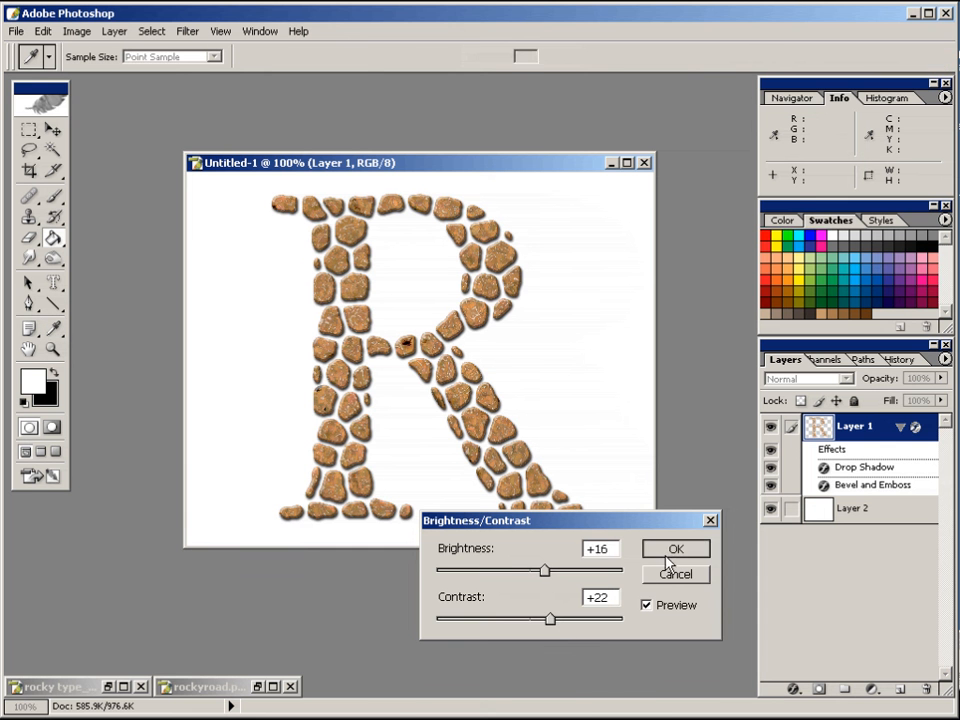
left_click(668, 551)
key("g")
Step: Adjust the stones' color with Hue/Saturation, setting hue to +13, saturation to -44 and lightness to 0
left_click(88, 31)
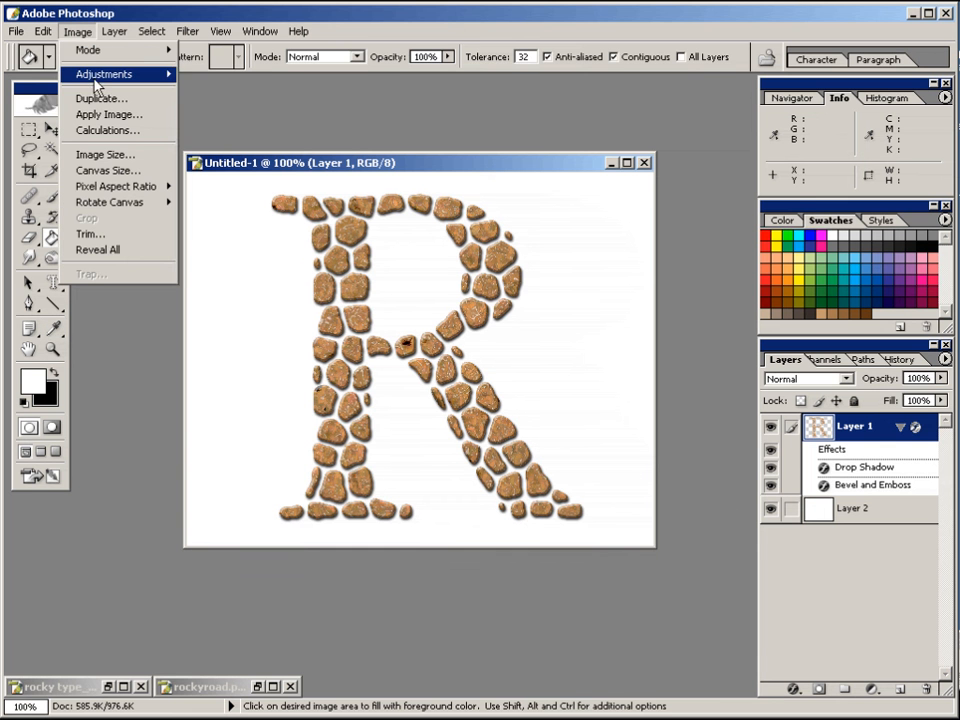
mouse_move(96, 135)
left_click(240, 196)
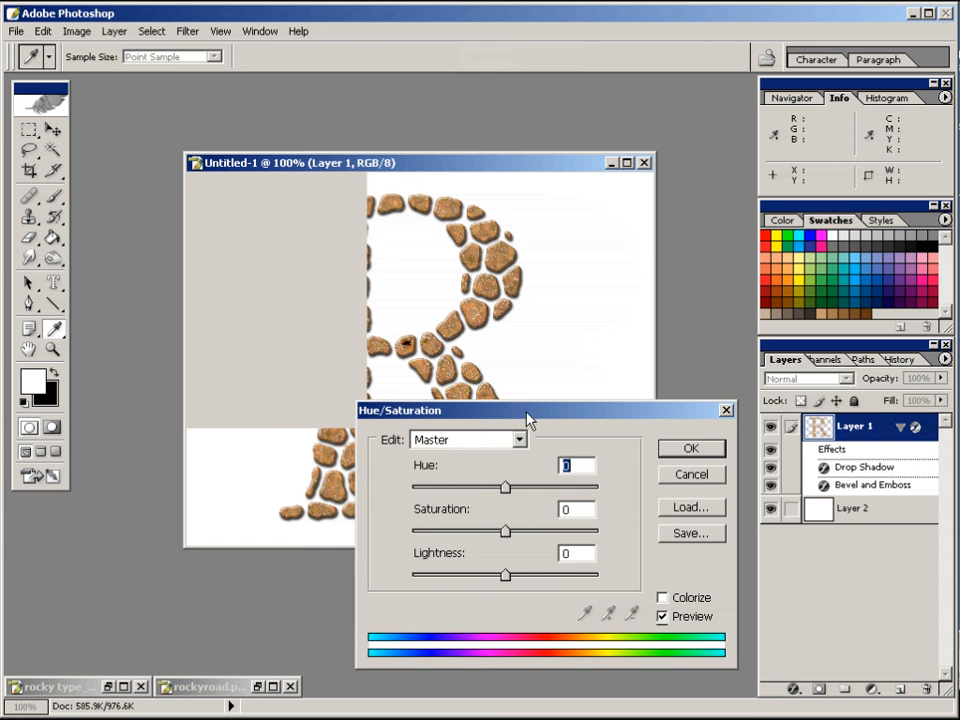
left_click_drag(527, 412, 590, 424)
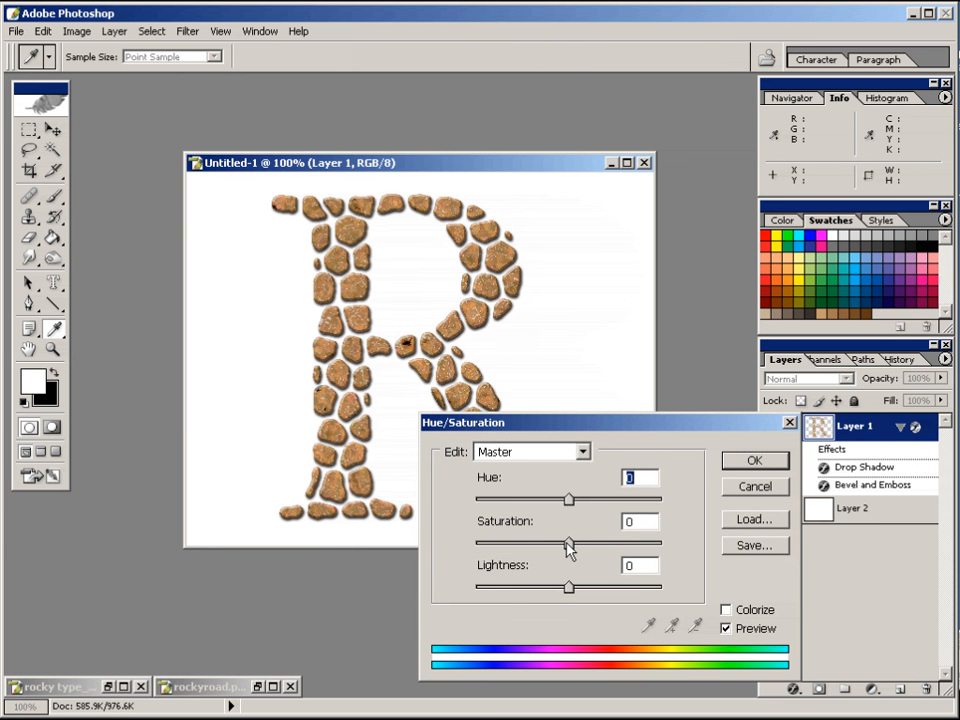
left_click_drag(568, 543, 519, 546)
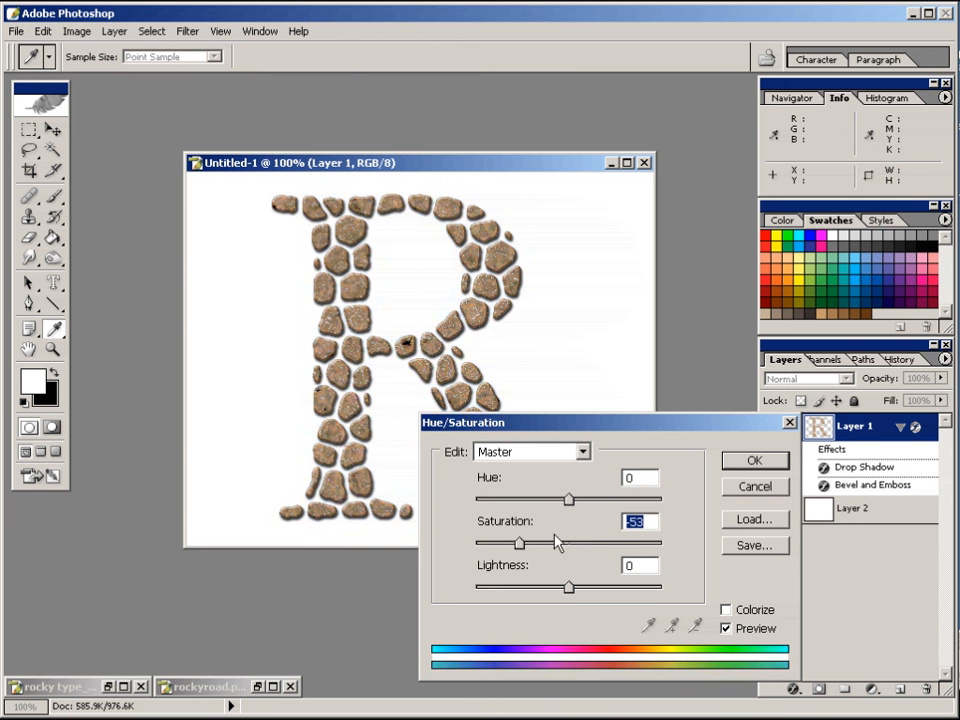
left_click_drag(568, 499, 581, 500)
mouse_move(519, 543)
left_mouse_down()
mouse_move(537, 544)
mouse_move(527, 545)
left_mouse_up()
left_click(597, 588)
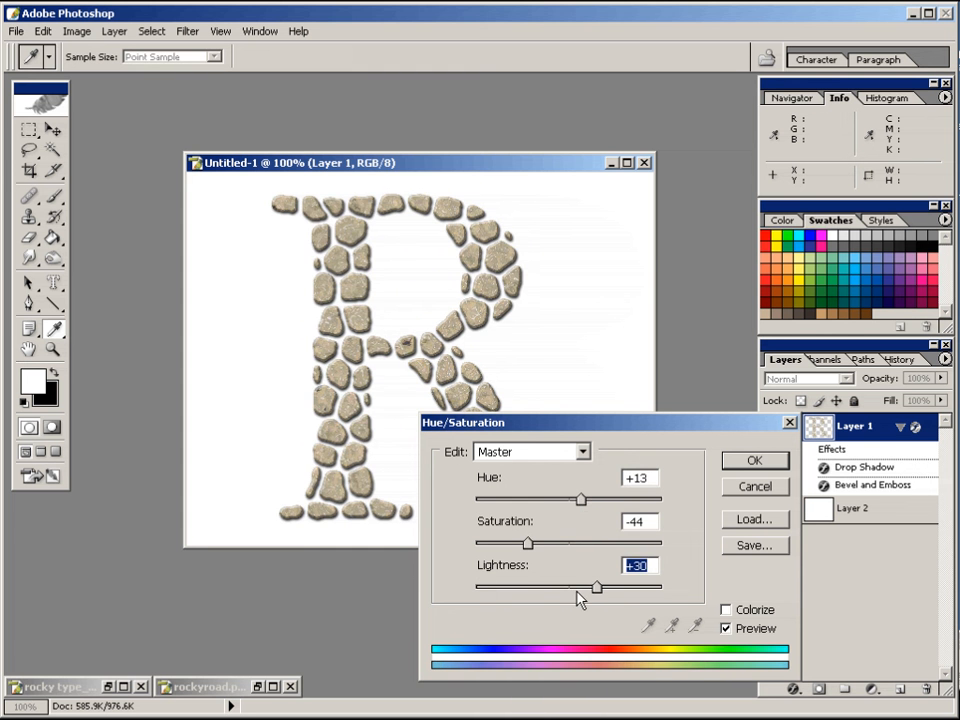
left_click_drag(574, 589, 569, 589)
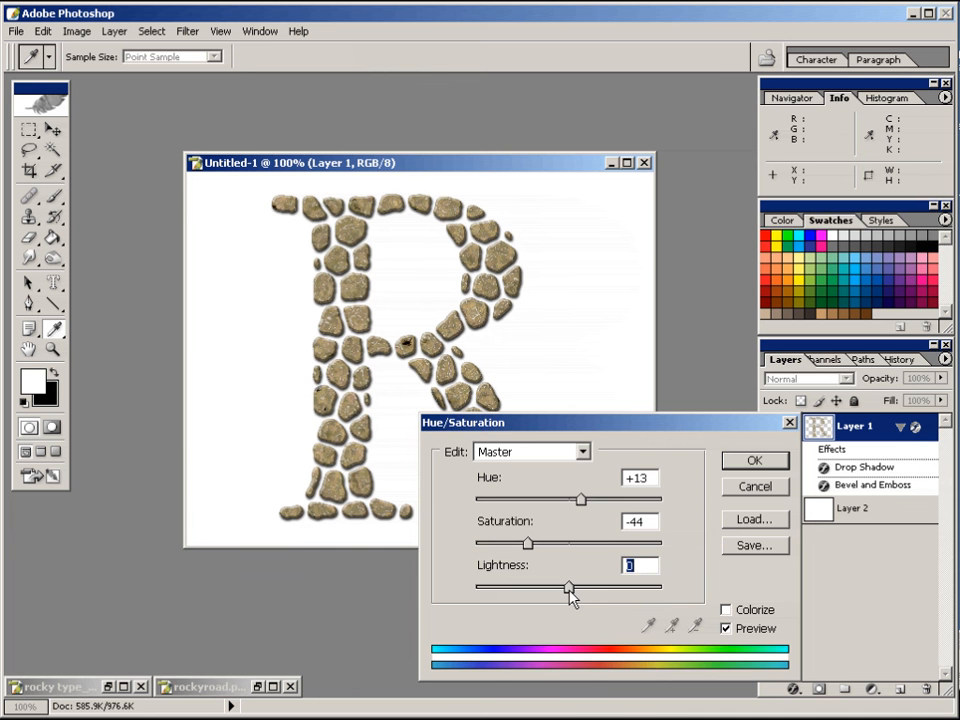
left_click(759, 465)
key("g")
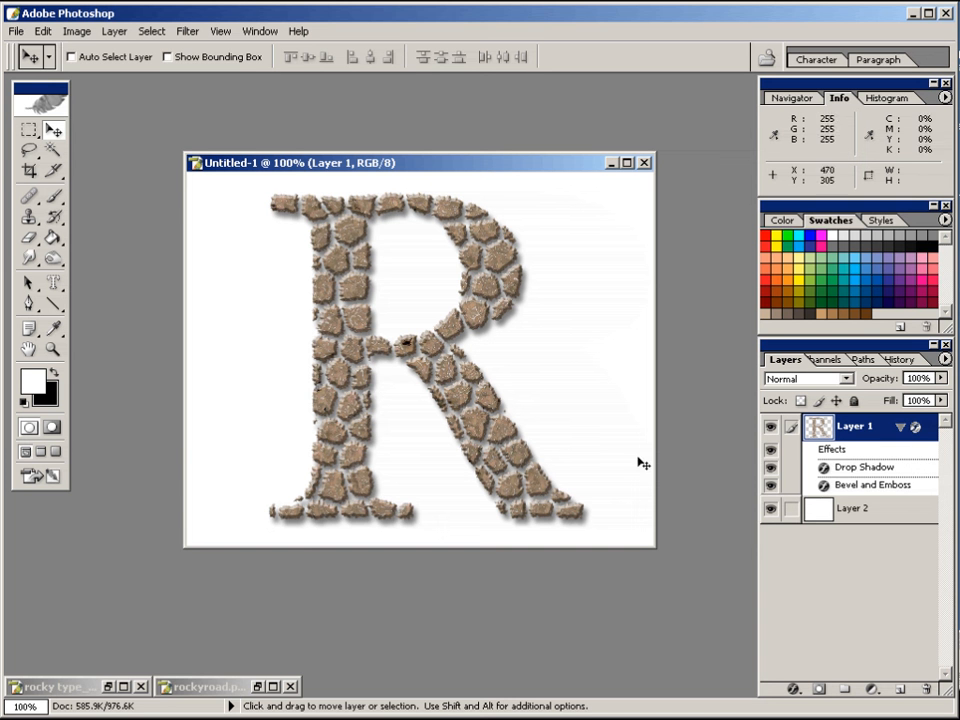
Step: Reopen Layer 1's bevel settings, try the Chisel Soft technique, and restore Chisel Hard
double_click(824, 487)
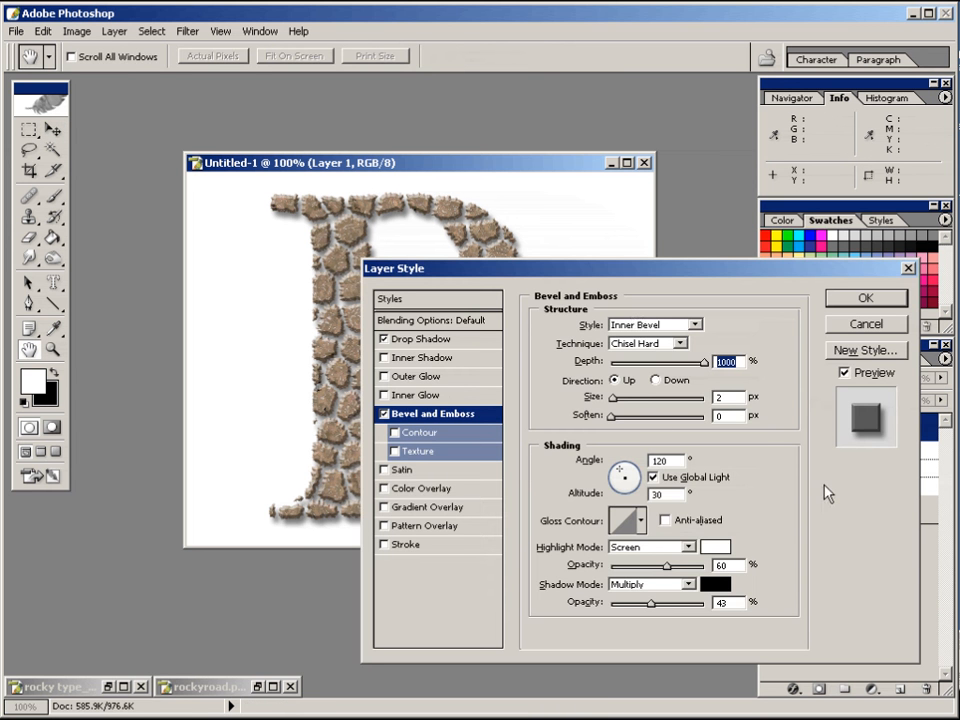
left_click_drag(638, 223, 607, 280)
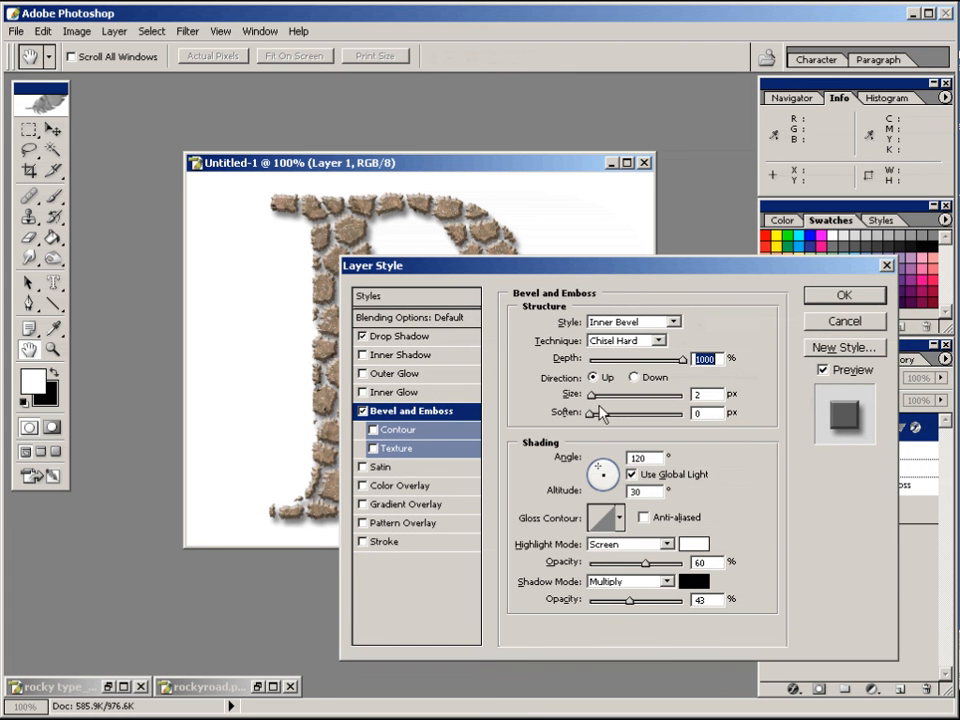
left_click(658, 340)
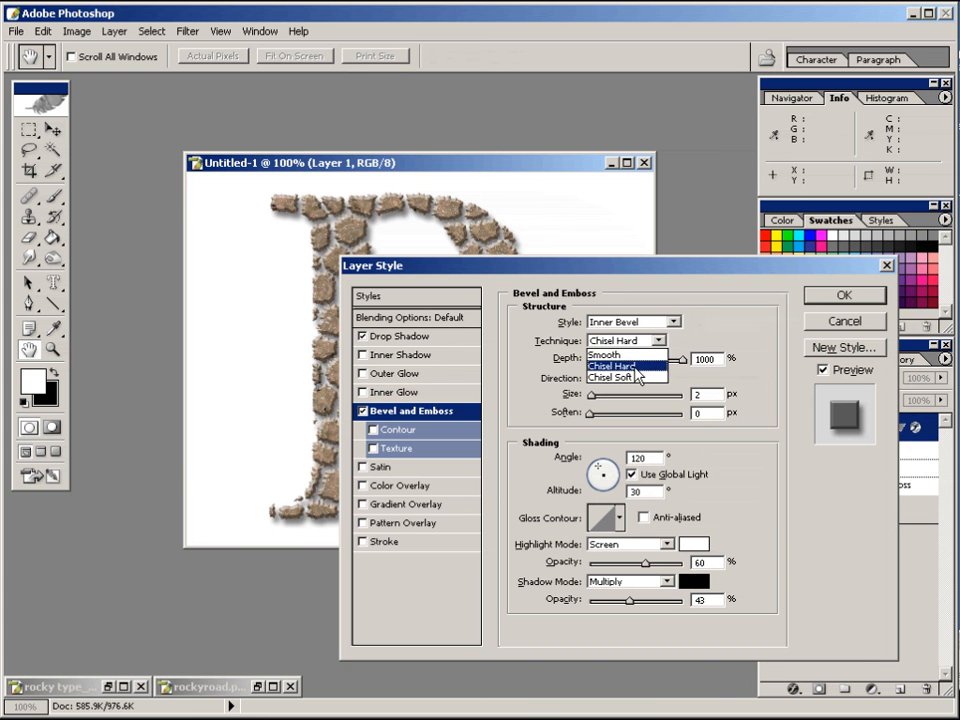
left_click(636, 368)
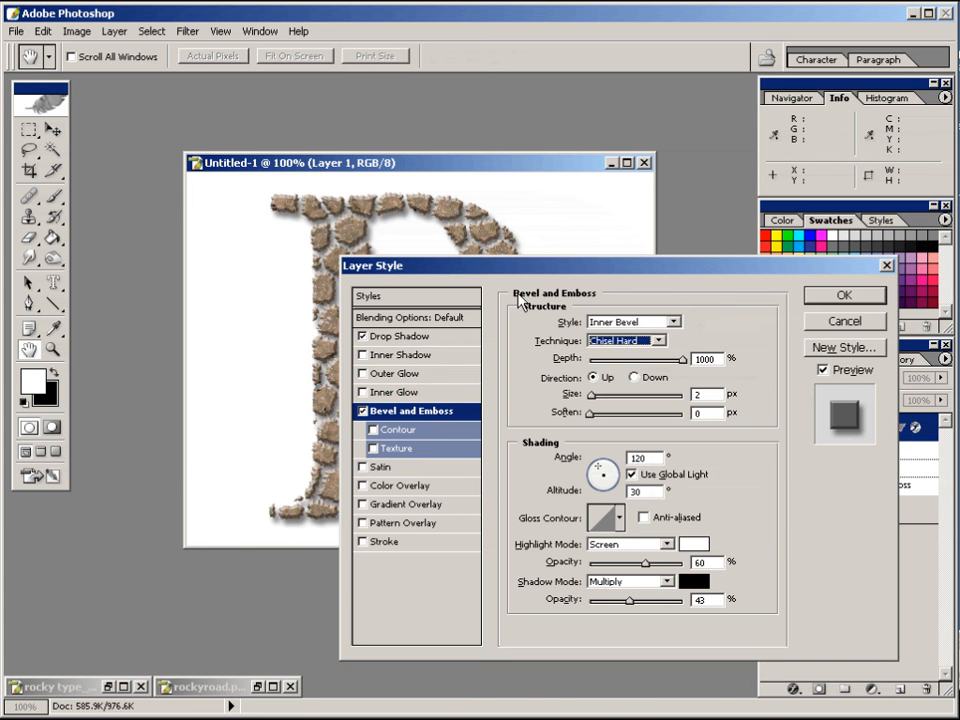
left_click(659, 342)
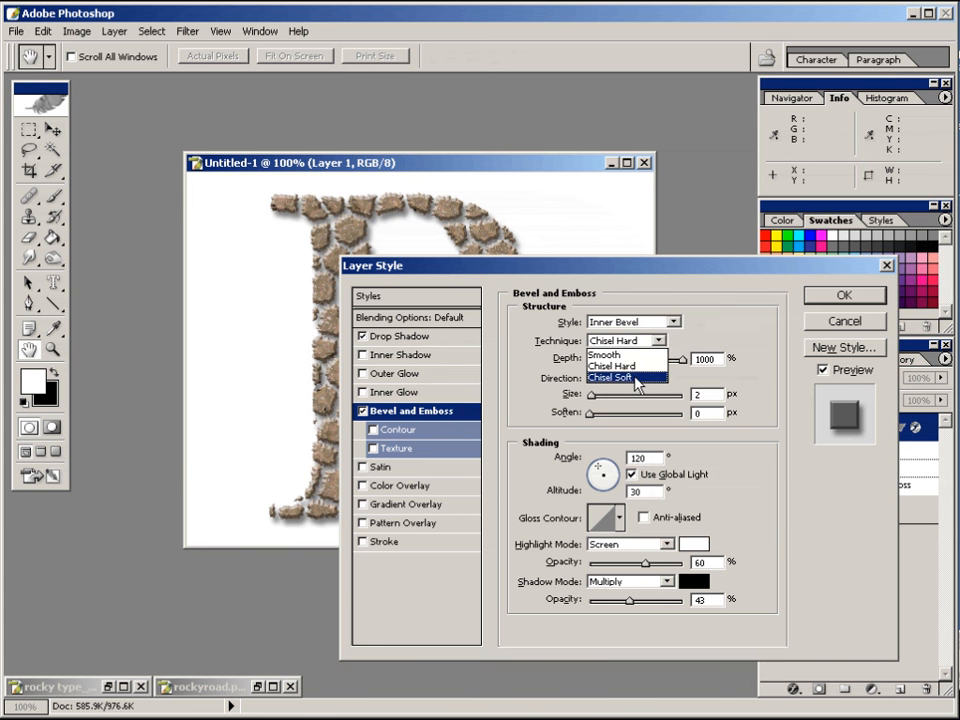
left_click(636, 380)
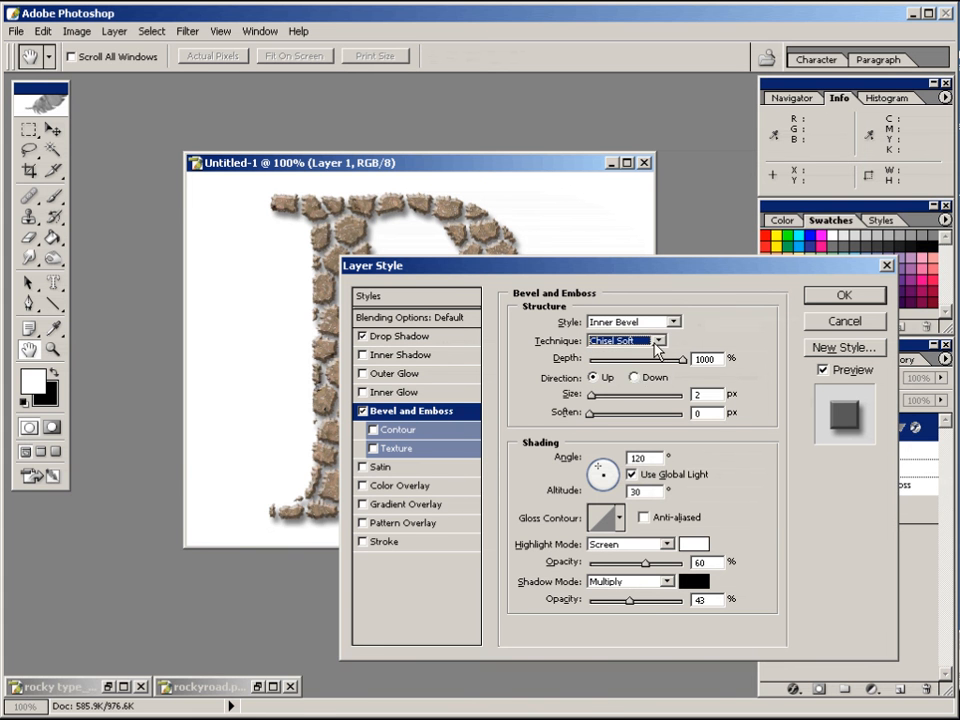
left_click(657, 341)
left_click(641, 367)
key("Tab")
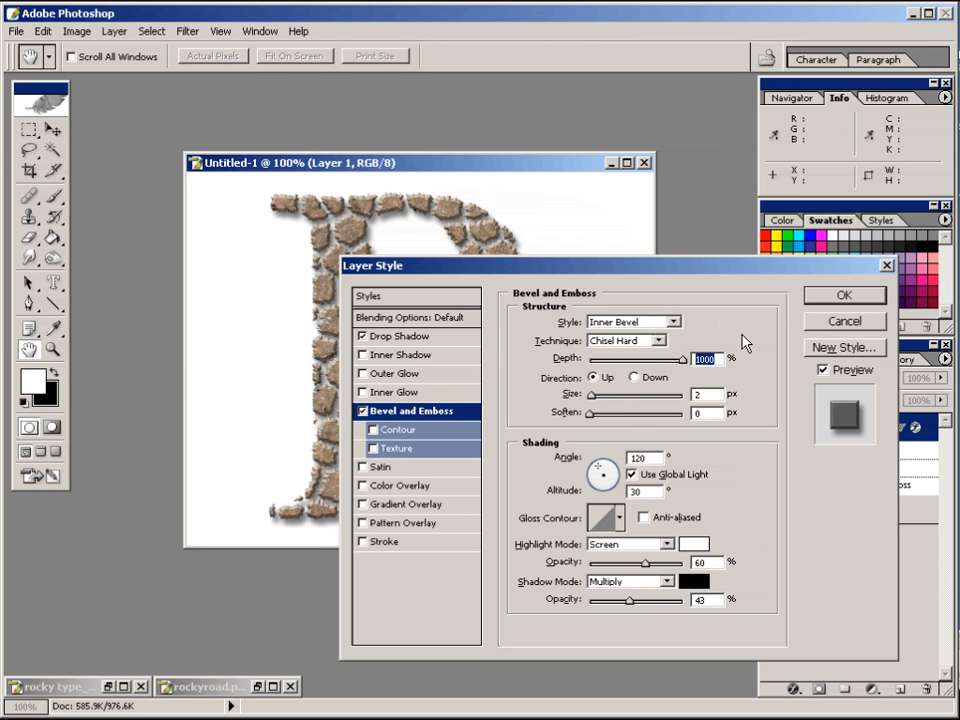
Step: Examine the bevel size and the drop shadow settings of Layer 1, then close the layer style settings
left_click_drag(701, 396, 694, 396)
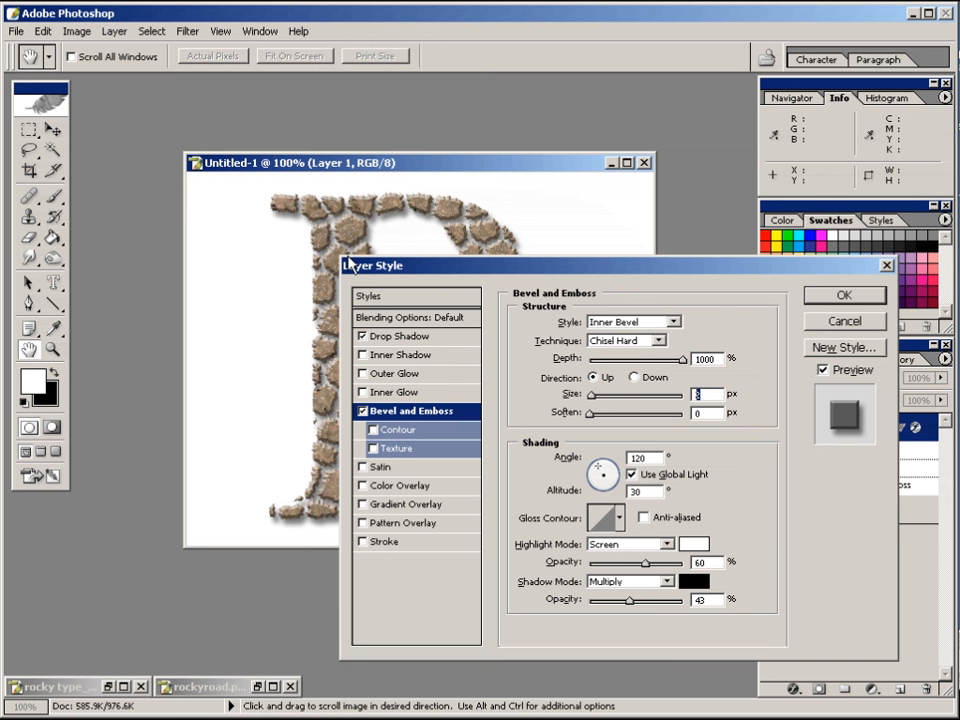
left_click(394, 343)
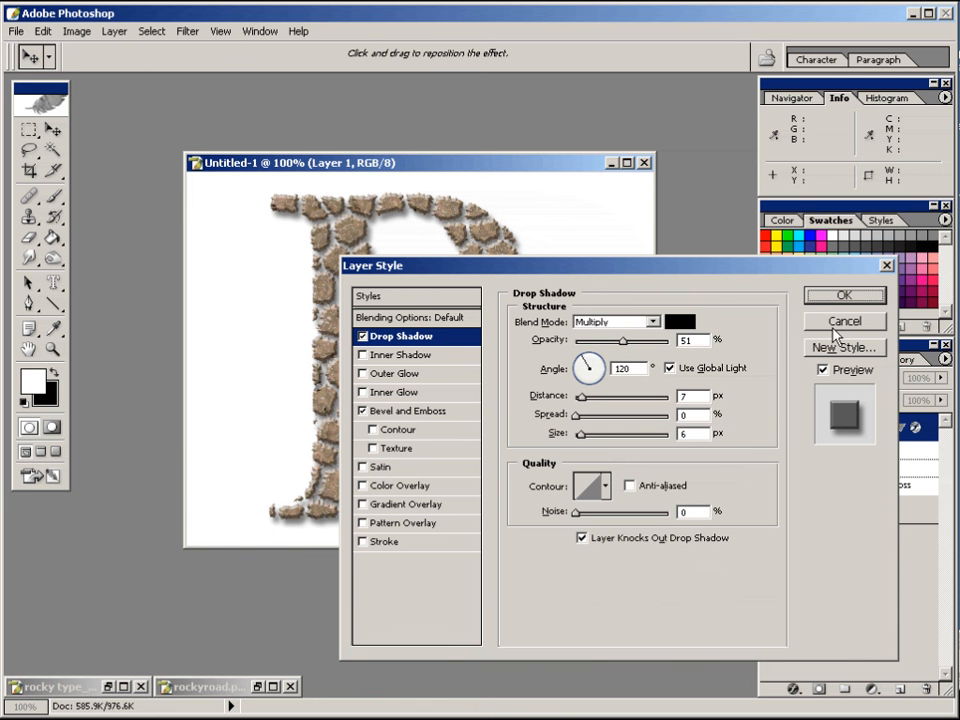
left_click(844, 295)
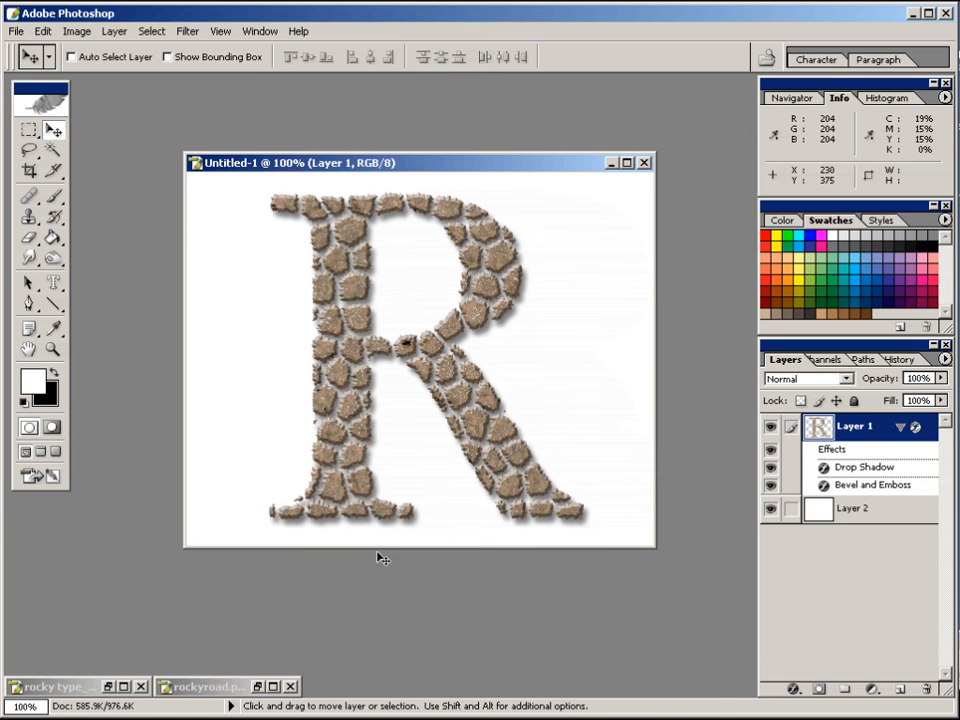
Step: Open the minimized rocky type_cd.psd and rockyroad.psd documents and compare their stone lettering side by side
left_click(106, 687)
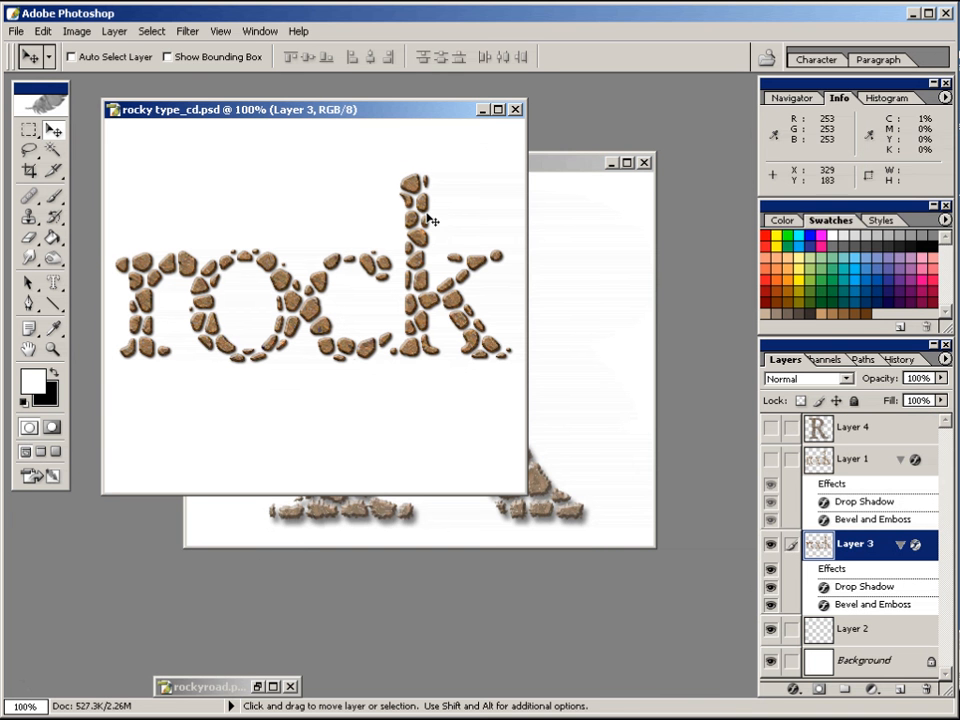
left_click_drag(386, 101, 379, 86)
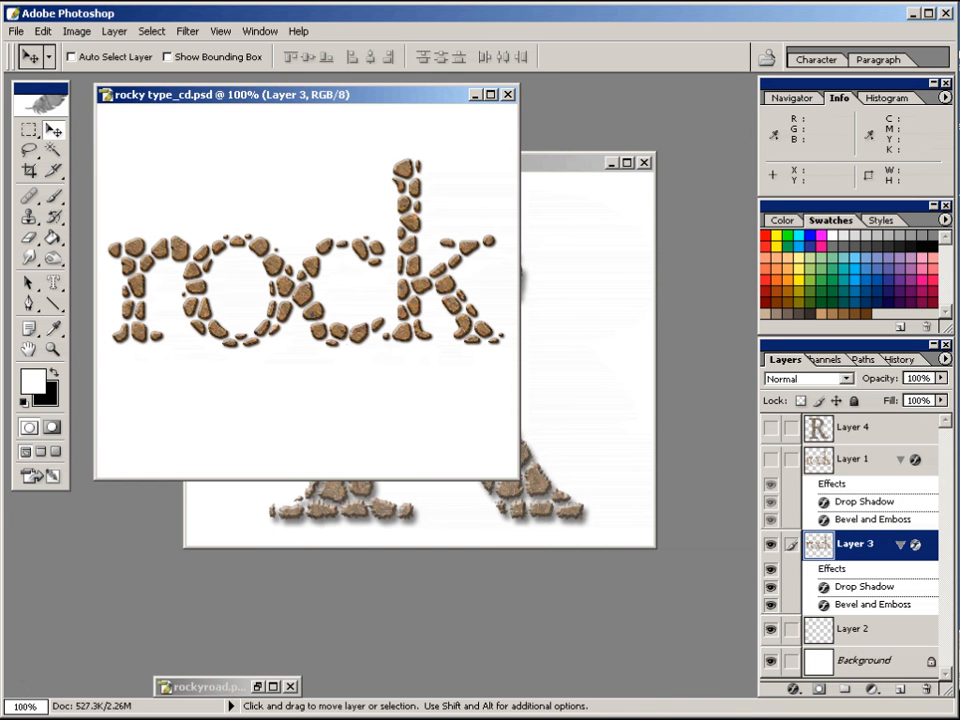
left_click(263, 690)
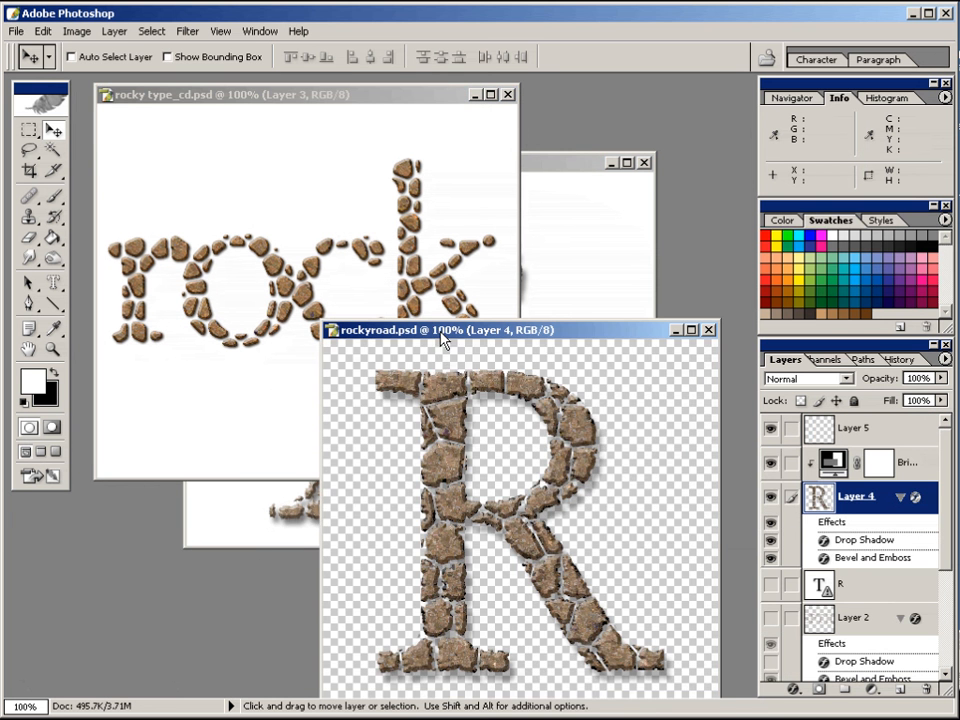
left_click_drag(444, 331, 461, 386)
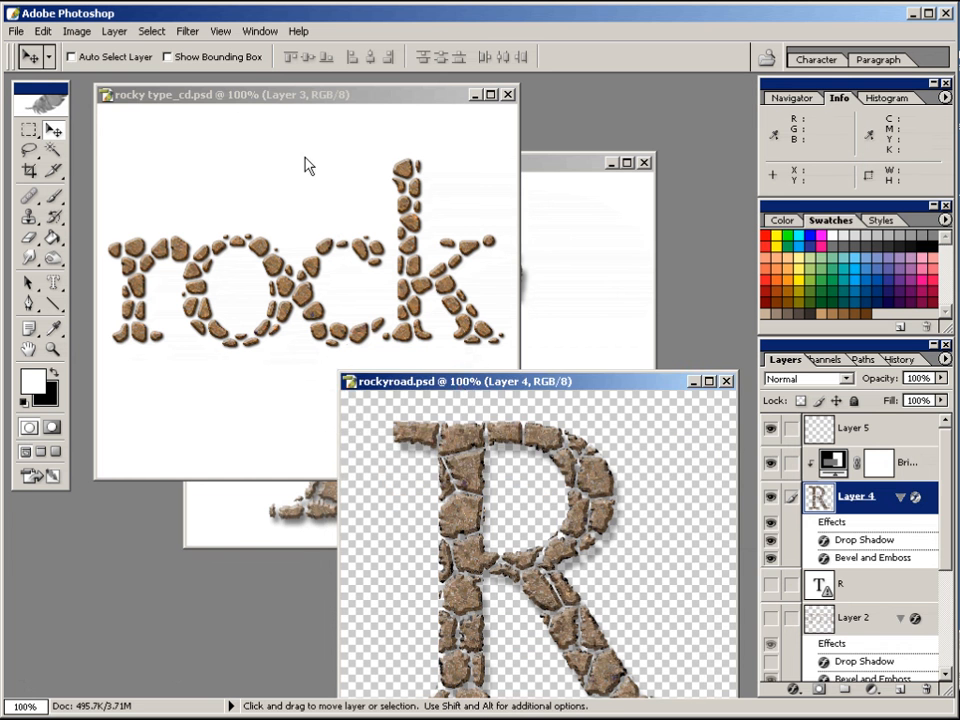
left_click(287, 99)
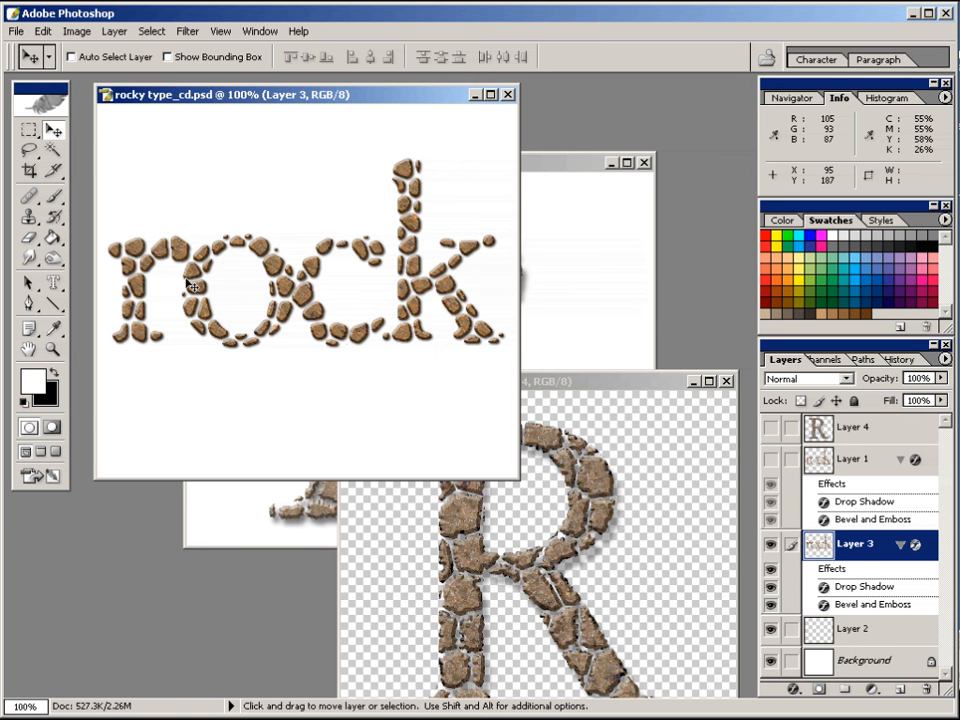
left_click(585, 390)
left_click_drag(585, 390, 561, 295)
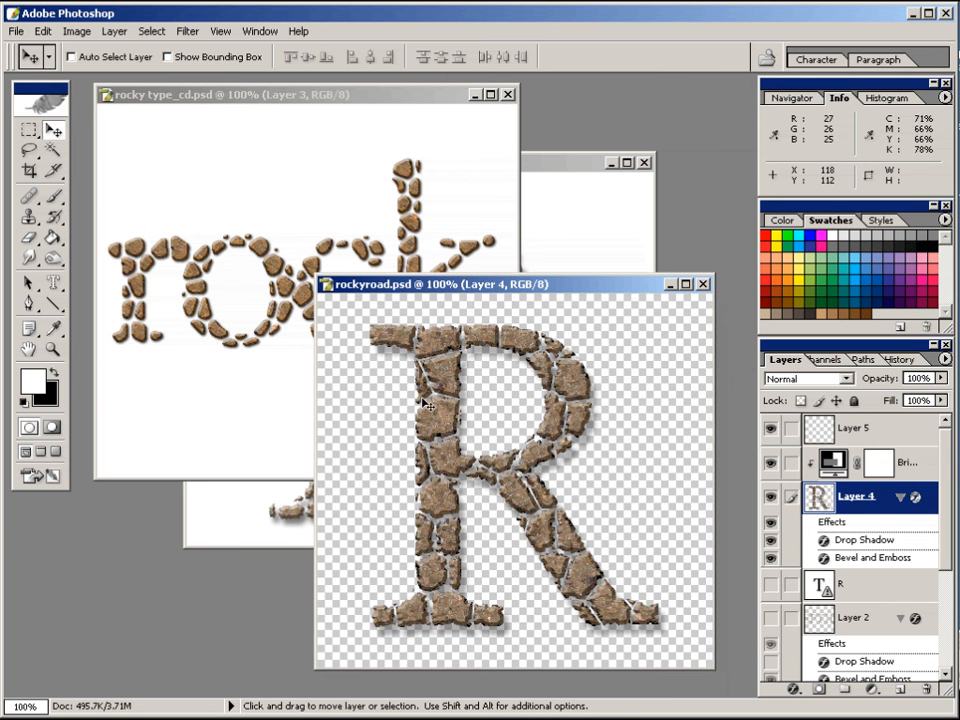
Step: Minimize rockyroad.psd and rocky type_cd.psd and return to the Untitled-1 stone R
left_click(668, 285)
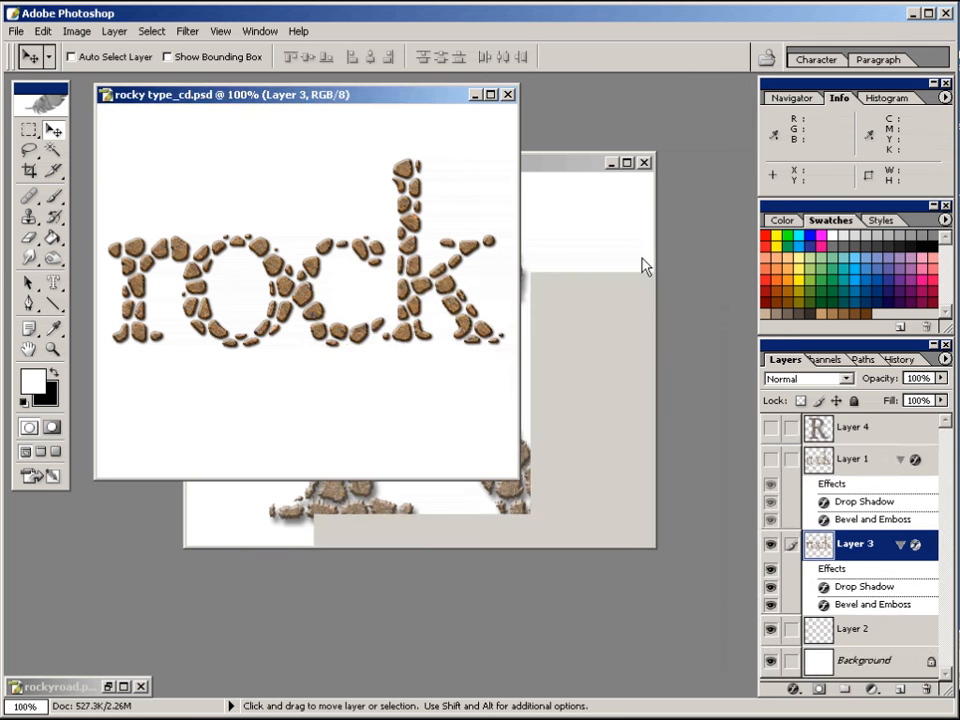
left_click(475, 94)
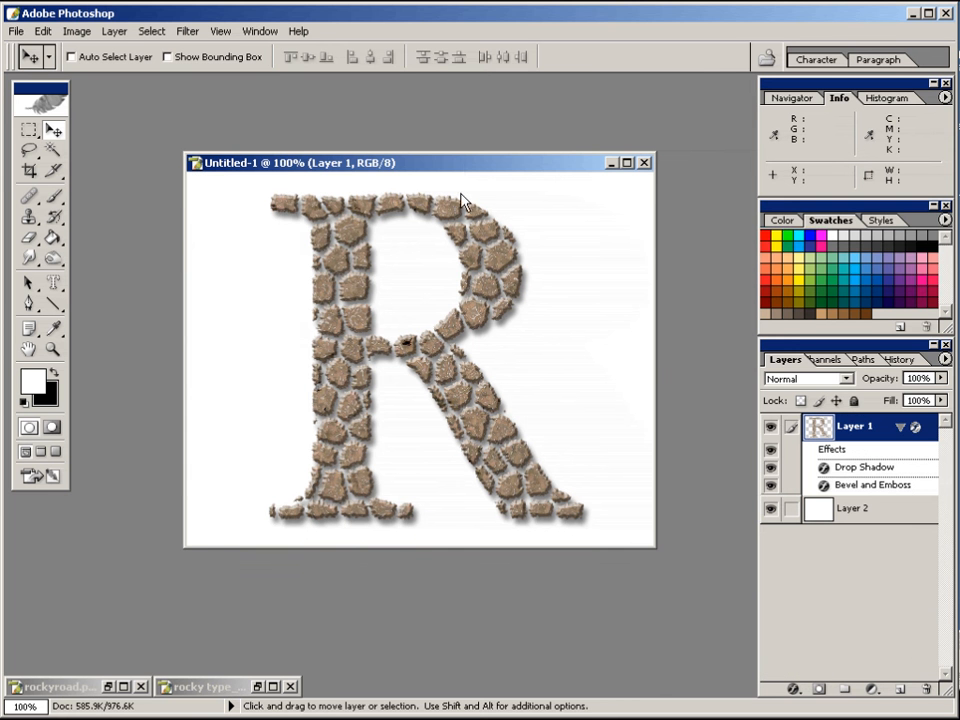
left_click_drag(462, 161, 467, 160)
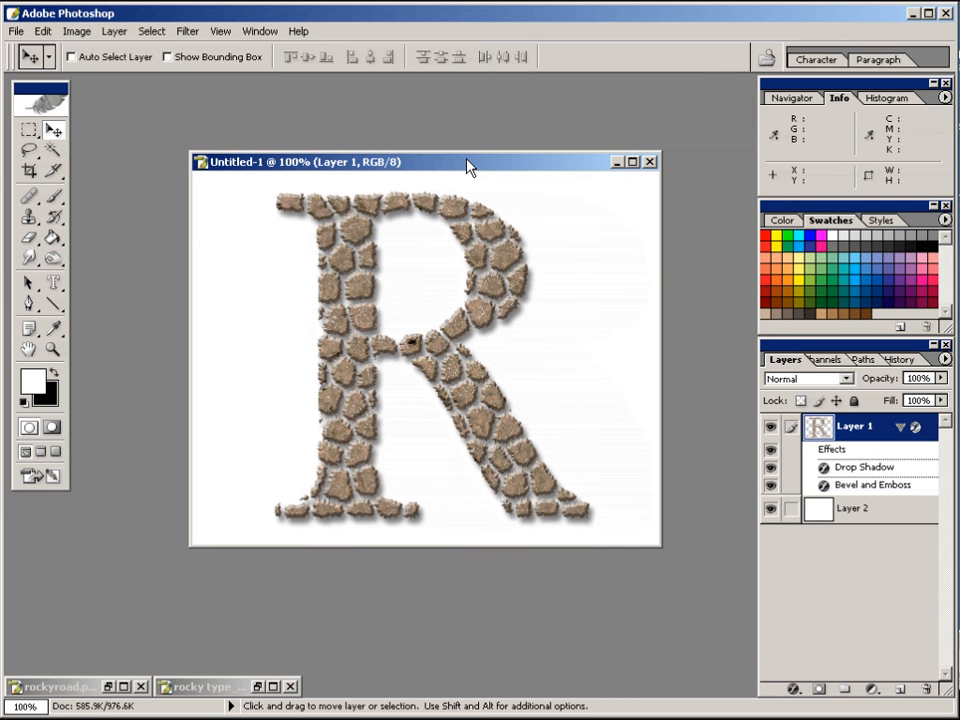